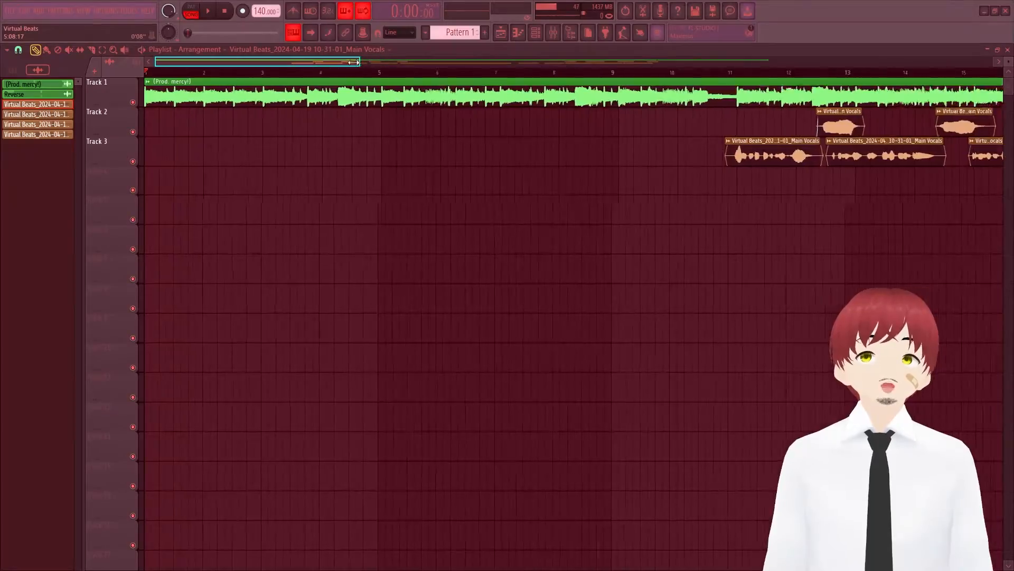
Open the settings of the first Main Vocals clip on Track 3 and turn on Normalize
{"action": "scroll", "coordinate": [495, 87], "scroll_direction": "up", "scroll_amount": 3}
{"action": "left_click_drag", "start_coordinate": [495, 87], "coordinate": [337, 63]}
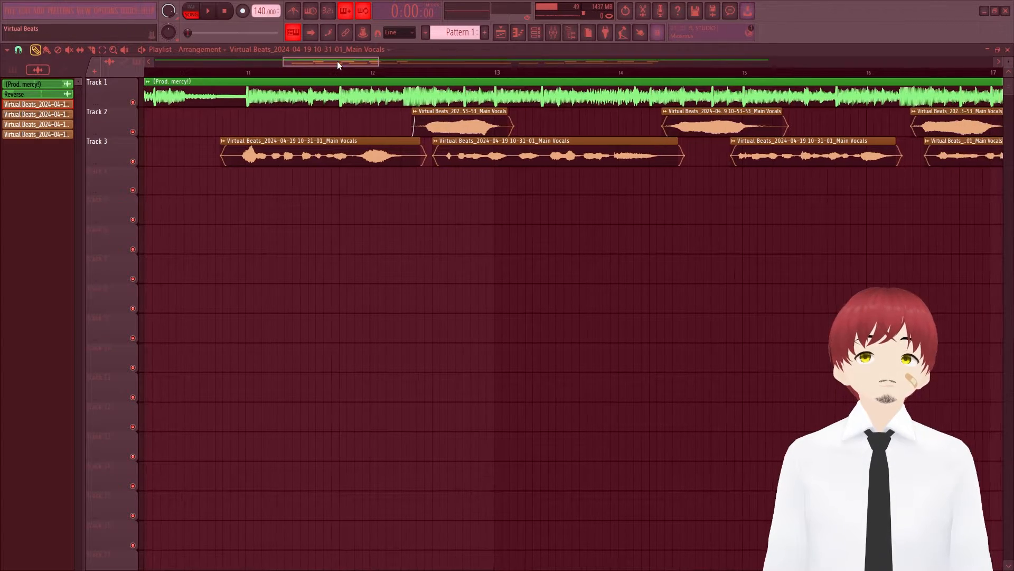
{"action": "double_click", "coordinate": [325, 143]}
{"action": "left_click", "coordinate": [307, 204]}
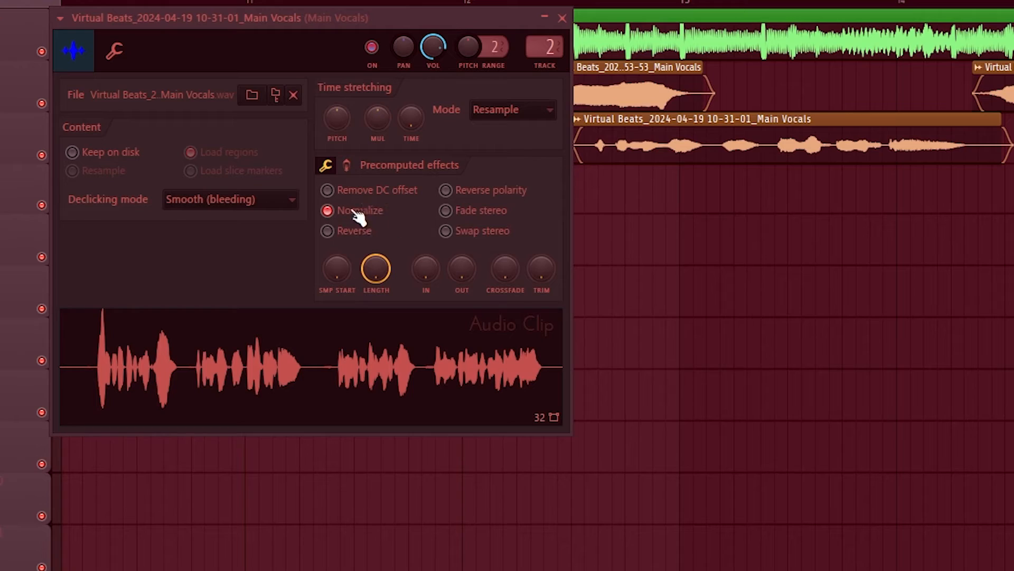
Try the Out only (no bleeding) declicking mode, restore Smooth (bleeding), and close the clip's settings
{"action": "left_click", "coordinate": [193, 199]}
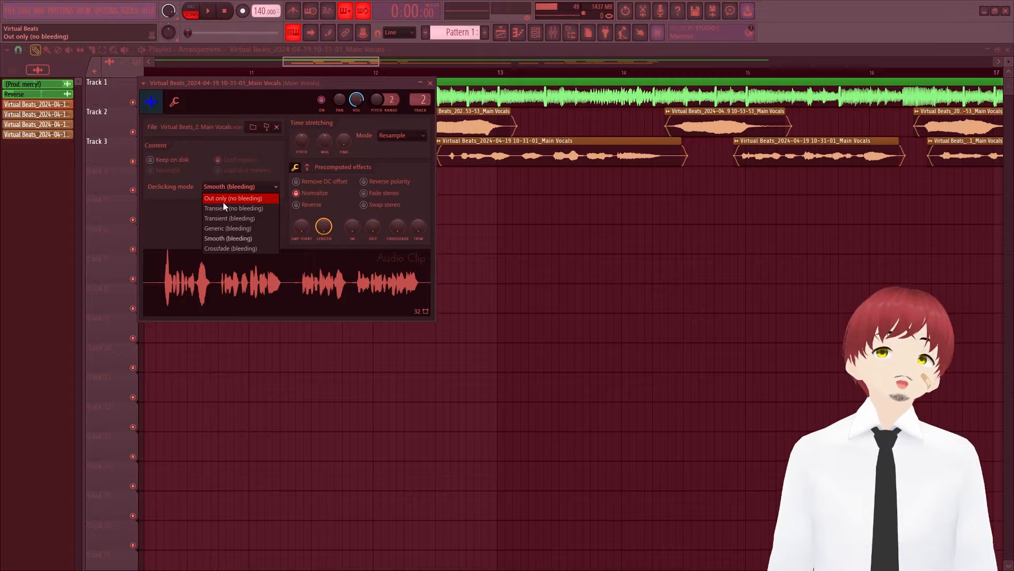
{"action": "left_click", "coordinate": [223, 203]}
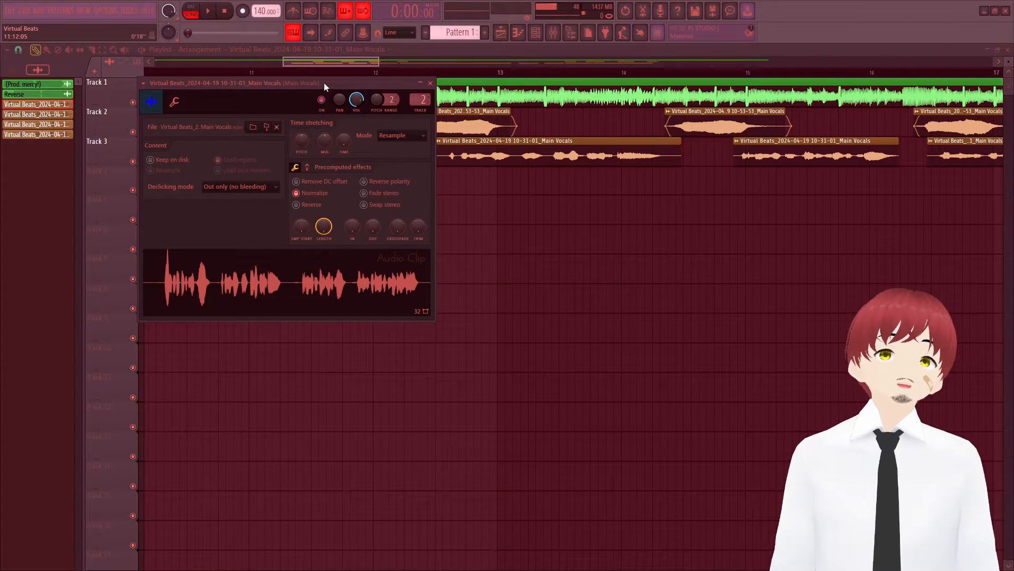
{"action": "left_click", "coordinate": [239, 186]}
{"action": "left_click", "coordinate": [239, 236]}
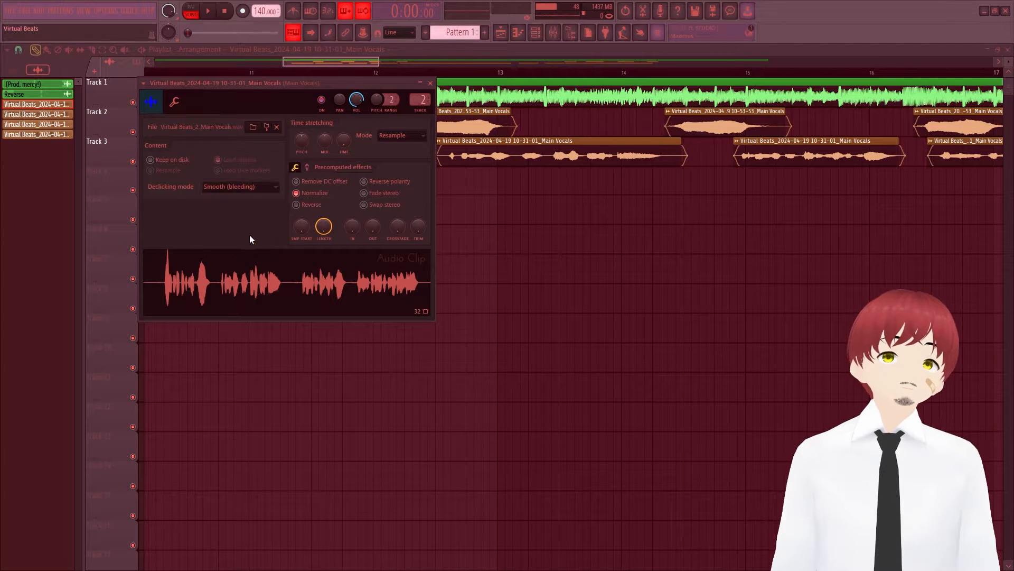
{"action": "left_click_drag", "start_coordinate": [381, 85], "coordinate": [408, 240]}
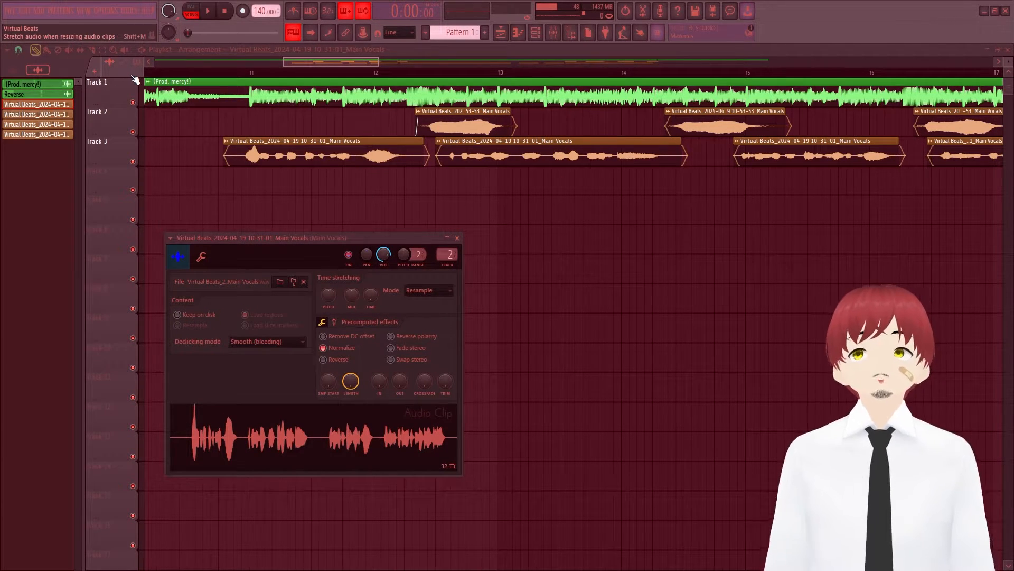
{"action": "key", "text": "Escape"}
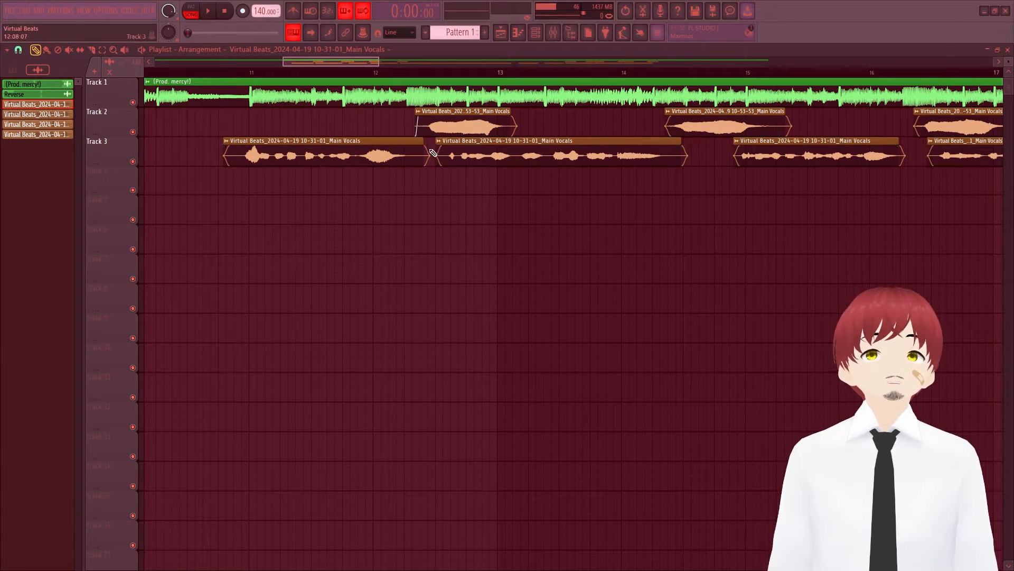
Try a fade-in at the start of the second Main Vocals clip on Track 3 and undo it
{"action": "left_click_drag", "start_coordinate": [435, 144], "coordinate": [464, 147]}
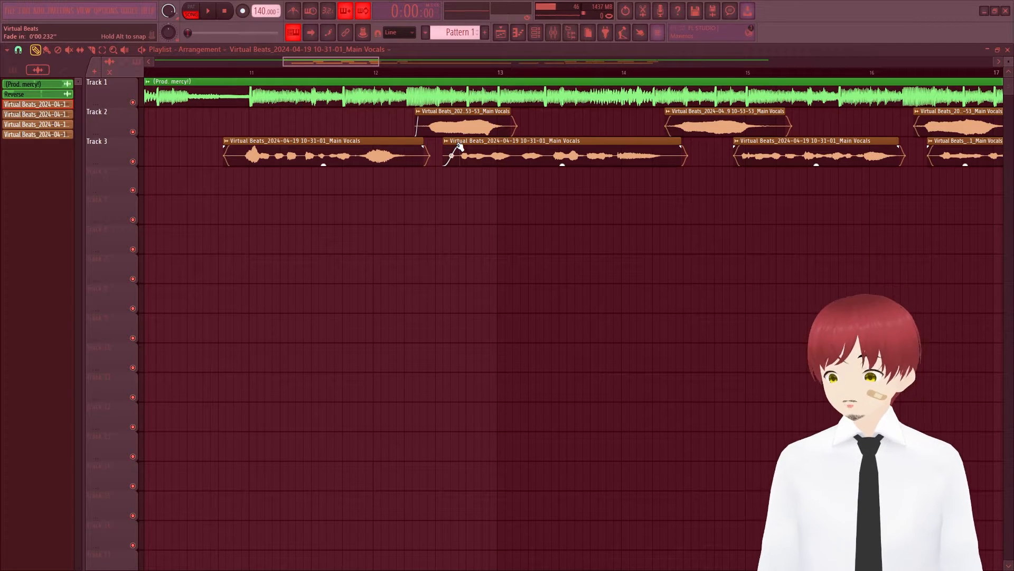
{"action": "key", "text": "ctrl+z"}
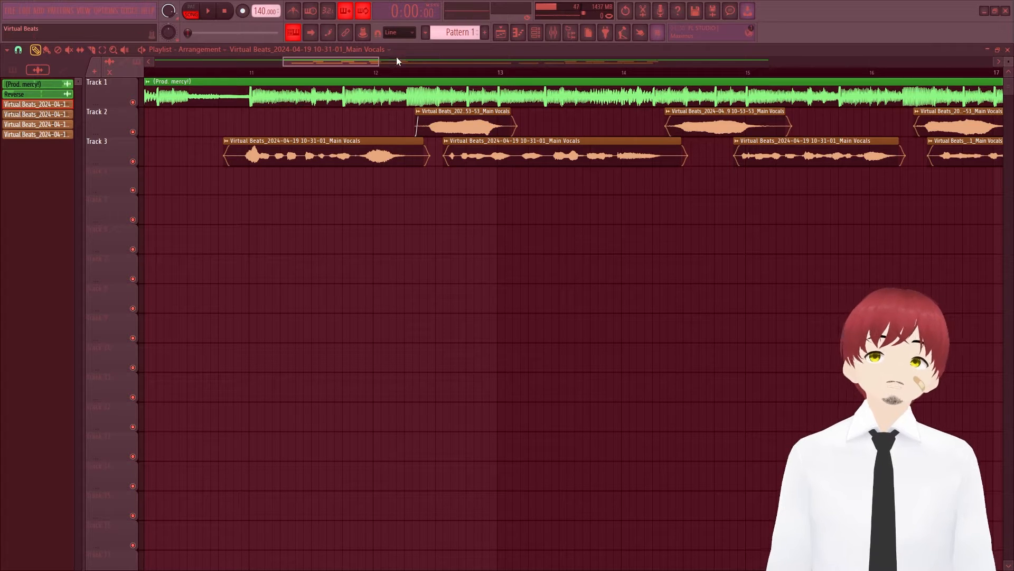
Open the mixer and inspect the High Level setting of MV2 Stereo on the Main Vocals track
{"action": "left_click", "coordinate": [553, 33]}
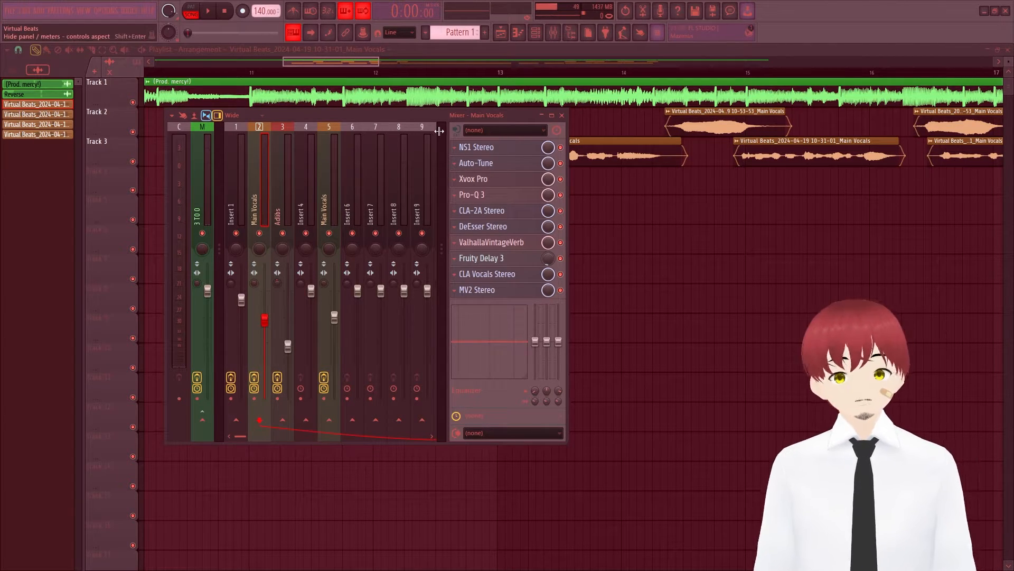
{"action": "left_click_drag", "start_coordinate": [497, 121], "coordinate": [465, 124]}
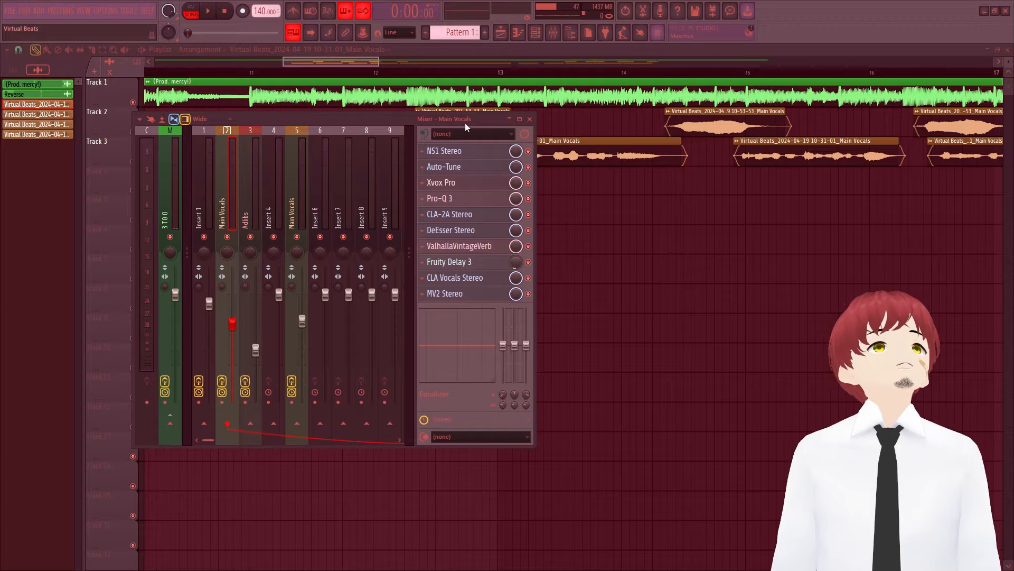
{"action": "left_click", "coordinate": [431, 299]}
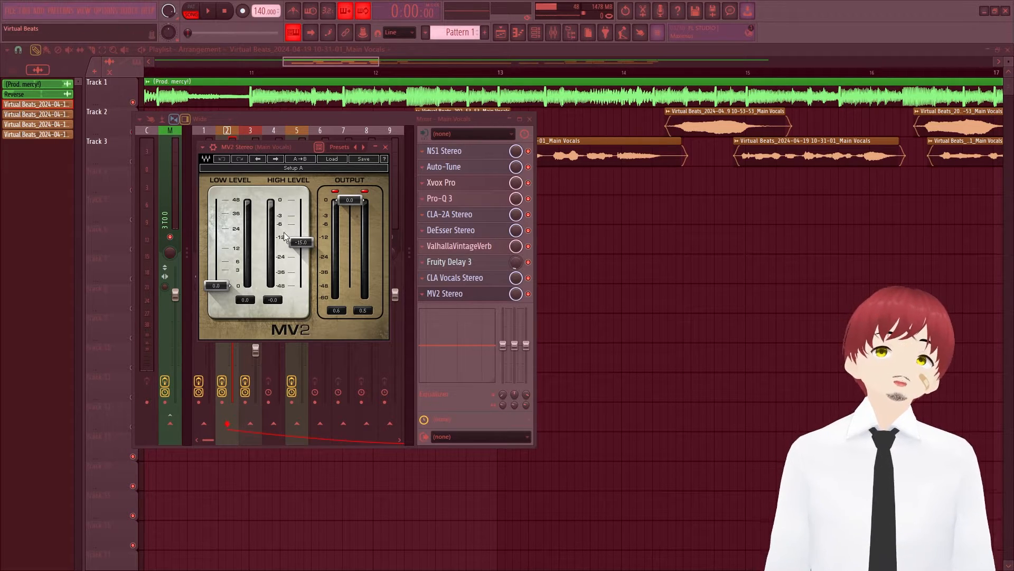
{"action": "mouse_move", "coordinate": [300, 242]}
{"action": "left_mouse_down"}
{"action": "mouse_move", "coordinate": [301, 199]}
{"action": "mouse_move", "coordinate": [301, 242]}
{"action": "left_mouse_up"}
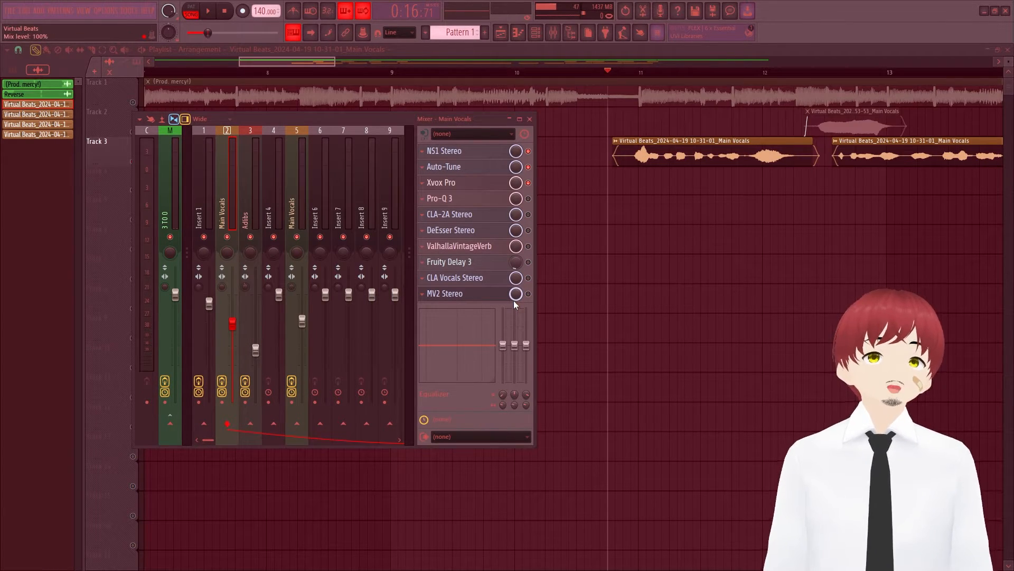
Compare the first vocal clip's playback with MV2 Stereo bypassed and enabled, leaving it enabled
{"action": "key", "text": "space"}
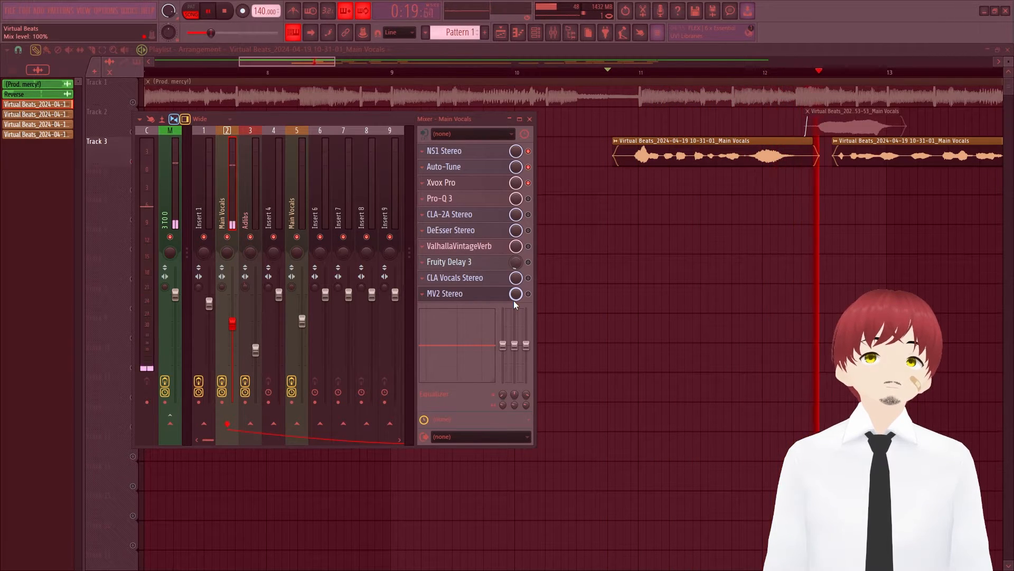
{"action": "key", "text": "space"}
{"action": "left_click", "coordinate": [528, 294]}
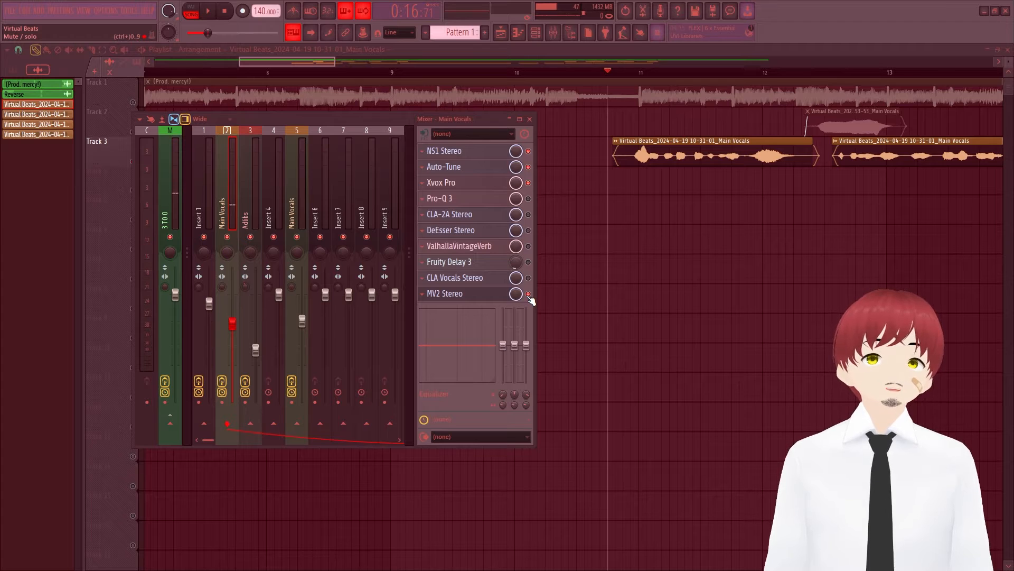
{"action": "key", "text": "space"}
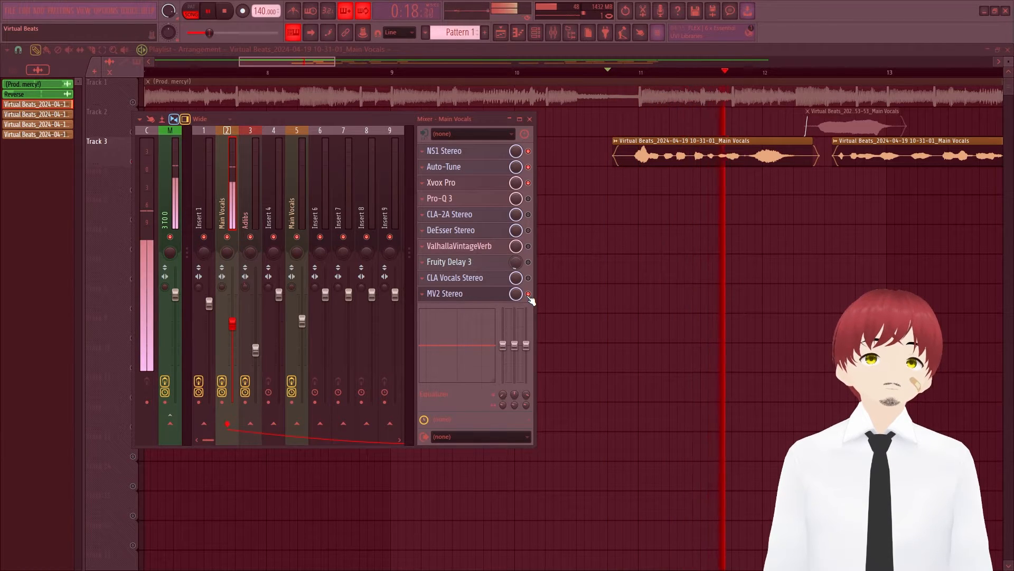
{"action": "key", "text": "space"}
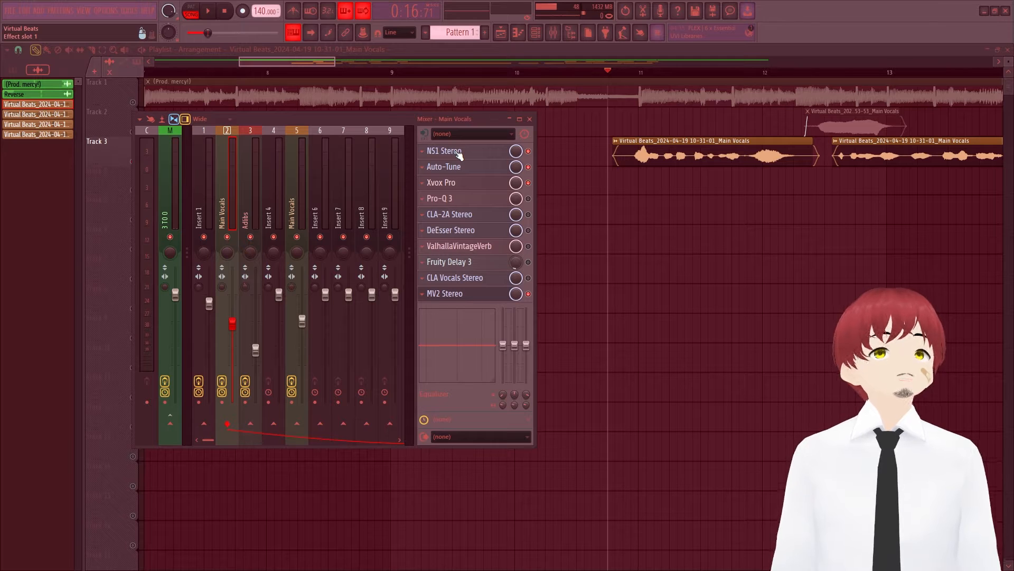
Examine the NS1 Stereo noise suppressor settings on the Main Vocals track and return to the mixer
{"action": "left_click", "coordinate": [261, 60]}
{"action": "left_click", "coordinate": [324, 60]}
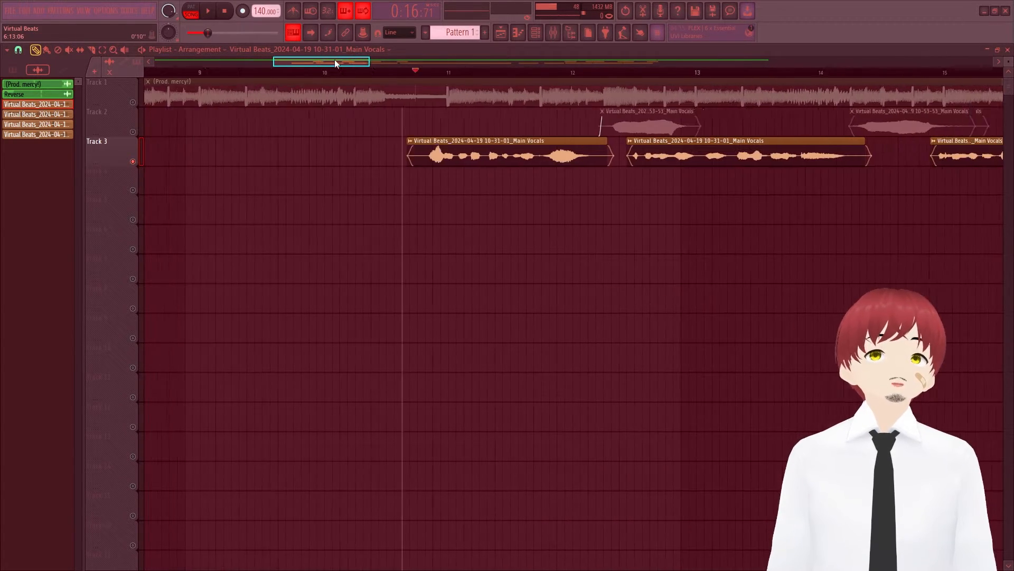
{"action": "left_click", "coordinate": [553, 32]}
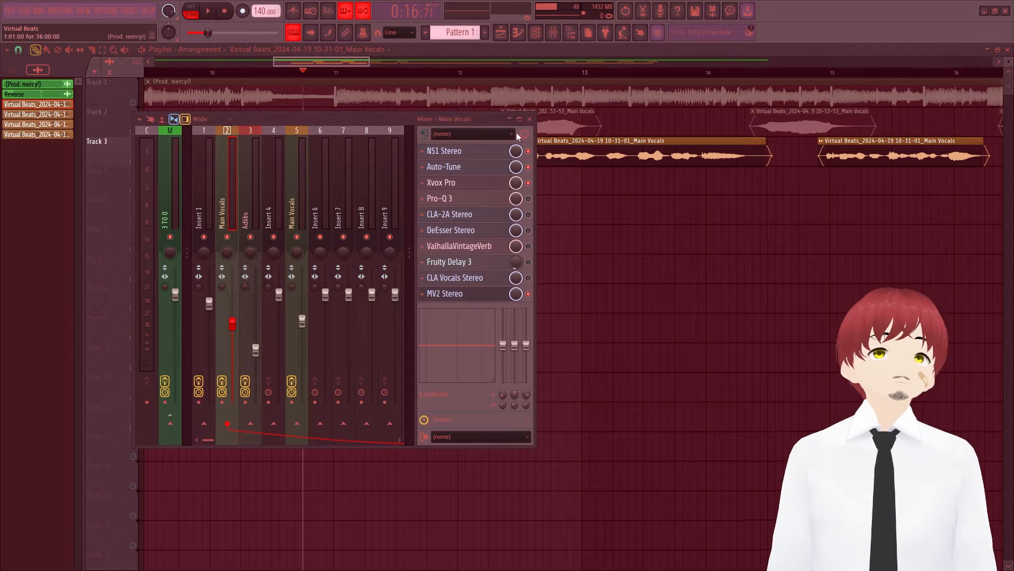
{"action": "left_click", "coordinate": [485, 155]}
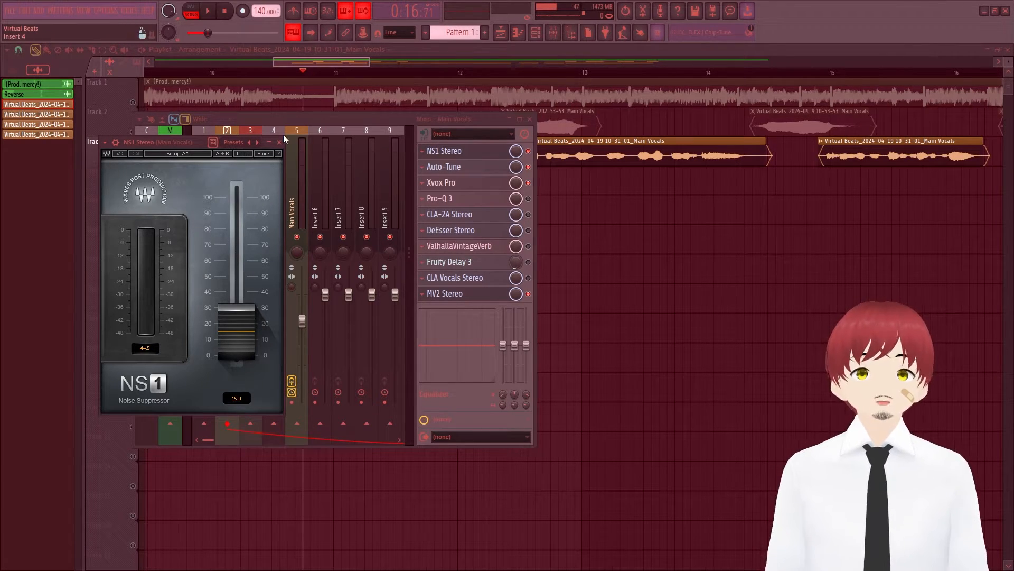
{"action": "left_click", "coordinate": [266, 132]}
{"action": "left_click", "coordinate": [229, 155]}
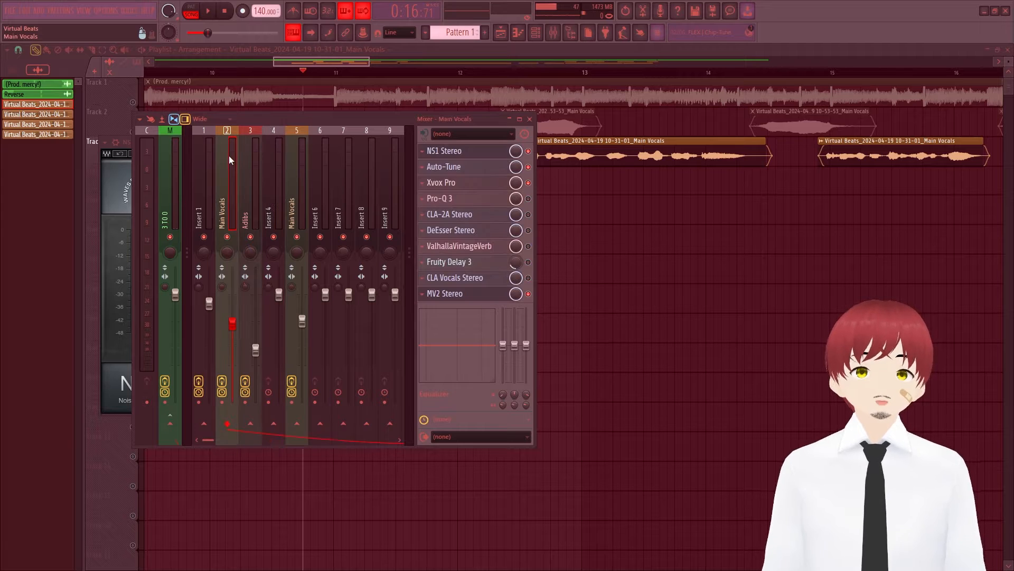
Open Auto-Tune on the Main Vocals track, try Formant at 110, return it to 108, and close the plugin
{"action": "left_click", "coordinate": [479, 169]}
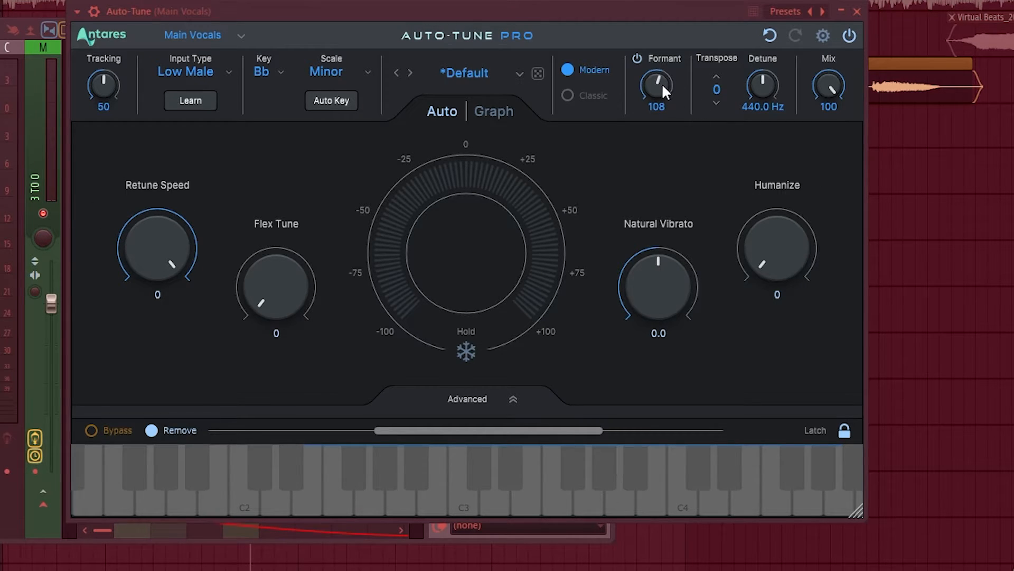
{"action": "left_click_drag", "start_coordinate": [664, 75], "coordinate": [643, 73]}
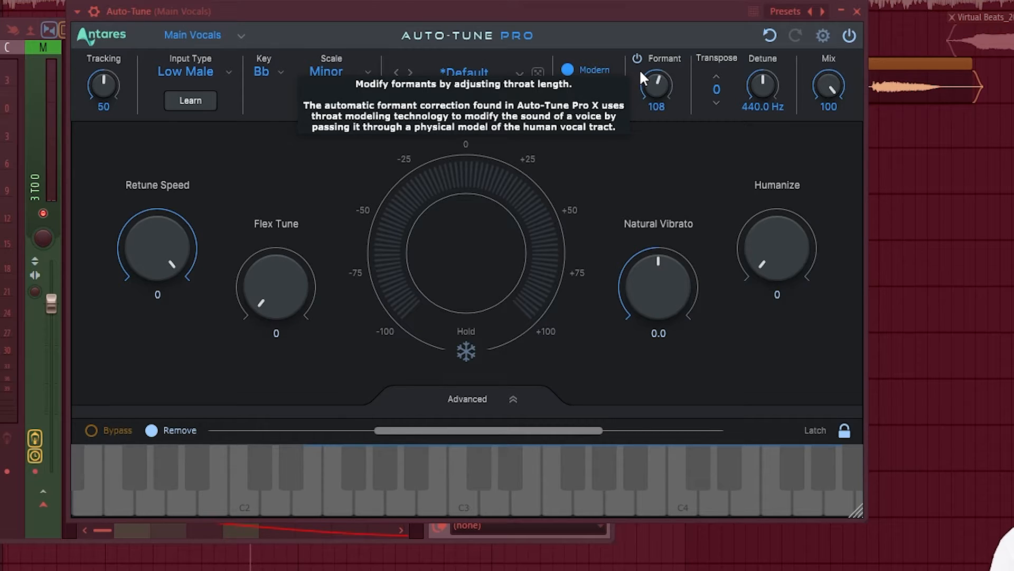
{"action": "left_click_drag", "start_coordinate": [667, 91], "coordinate": [670, 89]}
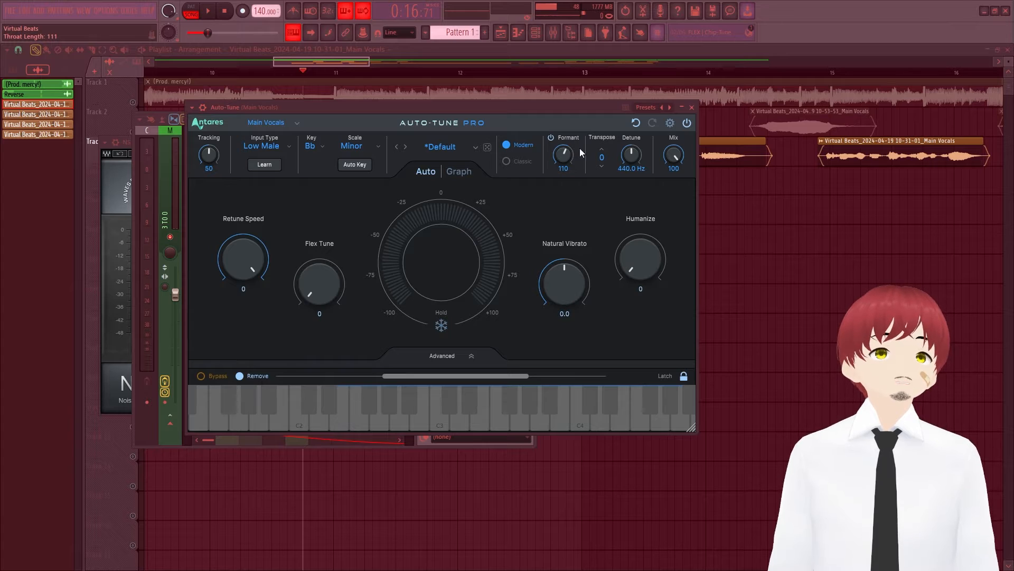
{"action": "left_click_drag", "start_coordinate": [570, 152], "coordinate": [568, 153]}
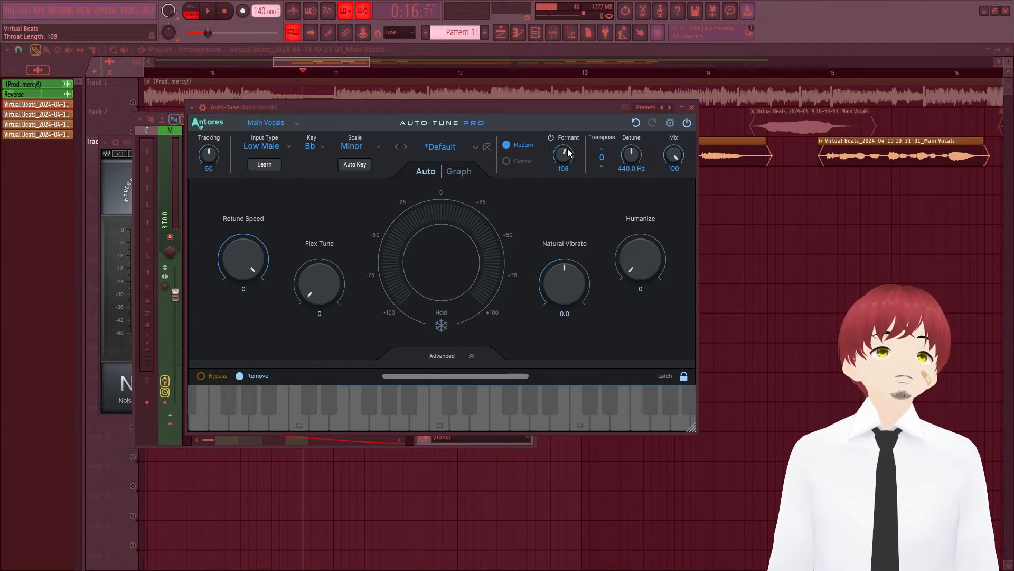
{"action": "left_click", "coordinate": [692, 107]}
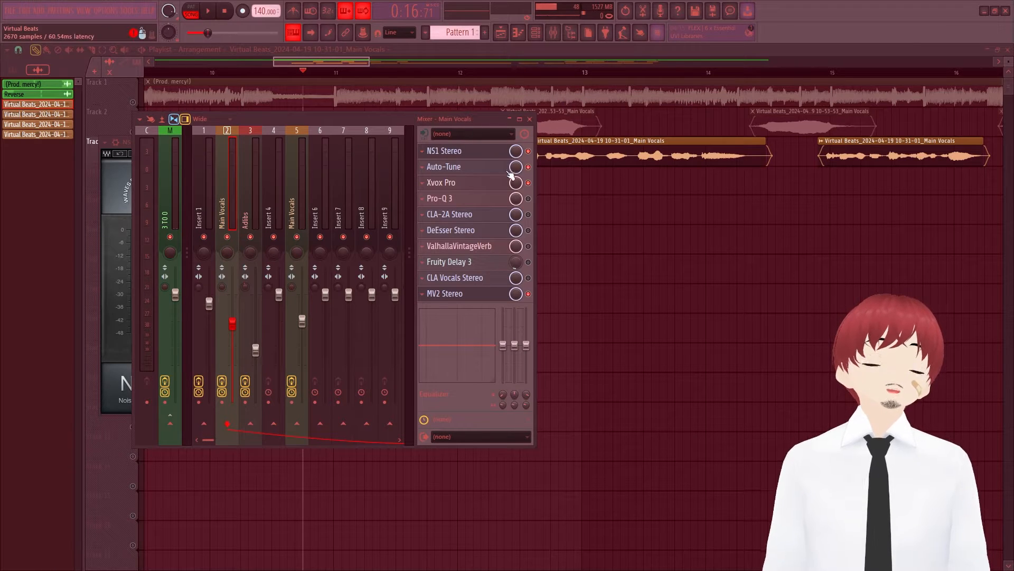
Move the playback start to the beginning of the first vocal clip and audition it with Auto-Tune's Formant at 110
{"action": "left_click_drag", "start_coordinate": [337, 71], "coordinate": [313, 70]}
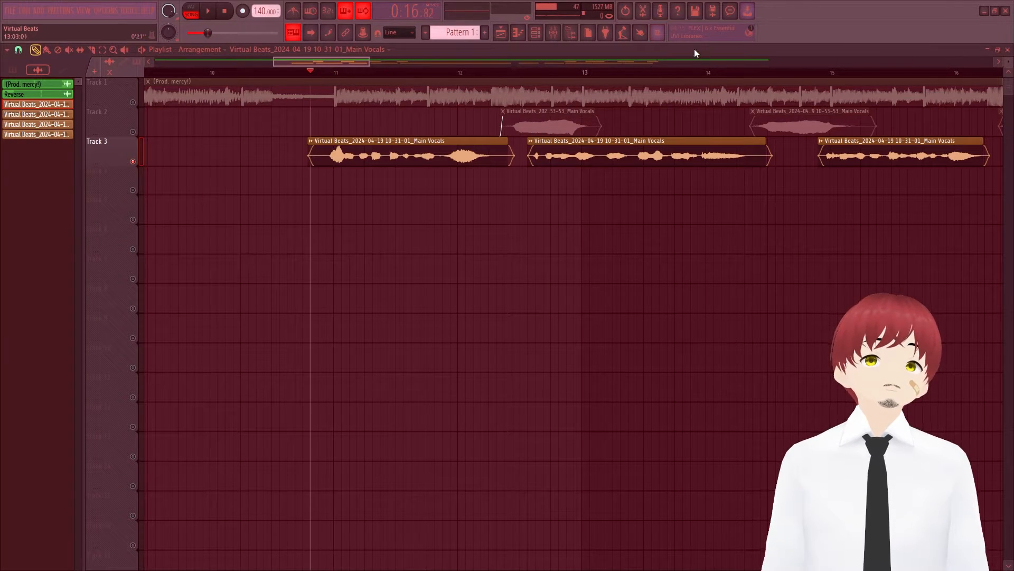
{"action": "left_click", "coordinate": [553, 34]}
{"action": "left_click", "coordinate": [499, 168]}
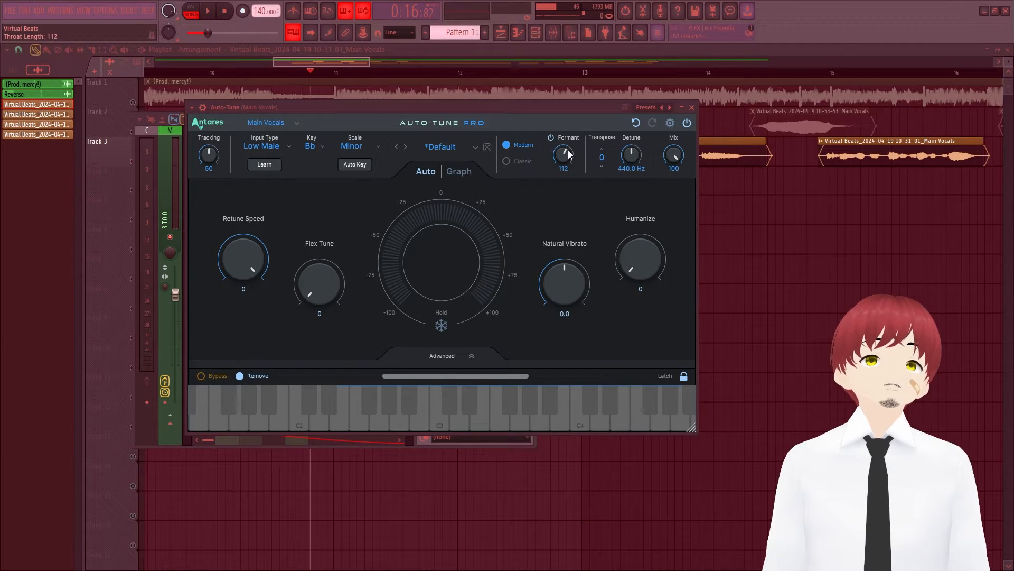
{"action": "key", "text": "space"}
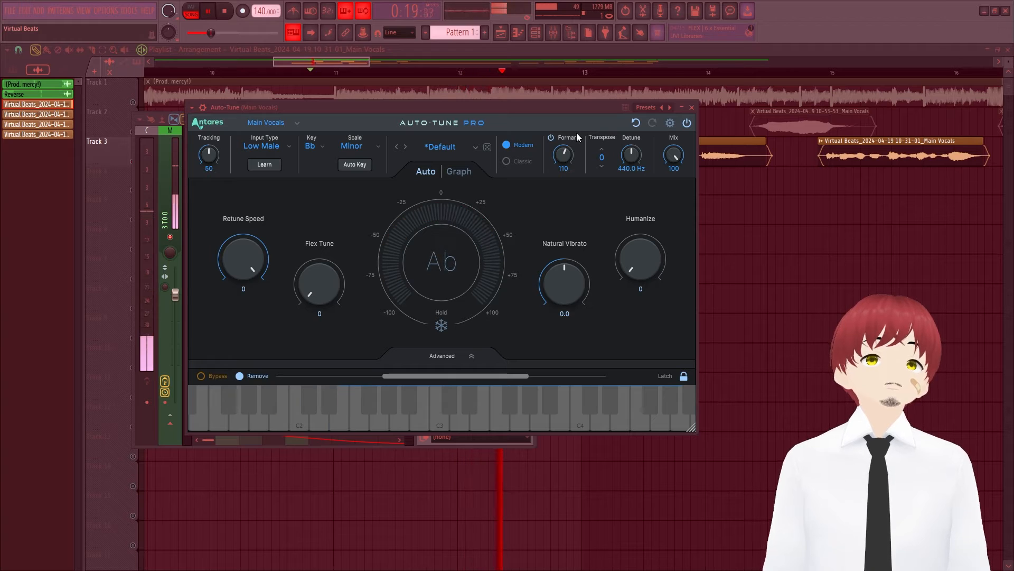
{"action": "key", "text": "space"}
Raise Auto-Tune's Formant to 112 and audition the first vocal clip
{"action": "scroll", "coordinate": [572, 154], "scroll_direction": "up", "scroll_amount": 4}
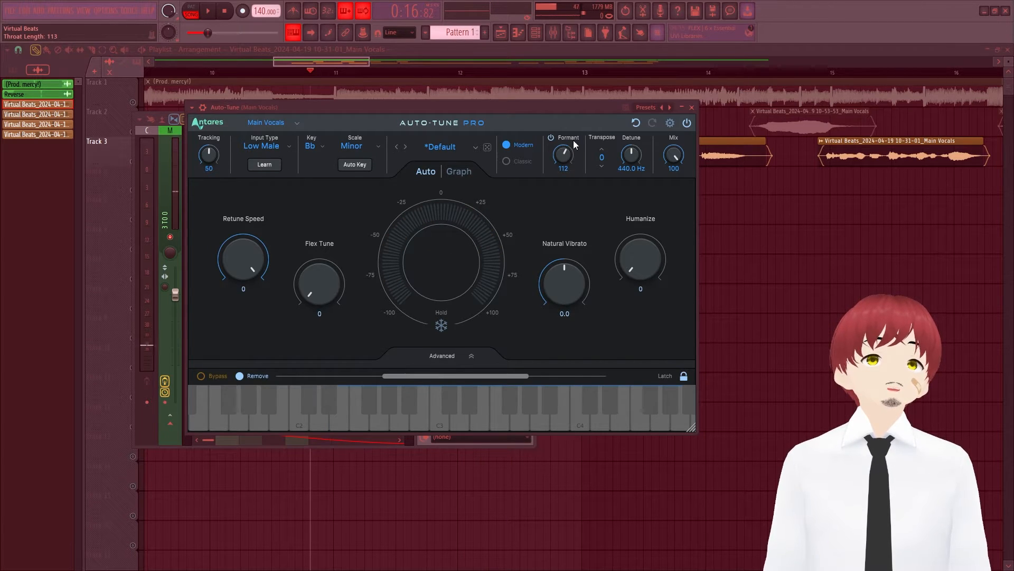
{"action": "key", "text": "space"}
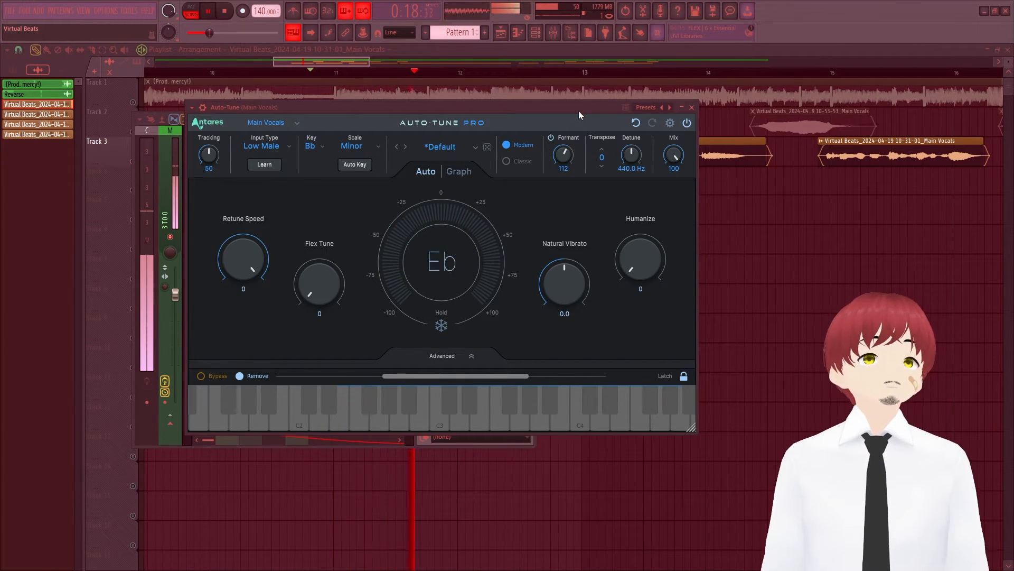
{"action": "key", "text": "space"}
Lower Auto-Tune's Formant to 88 and play the first vocal clip
{"action": "scroll", "coordinate": [561, 158], "scroll_direction": "down", "scroll_amount": 14}
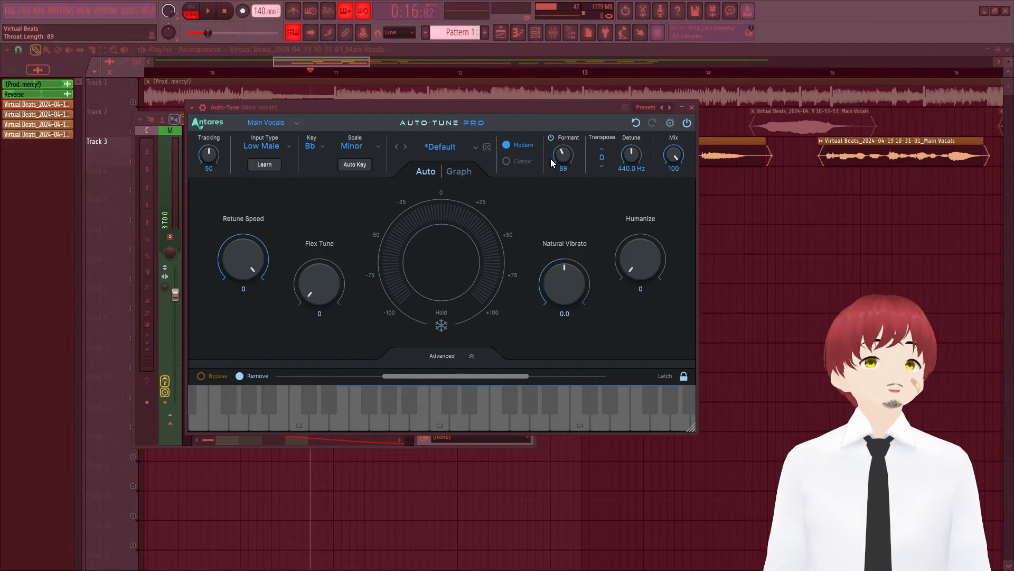
{"action": "scroll", "coordinate": [559, 156], "scroll_direction": "down", "scroll_amount": 1}
{"action": "key", "text": "space"}
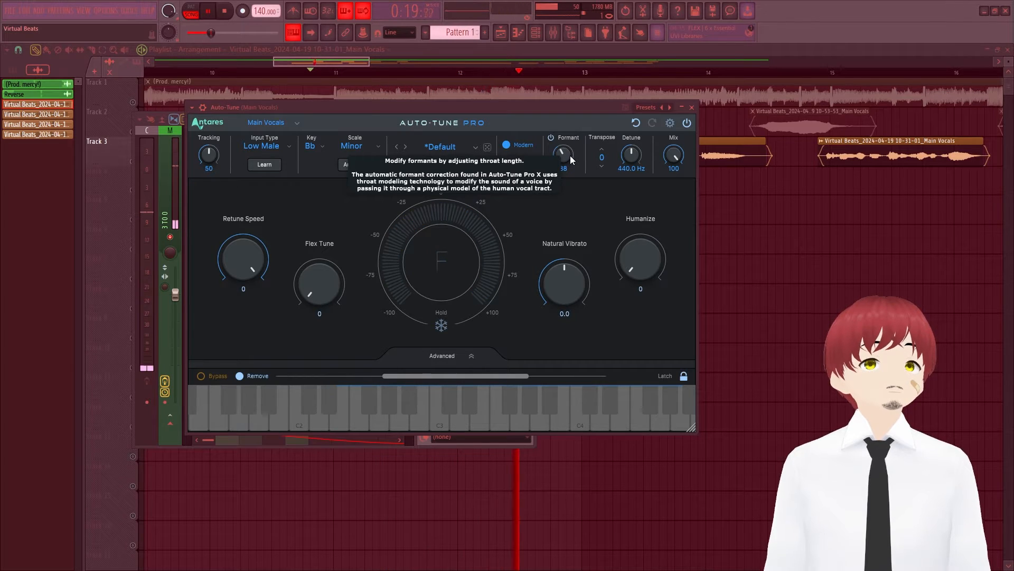
Stop playback and set Auto-Tune's Formant to 107
{"action": "scroll", "coordinate": [568, 156], "scroll_direction": "up", "scroll_amount": 16}
{"action": "key", "text": "space"}
{"action": "scroll", "coordinate": [569, 139], "scroll_direction": "up", "scroll_amount": 6}
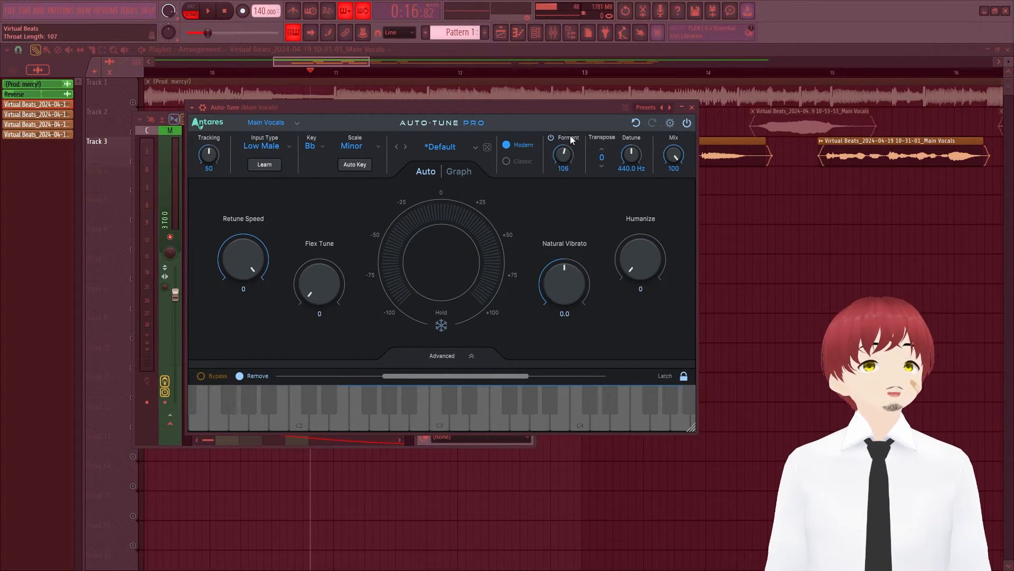
{"action": "scroll", "coordinate": [575, 139], "scroll_direction": "down", "scroll_amount": 1}
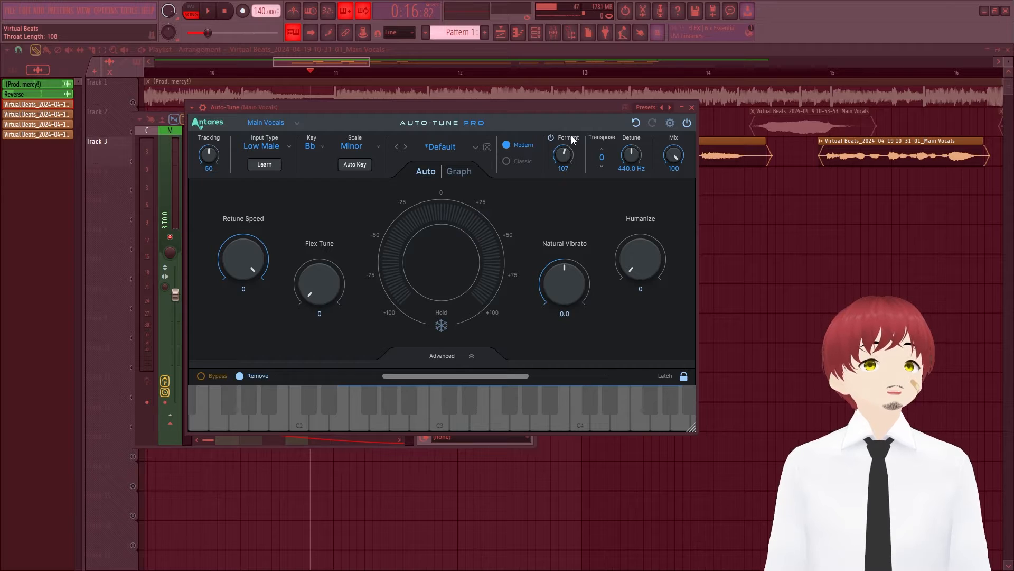
Set Auto-Tune's Formant to 108, try Humanize at 100 and return Humanize to 0
{"action": "scroll", "coordinate": [575, 139], "scroll_direction": "down", "scroll_amount": 1}
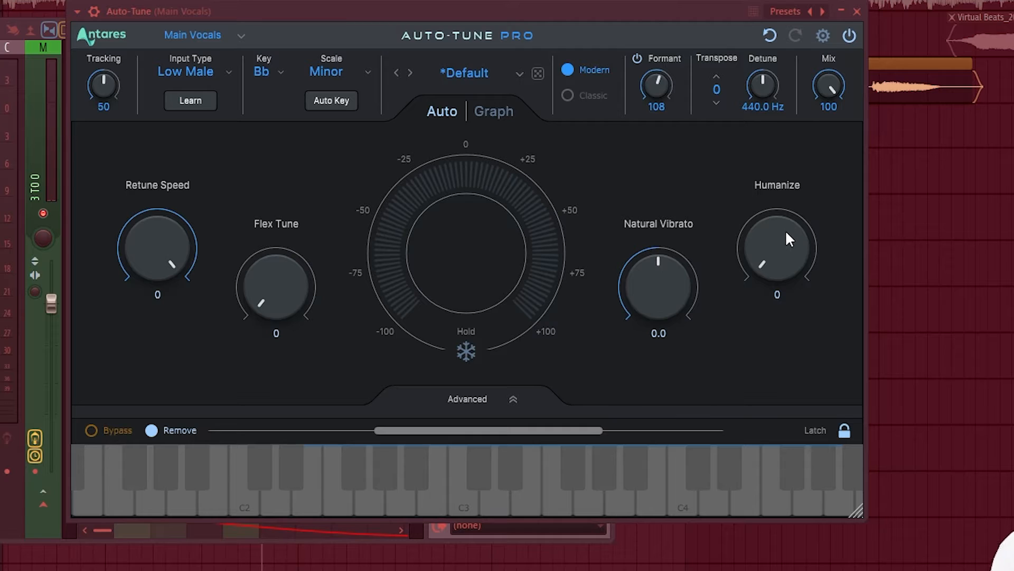
{"action": "left_click_drag", "start_coordinate": [785, 229], "coordinate": [777, 106]}
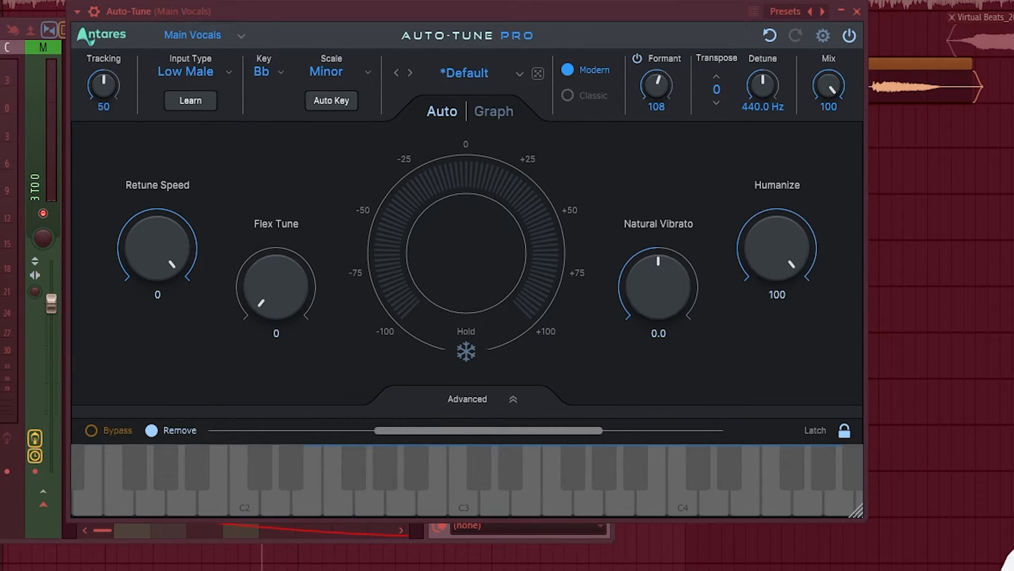
{"action": "left_click_drag", "start_coordinate": [771, 250], "coordinate": [771, 359]}
Try Auto-Tune with Retune Speed at 10 and 8 and Humanize at 8, and reset Humanize to 0
{"action": "left_click_drag", "start_coordinate": [170, 270], "coordinate": [145, 271]}
{"action": "left_click_drag", "start_coordinate": [748, 273], "coordinate": [749, 255]}
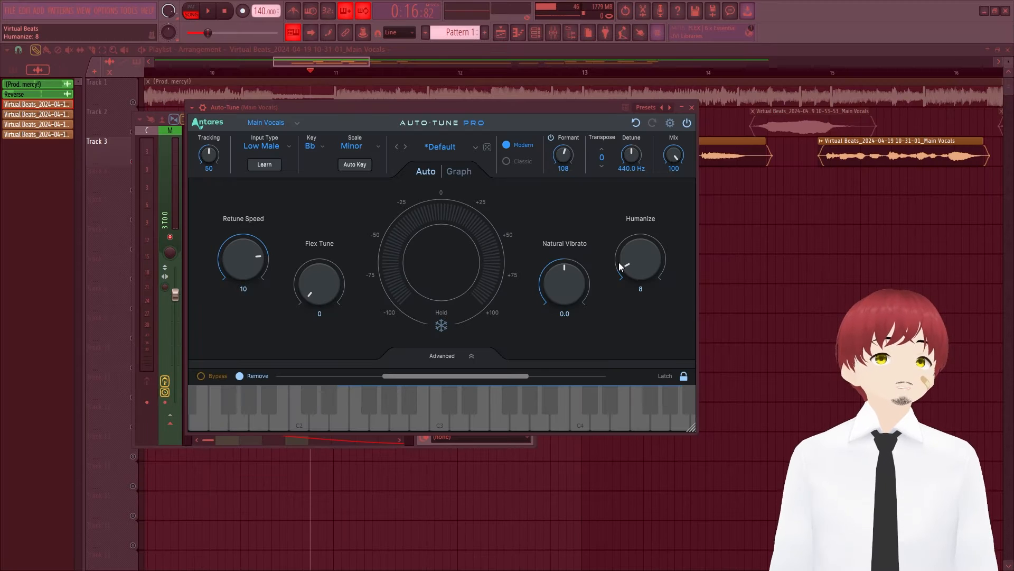
{"action": "left_click_drag", "start_coordinate": [251, 242], "coordinate": [249, 245]}
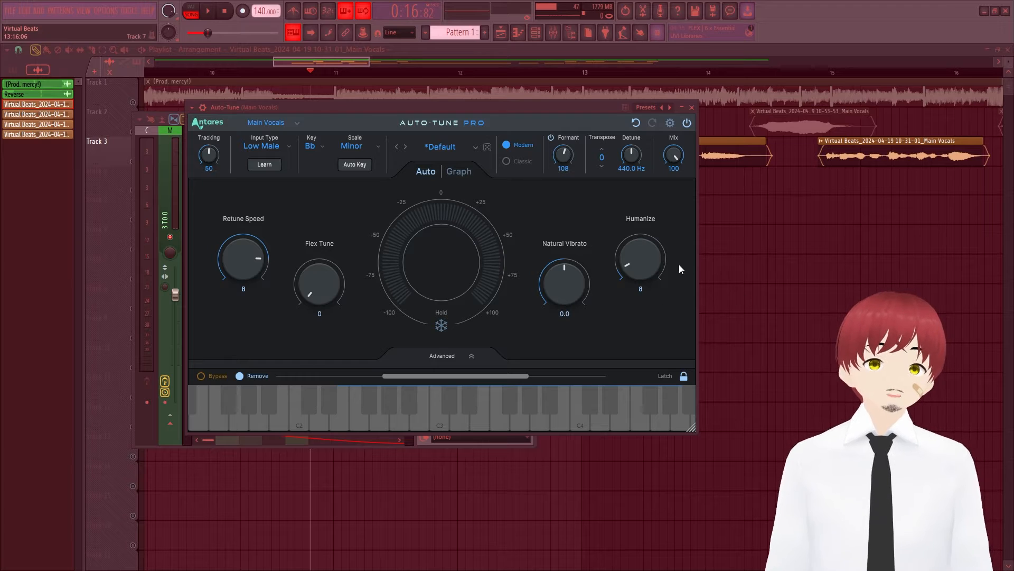
{"action": "left_click_drag", "start_coordinate": [642, 263], "coordinate": [631, 330]}
Try Retune Speed values of 10 and 6 in Auto-Tune and reset Retune Speed to 0
{"action": "left_click_drag", "start_coordinate": [225, 246], "coordinate": [233, 261]}
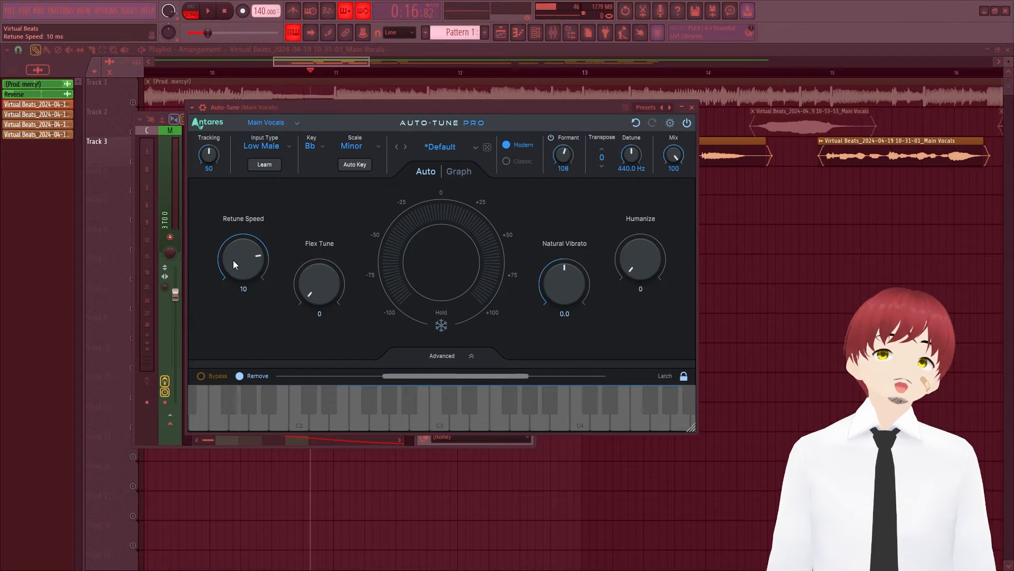
{"action": "left_click_drag", "start_coordinate": [236, 260], "coordinate": [237, 280]}
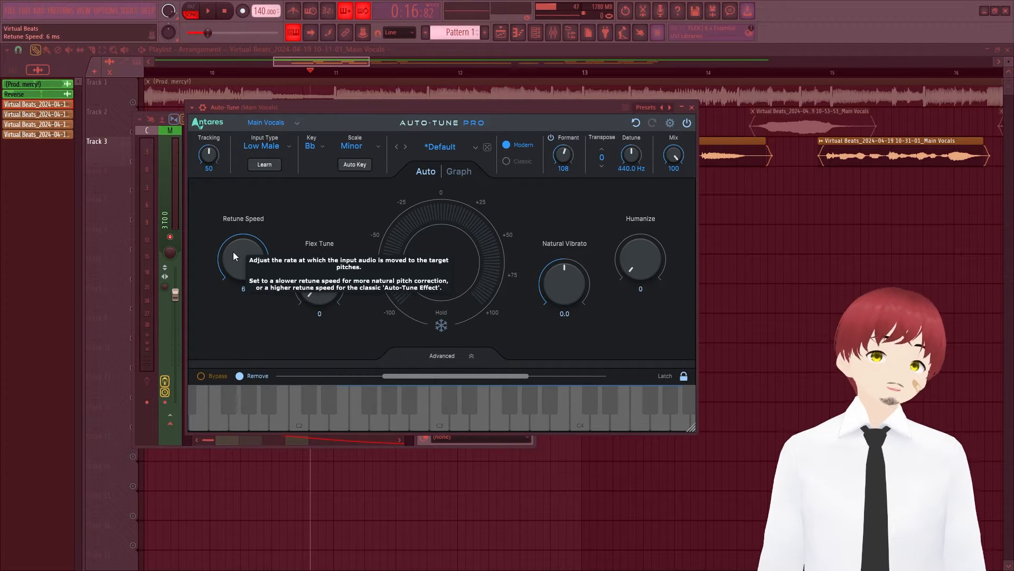
{"action": "left_click_drag", "start_coordinate": [234, 260], "coordinate": [229, 276]}
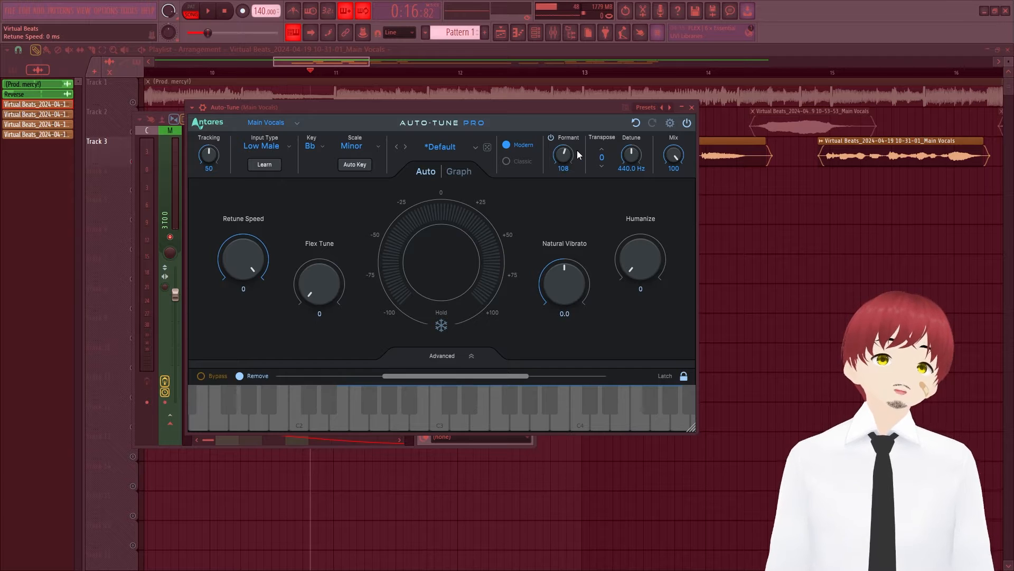
Look over Auto-Tune's options and settings, and check Xvox Pro's Extra Clarity preset on the Main Vocals track
{"action": "left_click", "coordinate": [670, 125]}
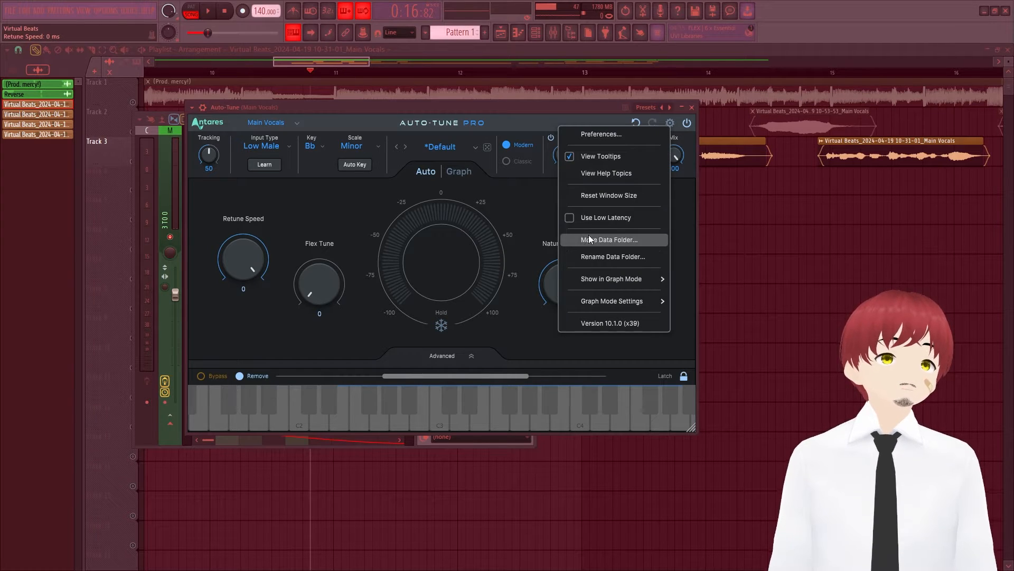
{"action": "left_click", "coordinate": [693, 107]}
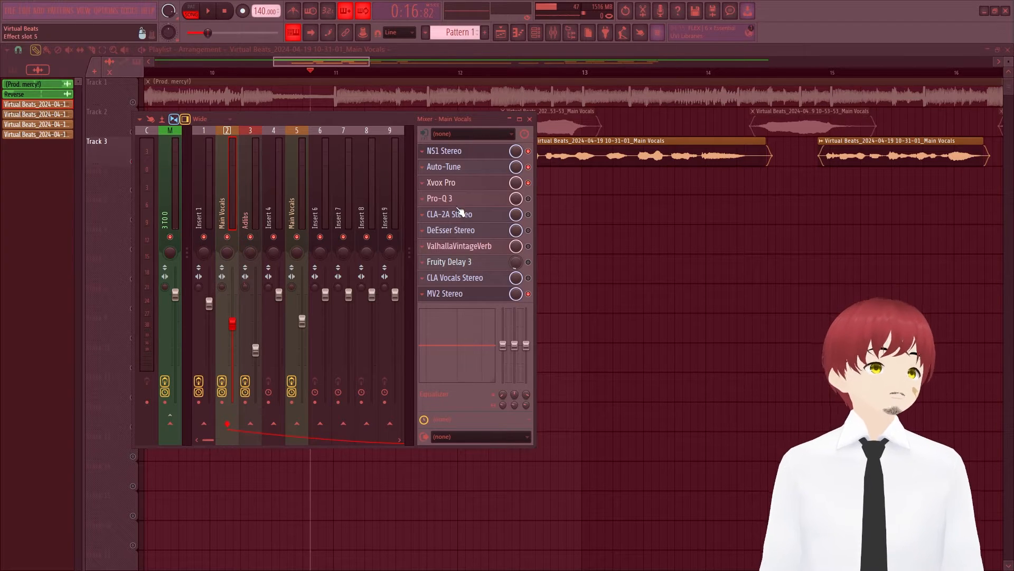
{"action": "left_click", "coordinate": [461, 167]}
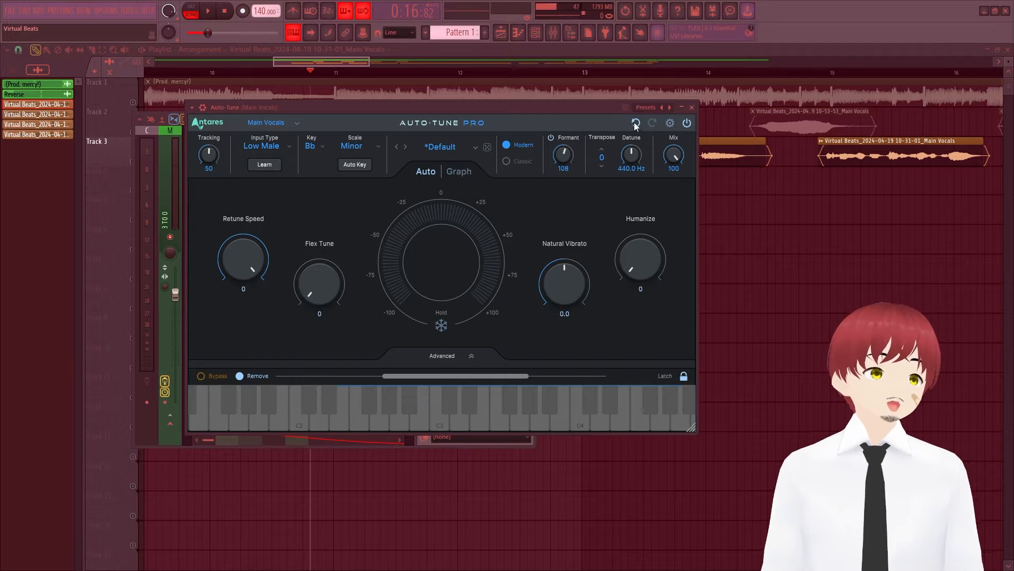
{"action": "left_click", "coordinate": [691, 107]}
{"action": "left_click", "coordinate": [446, 181]}
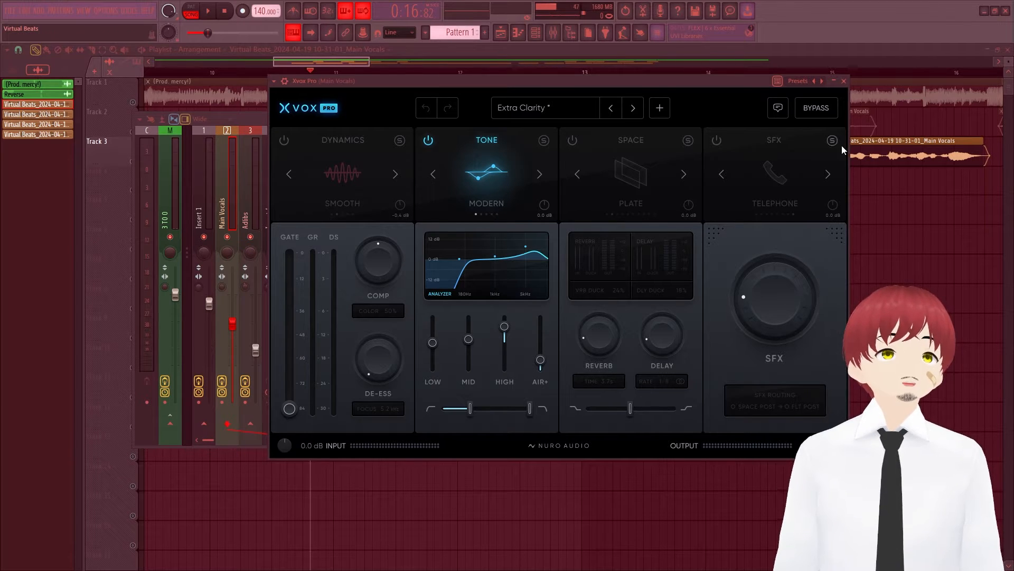
{"action": "left_click", "coordinate": [844, 80]}
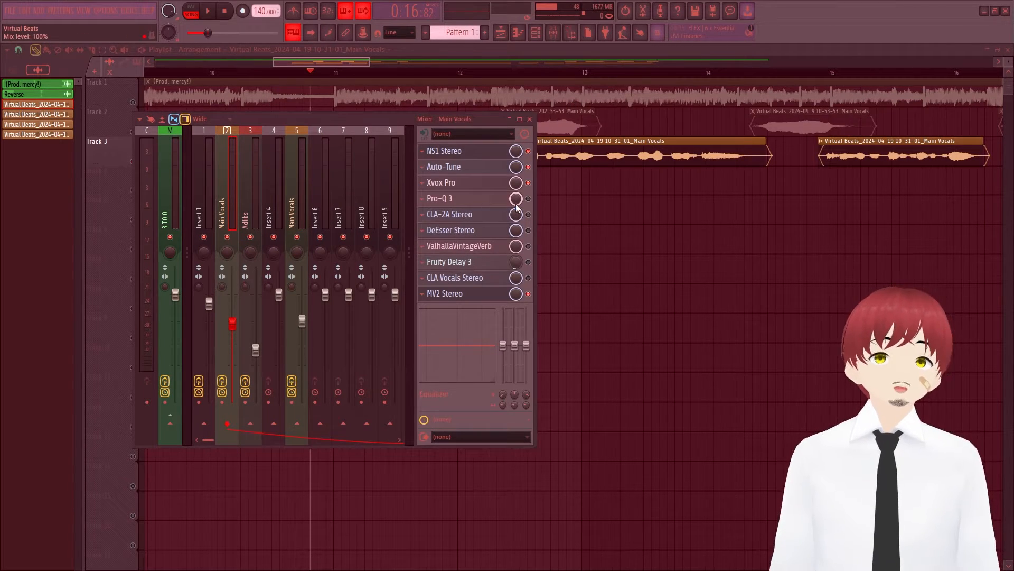
Open and enable Pro-Q 3 on the Main Vocals track, placing its window beside the mixer's effect slots
{"action": "left_click", "coordinate": [498, 199]}
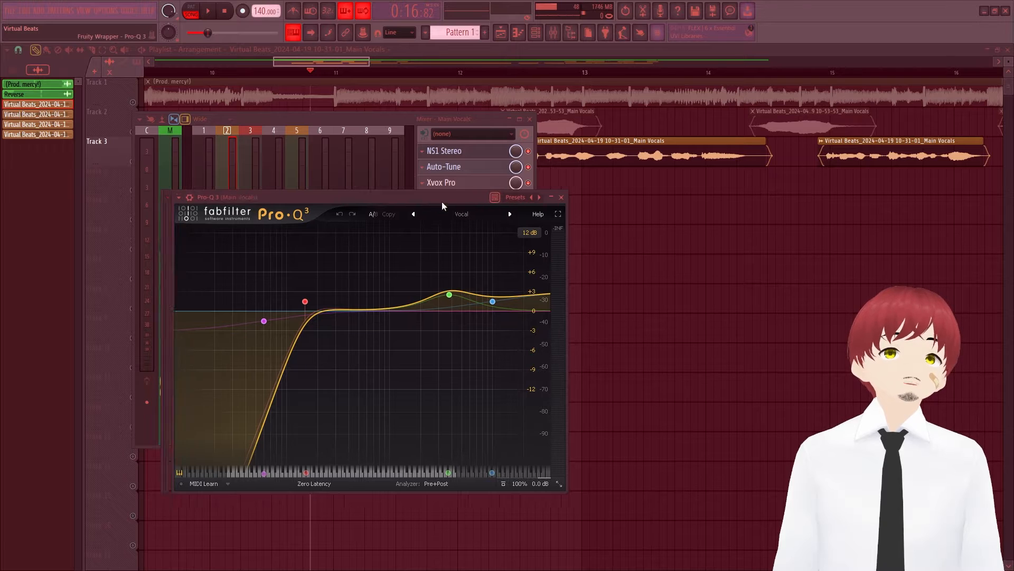
{"action": "left_click_drag", "start_coordinate": [441, 201], "coordinate": [692, 229]}
{"action": "left_click", "coordinate": [468, 199]}
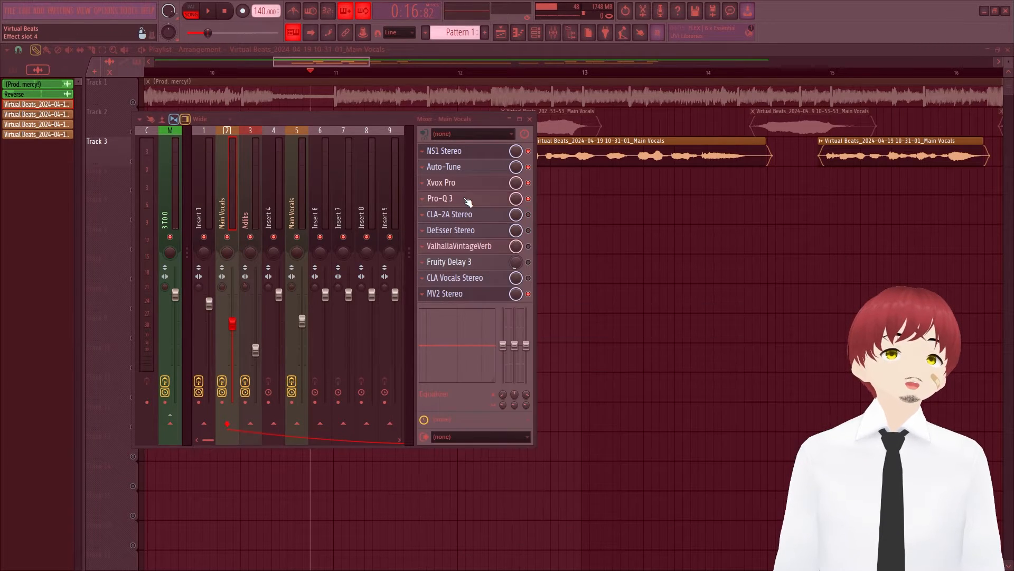
{"action": "left_click", "coordinate": [465, 199]}
Recheck Xvox Pro's settings, close it and move the mixer clear of the Pro-Q 3 window
{"action": "left_click", "coordinate": [462, 189]}
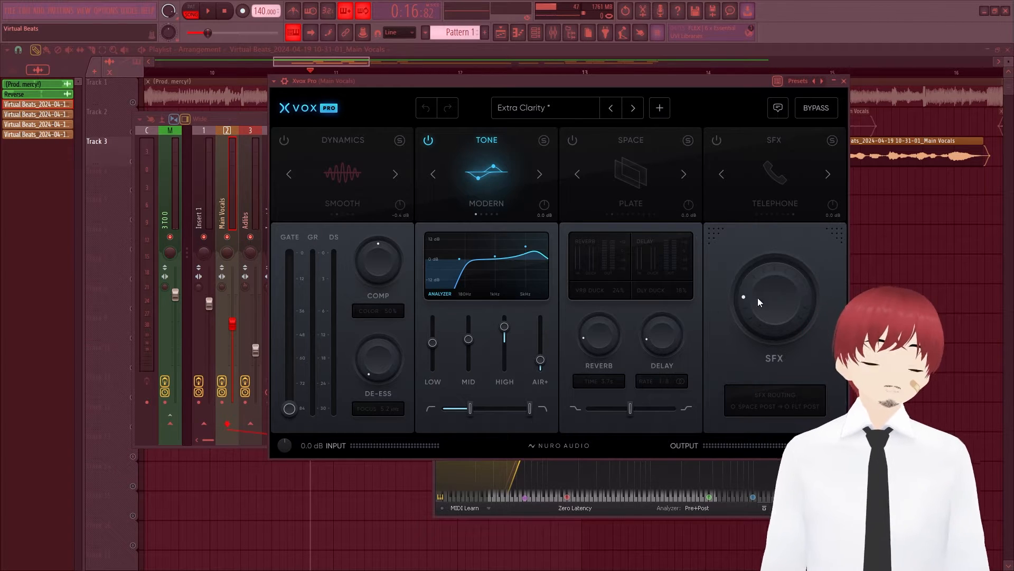
{"action": "left_click", "coordinate": [844, 81]}
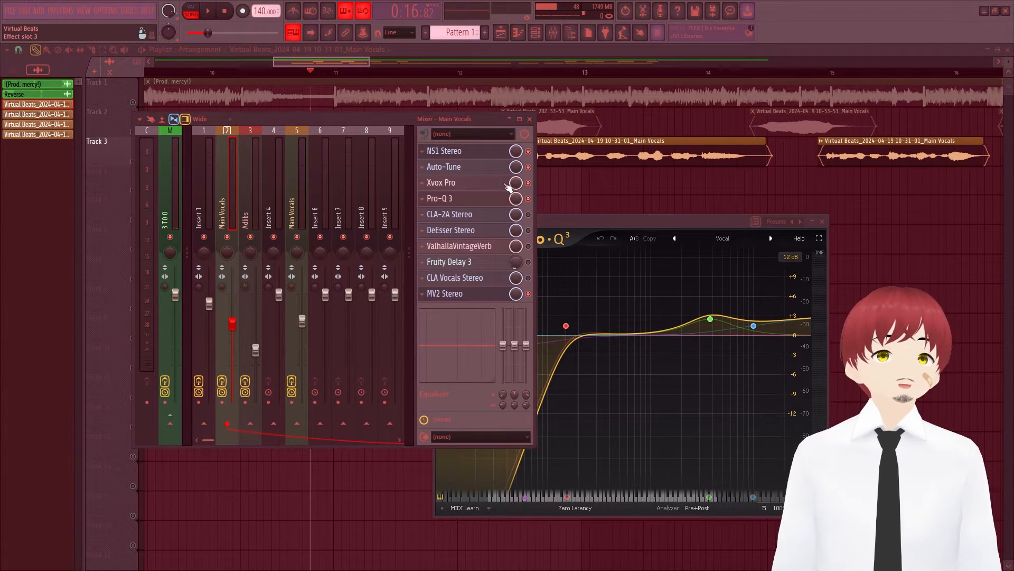
{"action": "left_click_drag", "start_coordinate": [468, 119], "coordinate": [363, 100]}
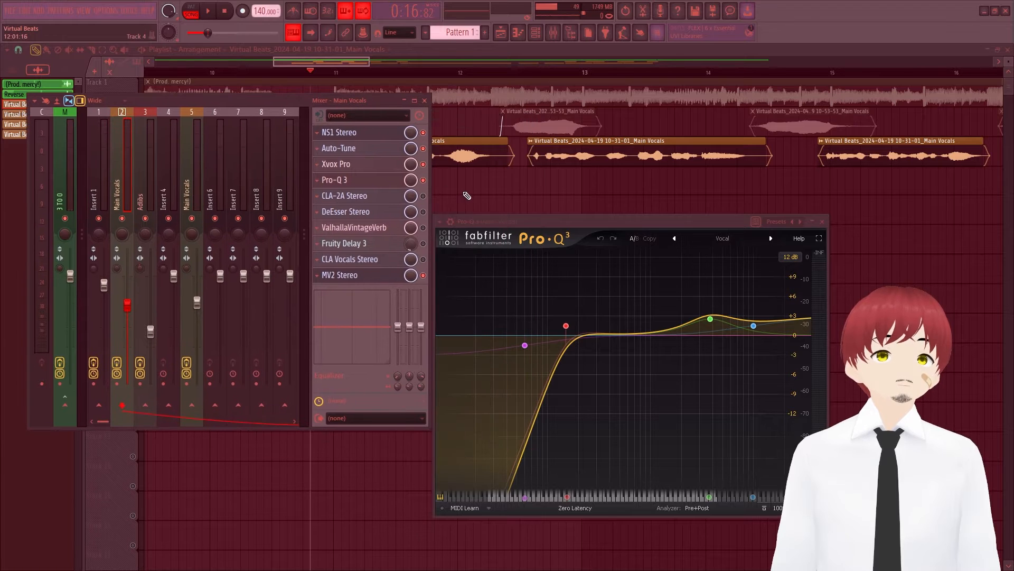
Audition the vocals with Xvox Pro and Pro-Q 3 bypassed and again with both enabled
{"action": "key", "text": "space"}
{"action": "left_click", "coordinate": [423, 165]}
{"action": "left_click", "coordinate": [423, 181]}
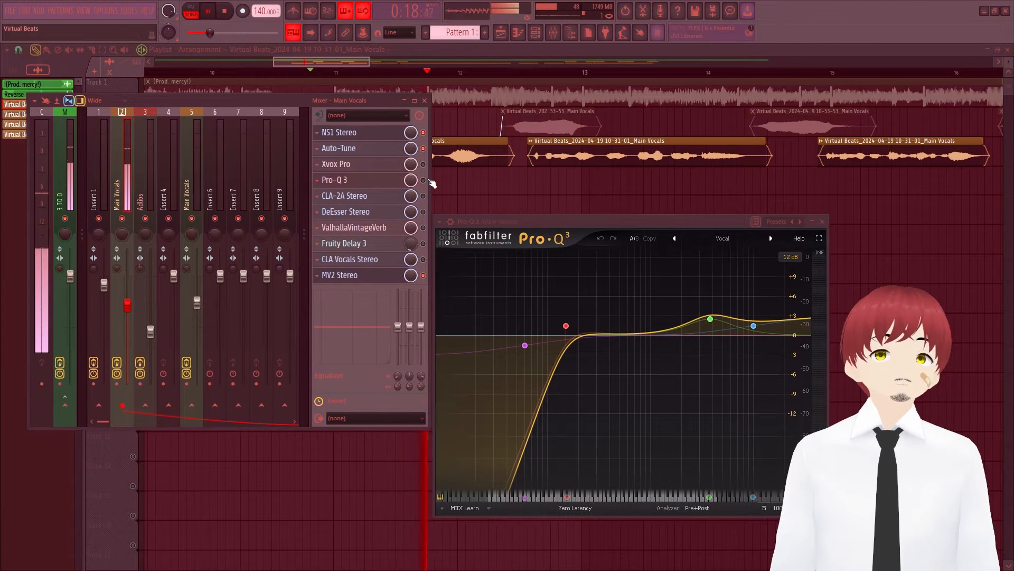
{"action": "key", "text": "space"}
{"action": "left_click", "coordinate": [423, 180]}
{"action": "left_click", "coordinate": [423, 164]}
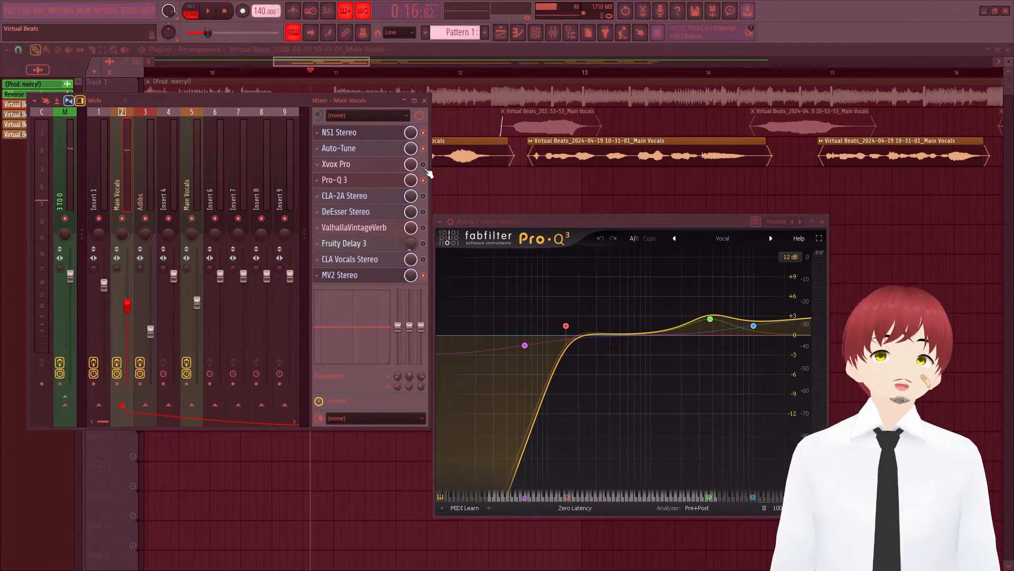
{"action": "key", "text": "space"}
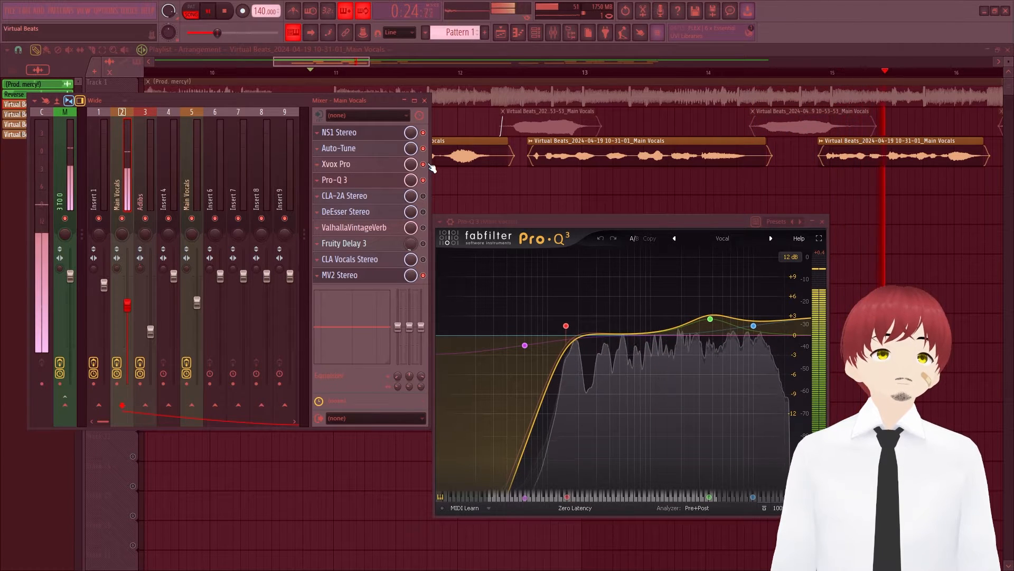
{"action": "key", "text": "space"}
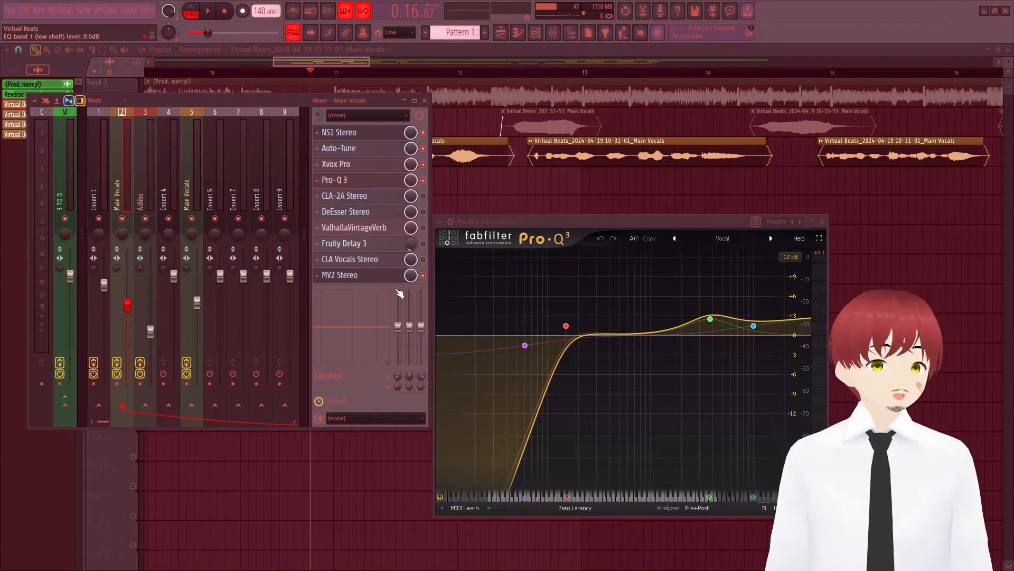
Examine Xvox Pro's tone curve alongside the Pro-Q 3 curve, and close both plugin windows
{"action": "left_click", "coordinate": [364, 180]}
{"action": "left_click", "coordinate": [360, 177]}
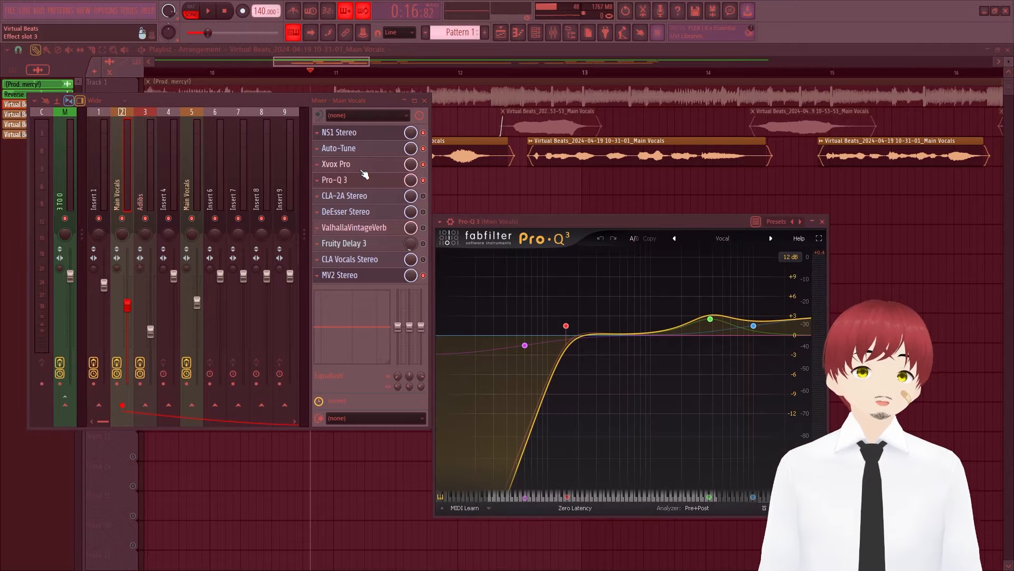
{"action": "left_click", "coordinate": [339, 164]}
{"action": "left_click_drag", "start_coordinate": [573, 87], "coordinate": [622, 45]}
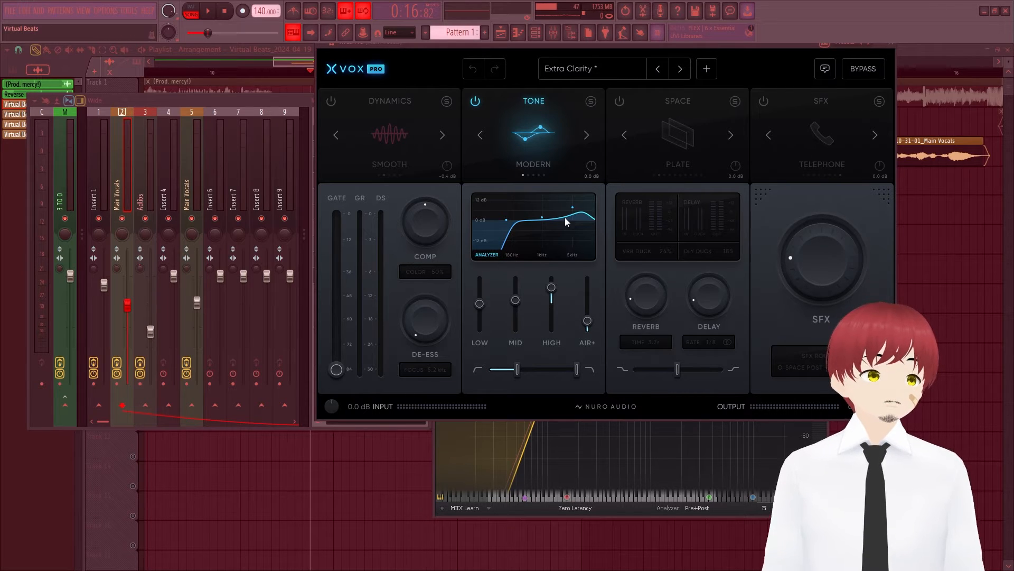
{"action": "left_click", "coordinate": [892, 50]}
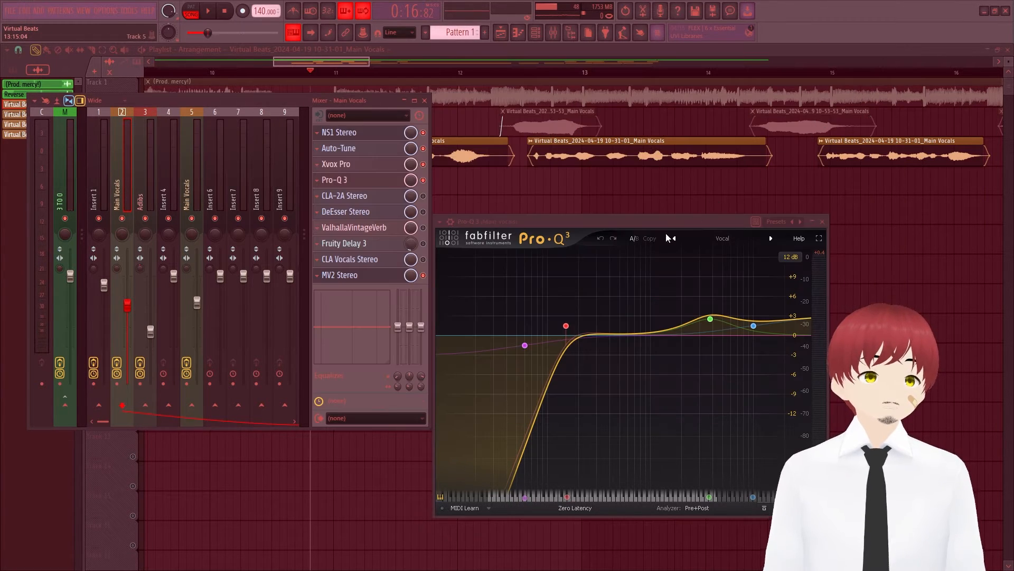
{"action": "left_click_drag", "start_coordinate": [733, 222], "coordinate": [809, 180]}
{"action": "left_click", "coordinate": [900, 177]}
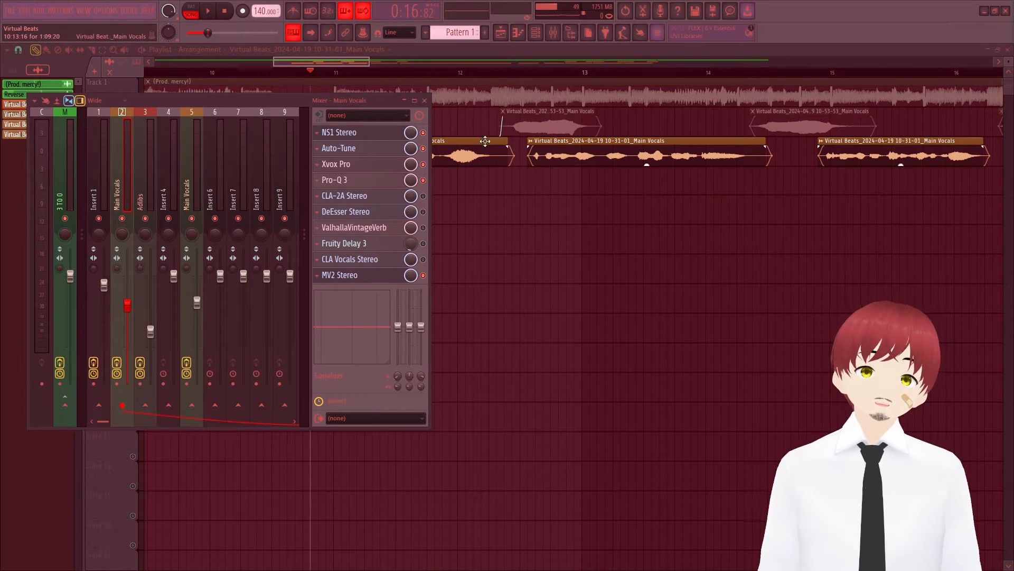
{"action": "left_click", "coordinate": [349, 170]}
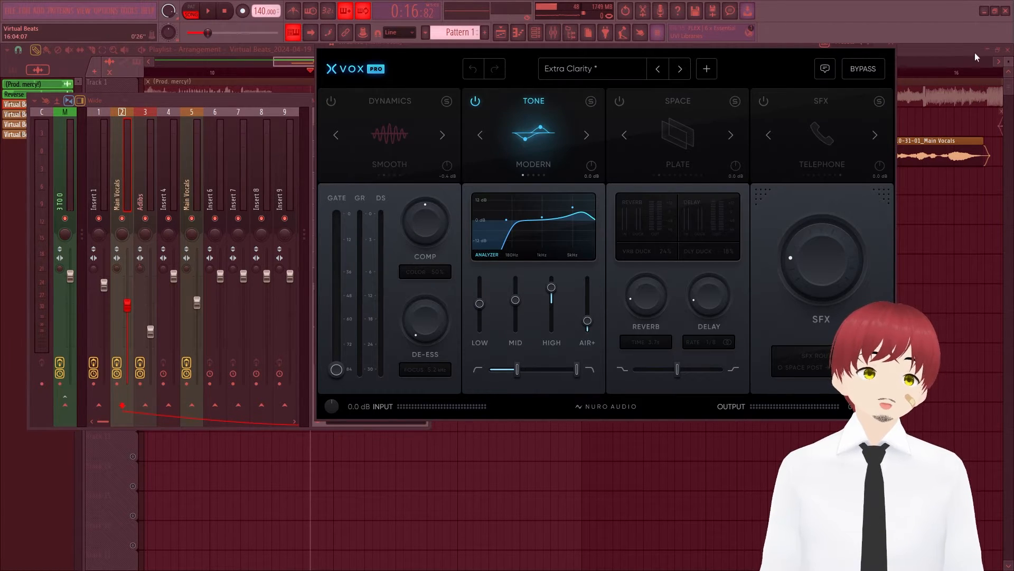
{"action": "left_click", "coordinate": [892, 44]}
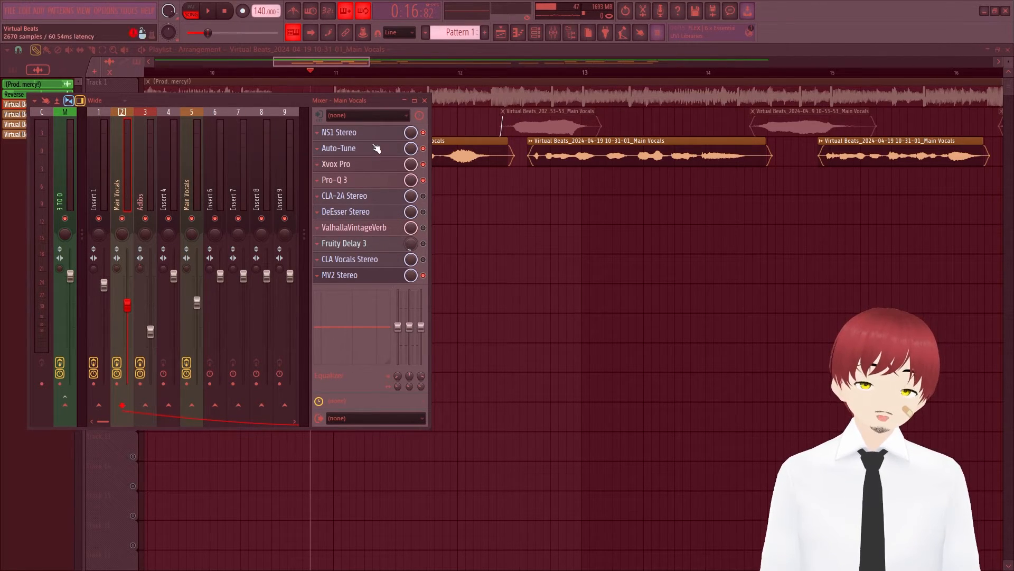
Open and enable CLA-2A on the Main Vocals track, move its window clear of the mixer and audition the vocals
{"action": "left_click", "coordinate": [391, 200]}
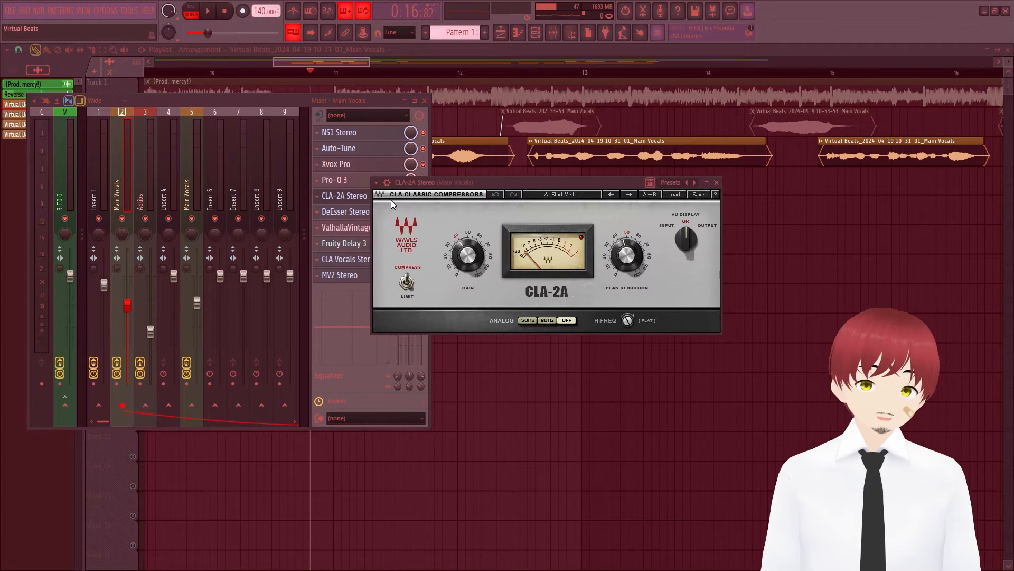
{"action": "left_click_drag", "start_coordinate": [487, 183], "coordinate": [558, 167]}
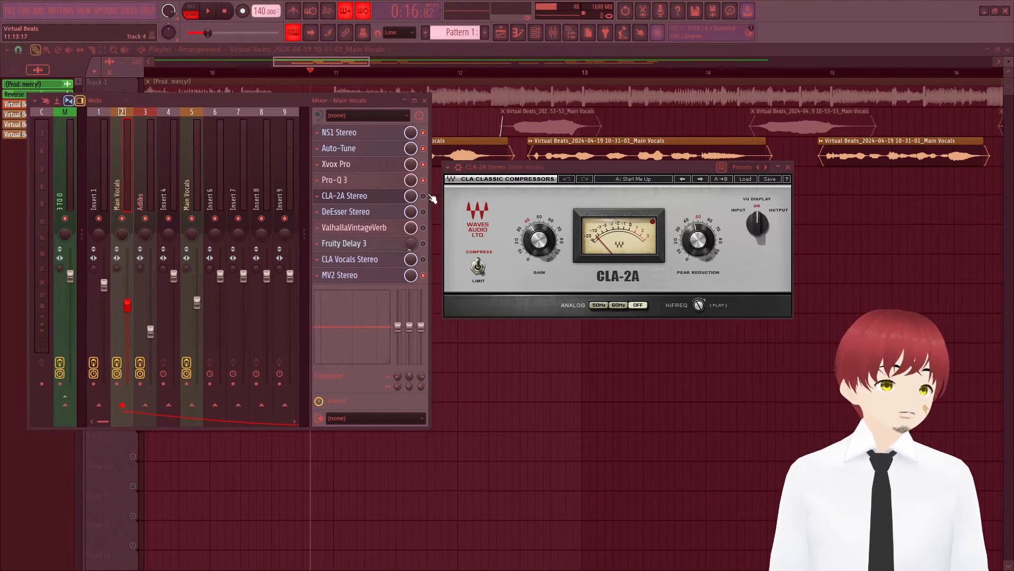
{"action": "left_click_drag", "start_coordinate": [570, 167], "coordinate": [572, 150]}
{"action": "key", "text": "space"}
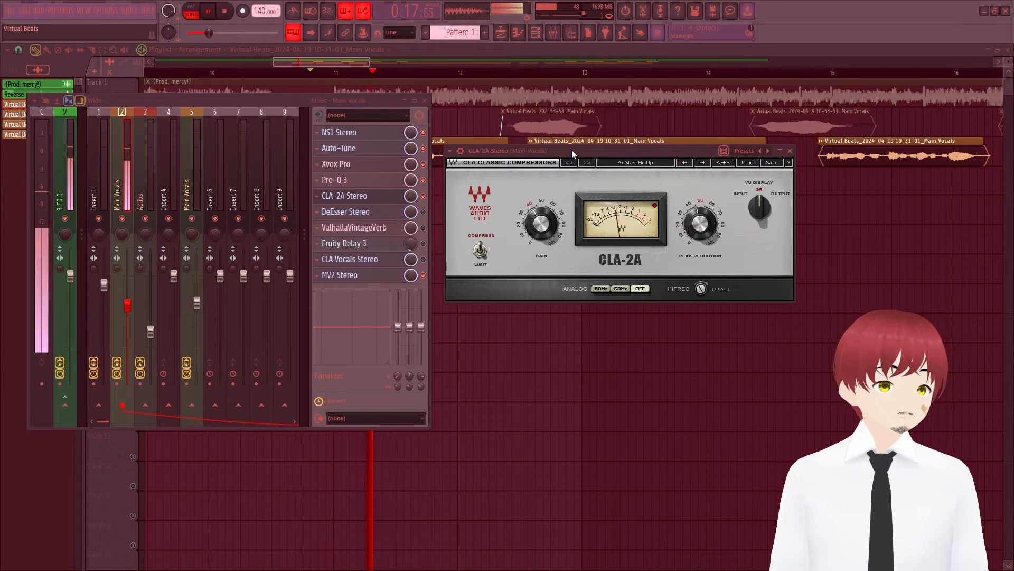
{"action": "key", "text": "space"}
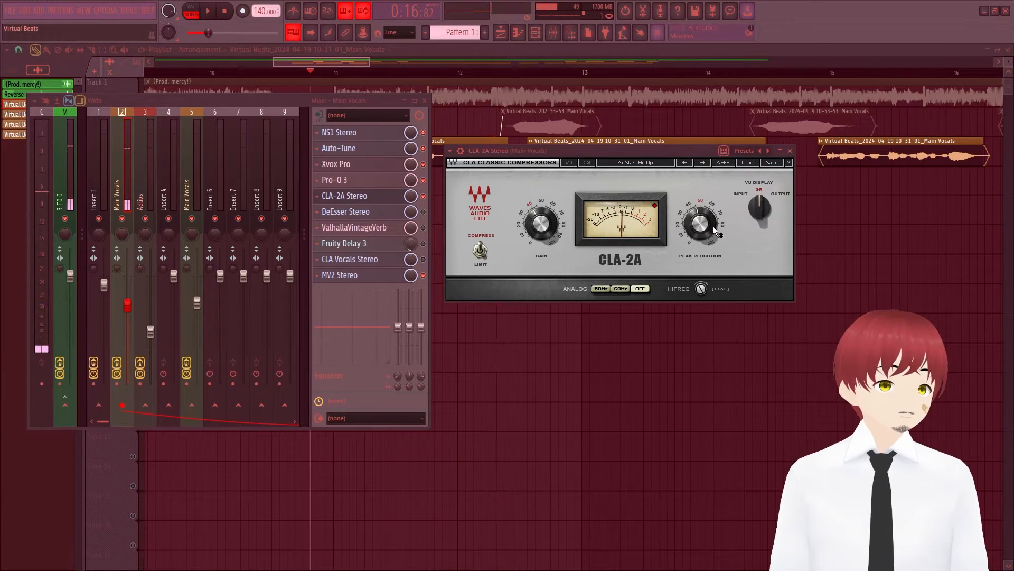
Play the vocals and lower CLA-2A's Peak Reduction to about 42
{"action": "mouse_move", "coordinate": [712, 228]}
{"action": "key", "text": "space"}
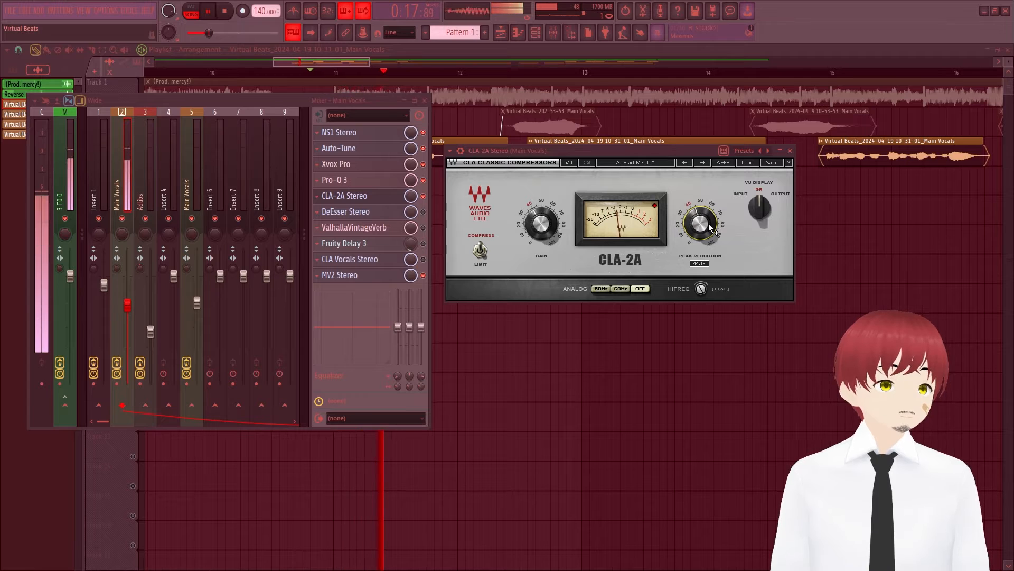
{"action": "left_click_drag", "start_coordinate": [712, 228], "coordinate": [712, 232]}
{"action": "key", "text": "space"}
Raise CLA-2A's Peak Reduction slightly and replay the vocals several times to check the compression on its meter
{"action": "key", "text": "space"}
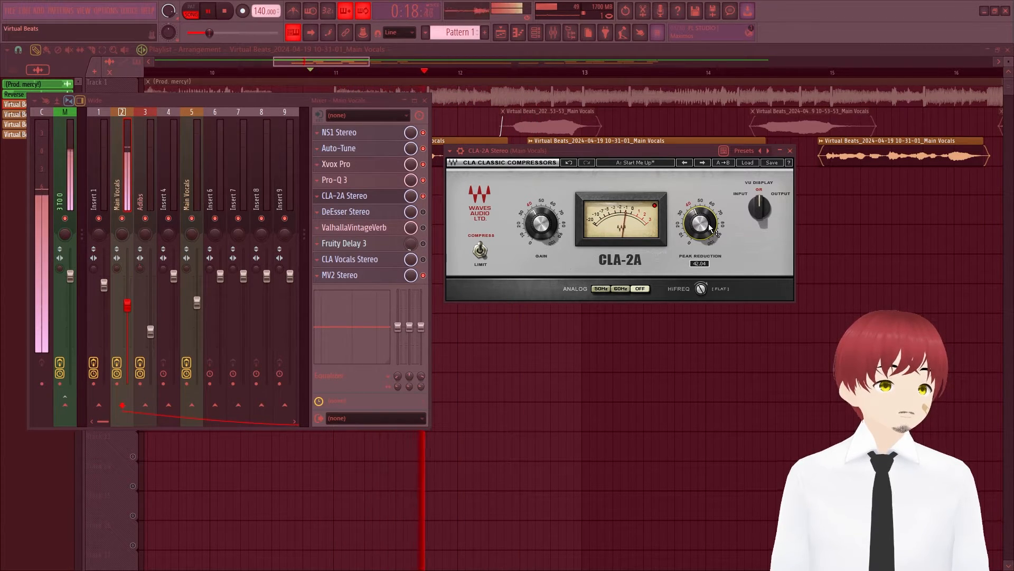
{"action": "left_click_drag", "start_coordinate": [710, 228], "coordinate": [708, 224]}
{"action": "key", "text": "space"}
{"action": "key", "text": "space"}
{"action": "key", "text": "space"}
{"action": "key", "text": "space"}
{"action": "key", "text": "space"}
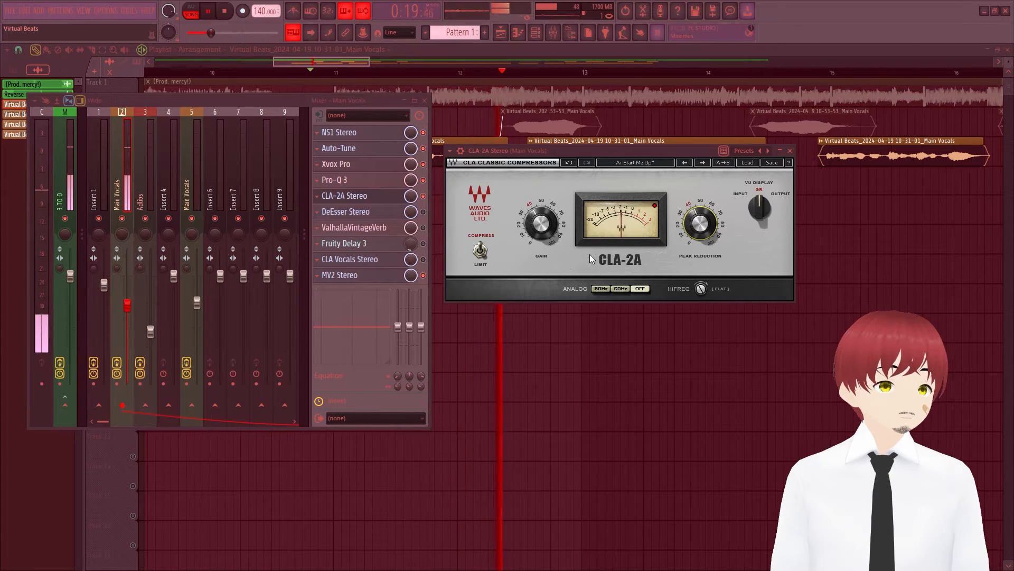
{"action": "key", "text": "space"}
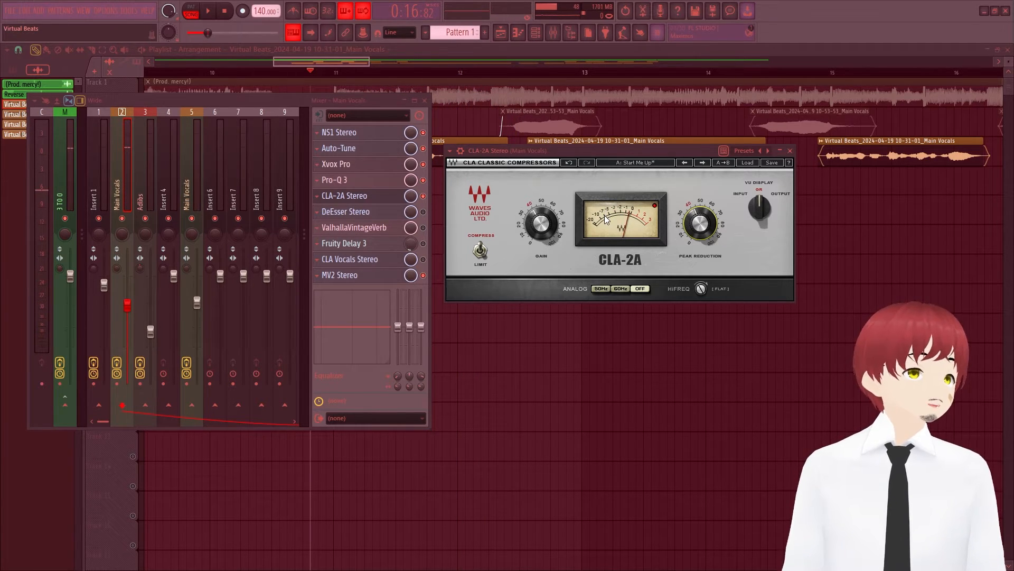
Replay the vocals through CLA-2A, check its Gain and HiFreq controls, and close the plugin window
{"action": "key", "text": "space"}
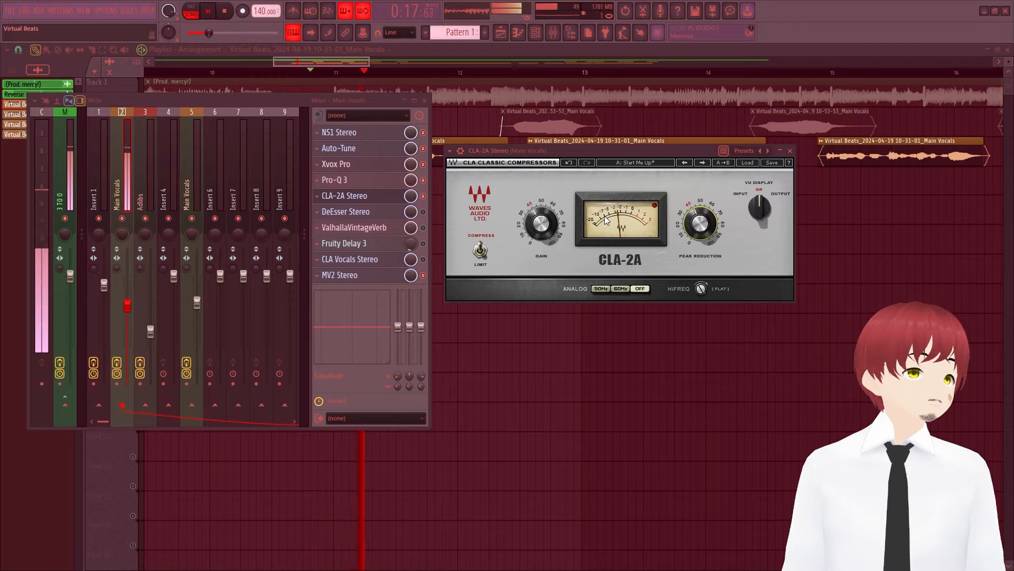
{"action": "key", "text": "space"}
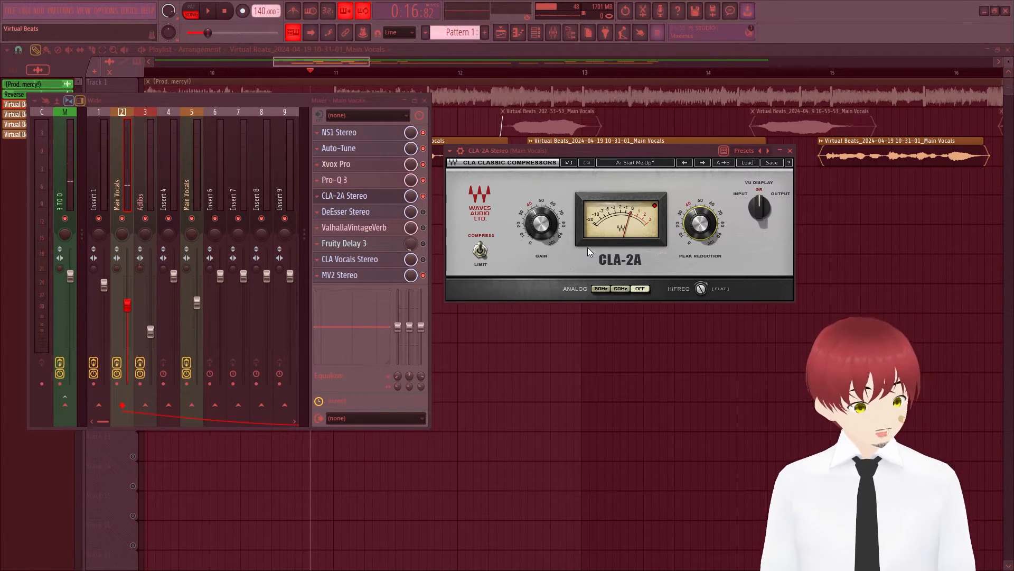
{"action": "left_click", "coordinate": [541, 223]}
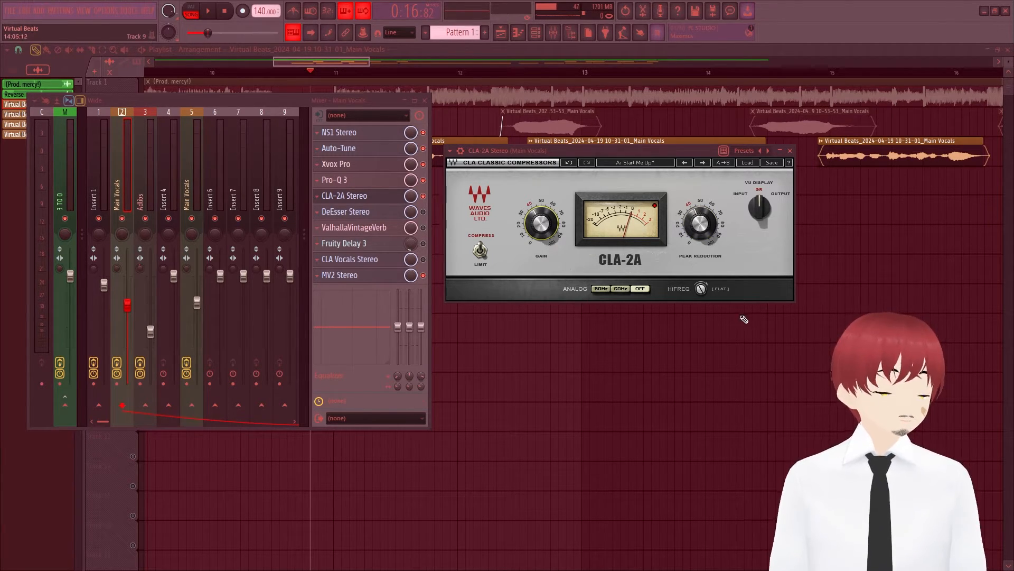
{"action": "left_click", "coordinate": [701, 289]}
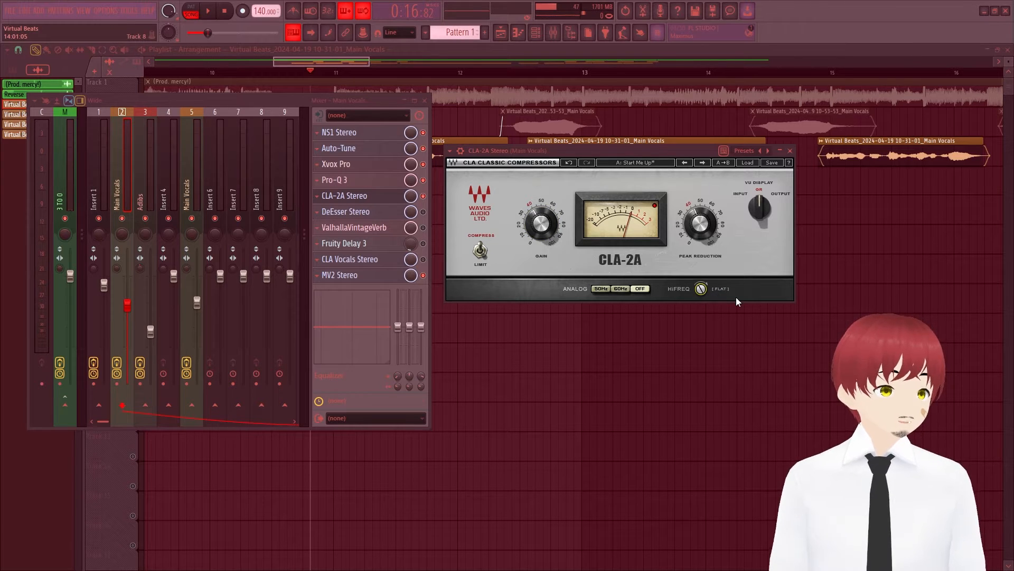
{"action": "left_click", "coordinate": [790, 150]}
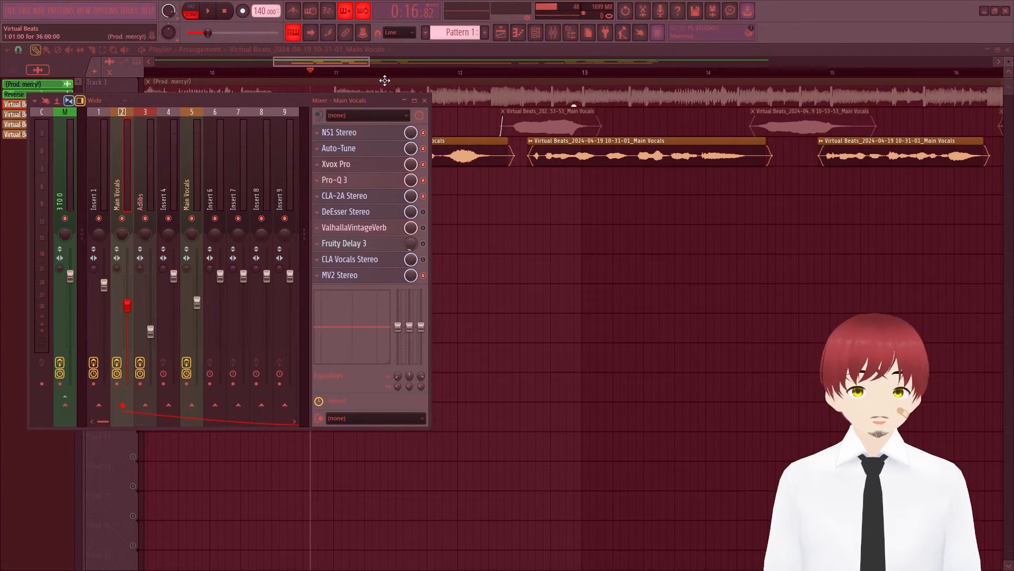
Open the DeEsser on the Main Vocals track to review its settings, and enable it in the effects chain
{"action": "left_click", "coordinate": [350, 214]}
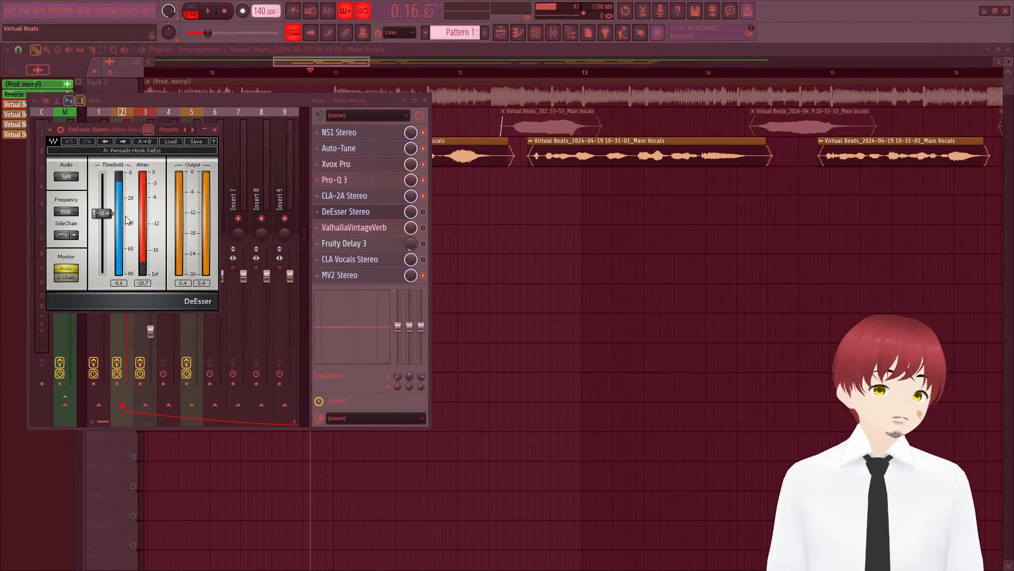
{"action": "left_click", "coordinate": [405, 214]}
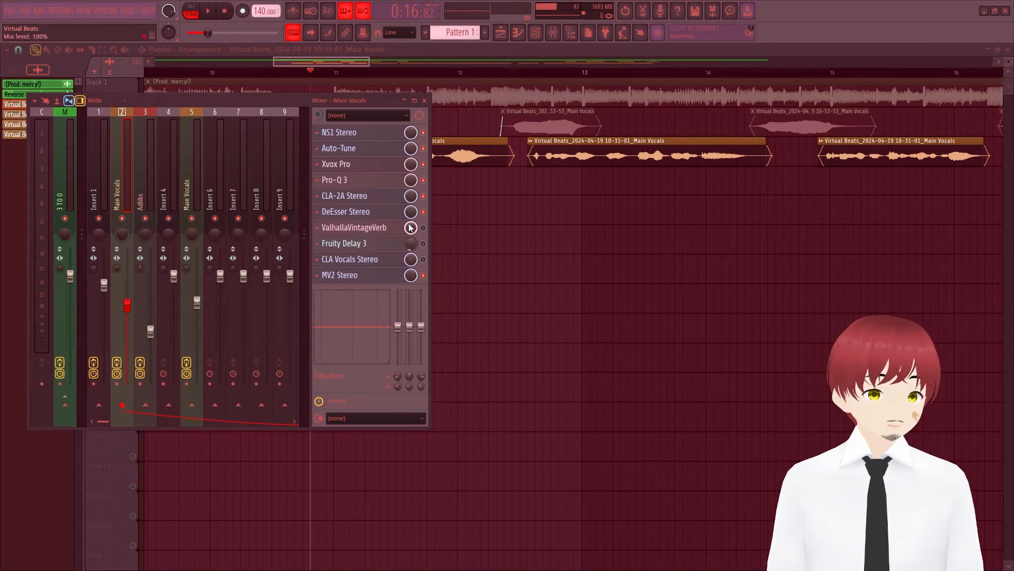
Open and enable ValhallaVintageVerb on the Main Vocals track, audition the vocals through the reverb and close its window
{"action": "left_click", "coordinate": [389, 227]}
{"action": "left_click_drag", "start_coordinate": [441, 173], "coordinate": [353, 87]}
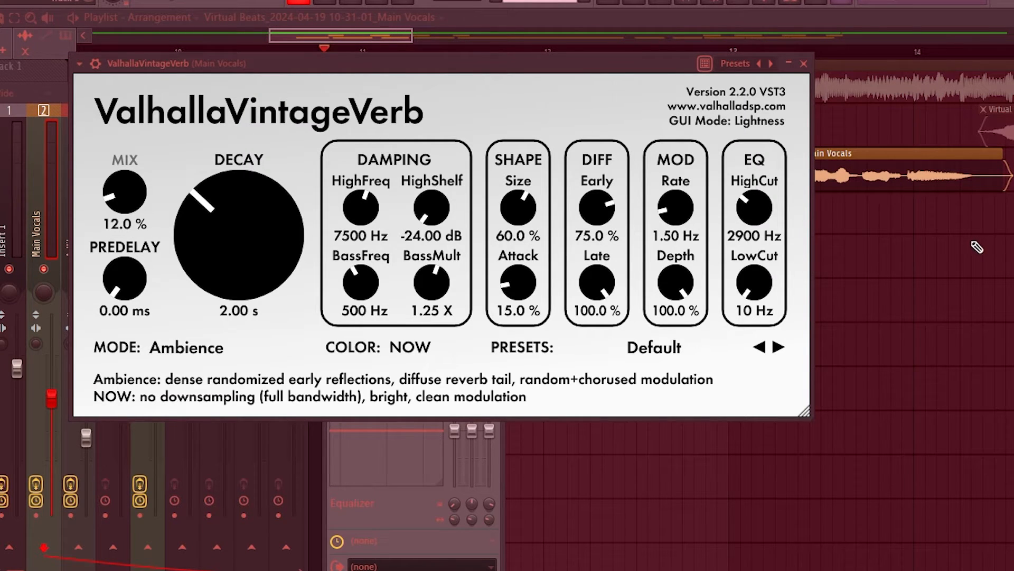
{"action": "left_click", "coordinate": [804, 64]}
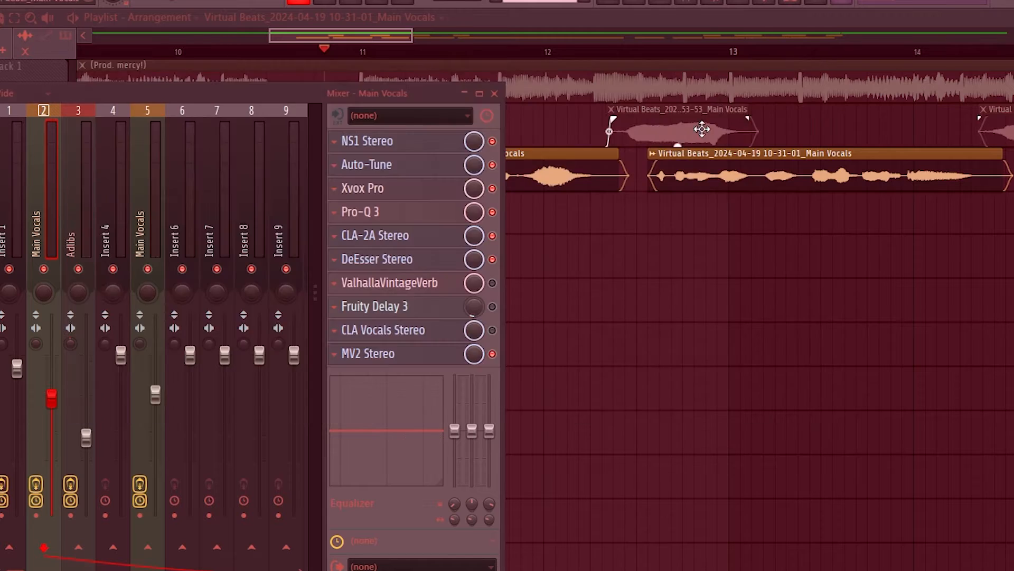
{"action": "left_click", "coordinate": [396, 283]}
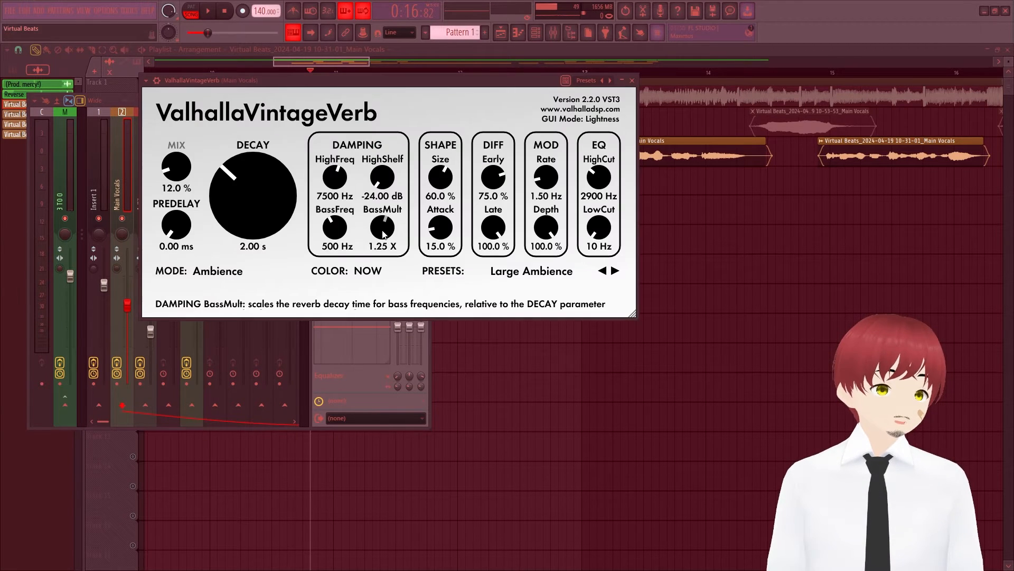
{"action": "key", "text": "space"}
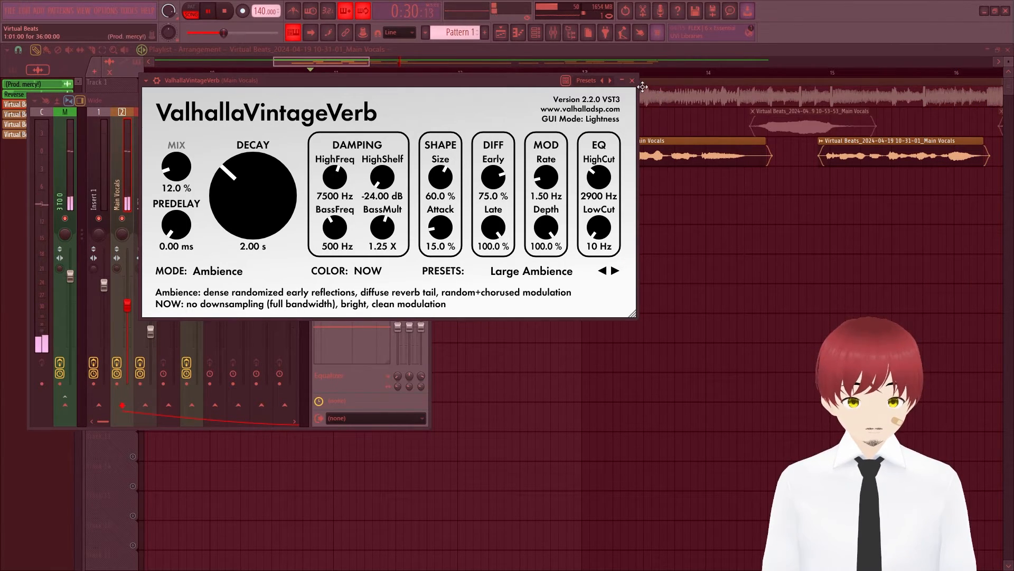
{"action": "key", "text": "space"}
{"action": "left_click", "coordinate": [631, 81]}
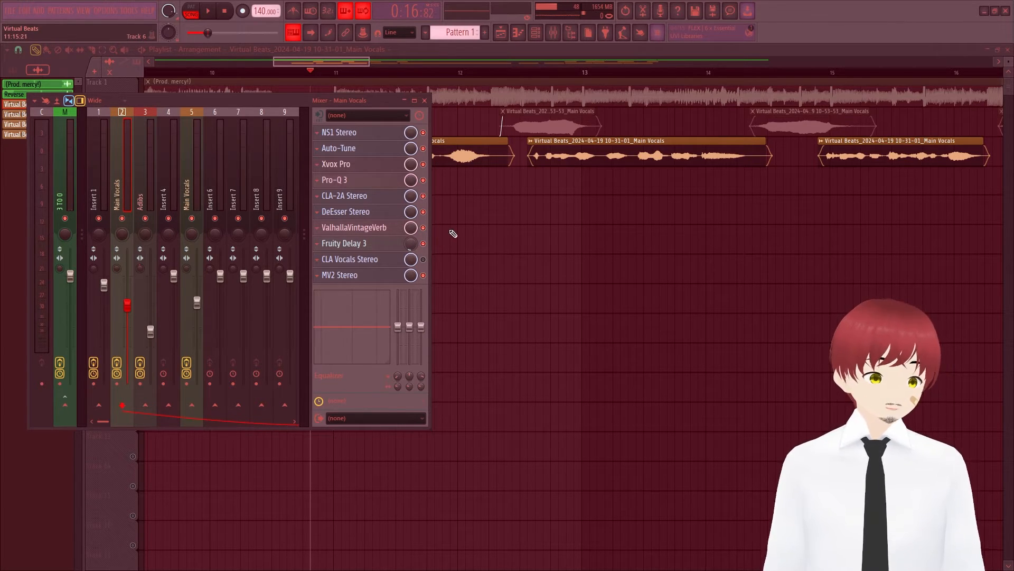
Bypass ValhallaVintageVerb on the Main Vocals track, and unmute and solo the beat on Track 1 of the playlist
{"action": "left_click", "coordinate": [423, 227]}
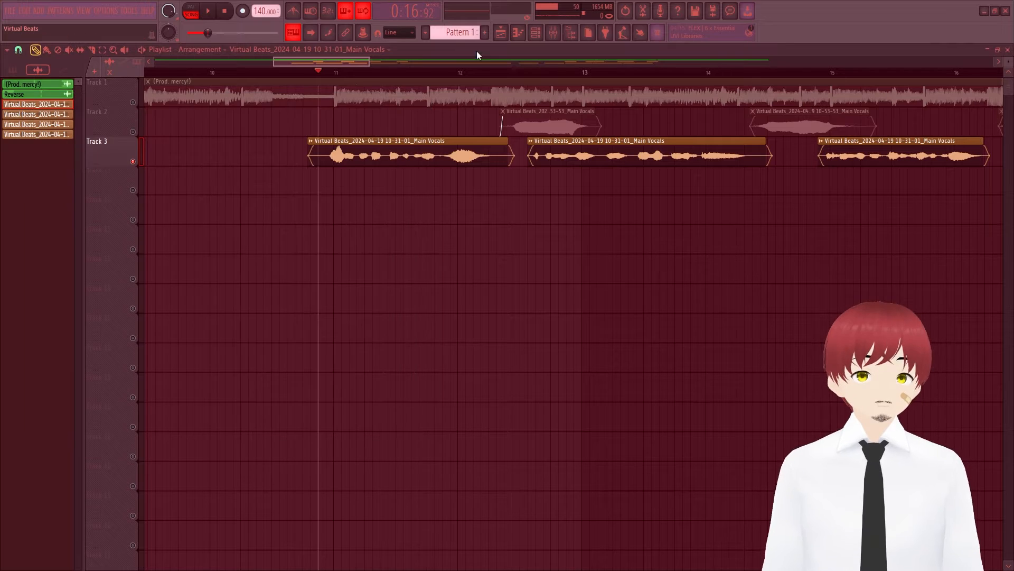
{"action": "left_click", "coordinate": [133, 102]}
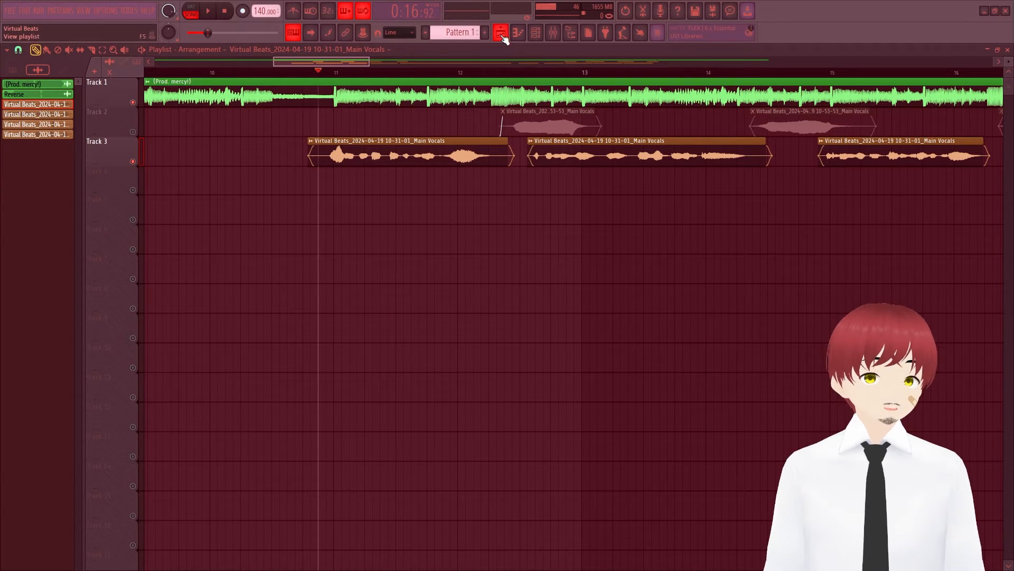
{"action": "left_click", "coordinate": [553, 34]}
{"action": "left_click", "coordinate": [129, 87]}
{"action": "right_click", "coordinate": [133, 102]}
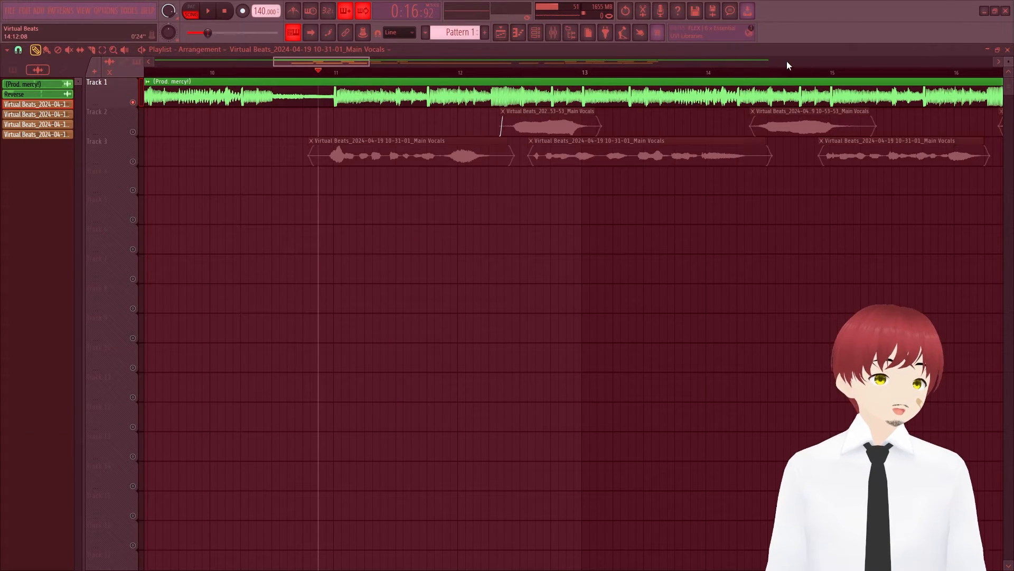
Audition the soloed beat with the mixer open and the browser hidden
{"action": "key", "text": "space"}
{"action": "left_click", "coordinate": [571, 32]}
{"action": "left_click", "coordinate": [555, 33]}
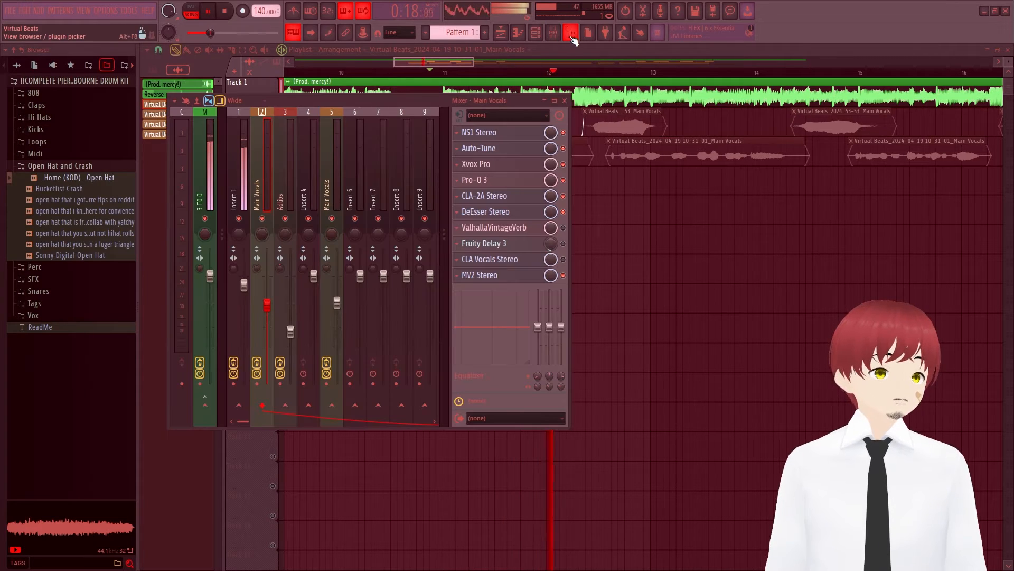
{"action": "left_click", "coordinate": [571, 33]}
{"action": "key", "text": "space"}
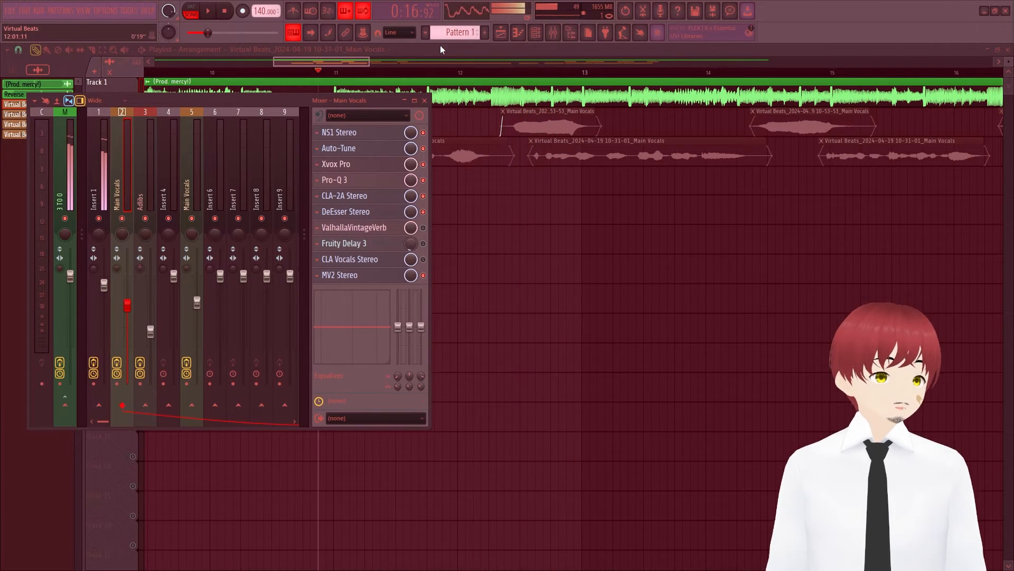
Unmute the main vocals on Track 3 and play them over the beat with ValhallaVintageVerb enabled again
{"action": "left_click", "coordinate": [341, 63]}
{"action": "left_click", "coordinate": [133, 162]}
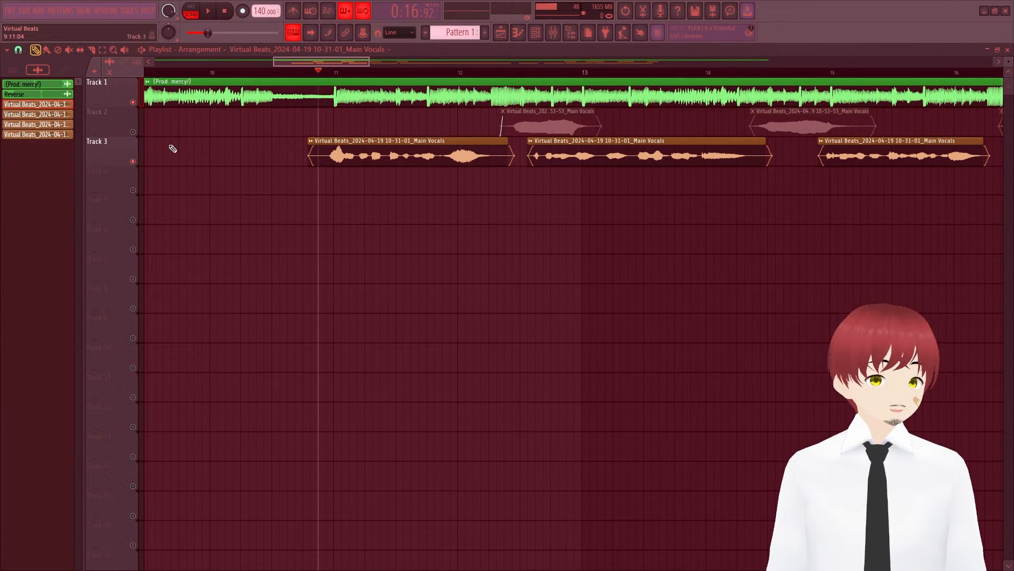
{"action": "left_click", "coordinate": [572, 33]}
{"action": "key", "text": "space"}
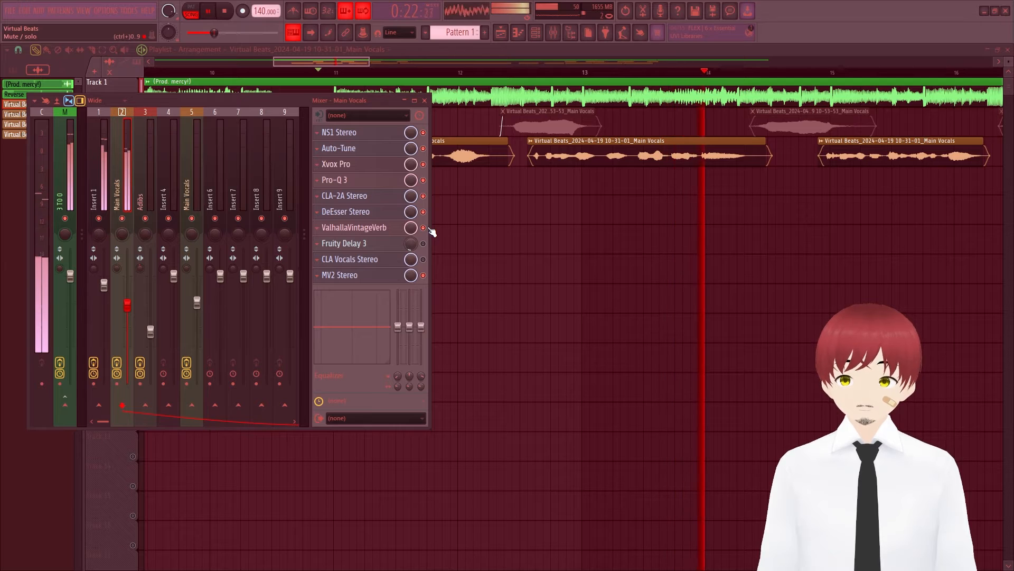
{"action": "key", "text": "space"}
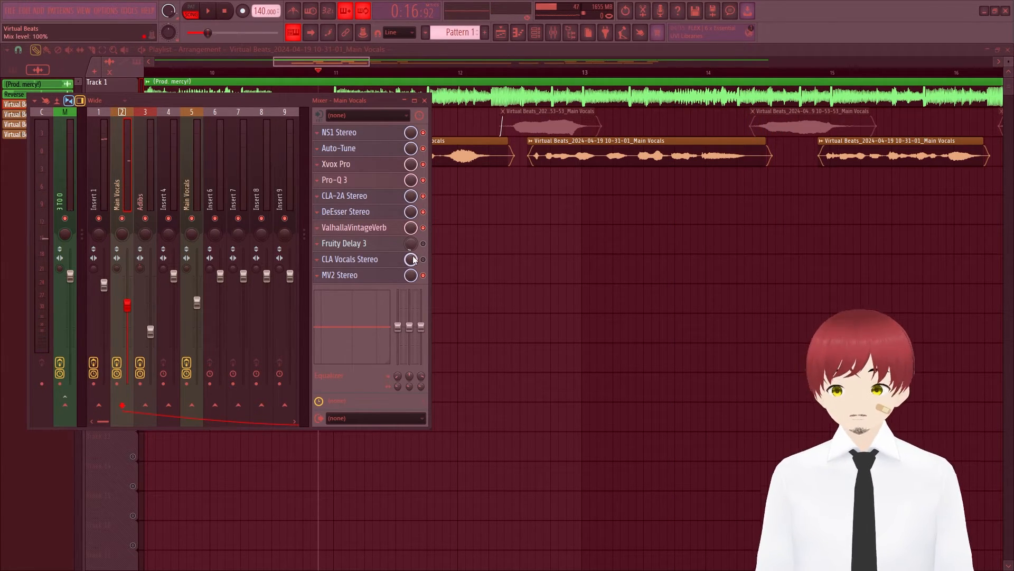
Open and enable Fruity Delay 3 clear of the effects list, and undo a trial change to its mix level
{"action": "left_click", "coordinate": [376, 245]}
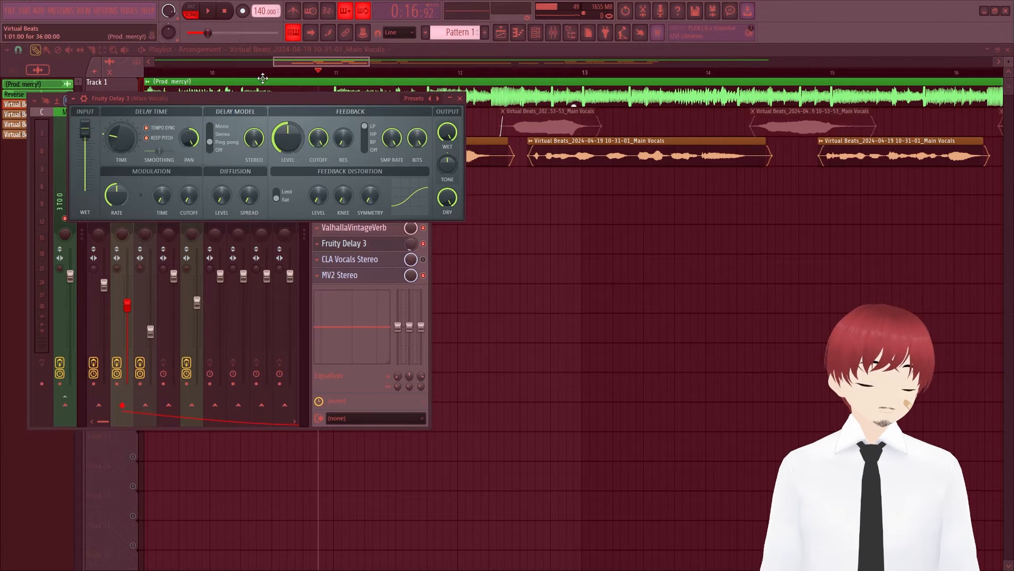
{"action": "left_click_drag", "start_coordinate": [260, 98], "coordinate": [239, 88]}
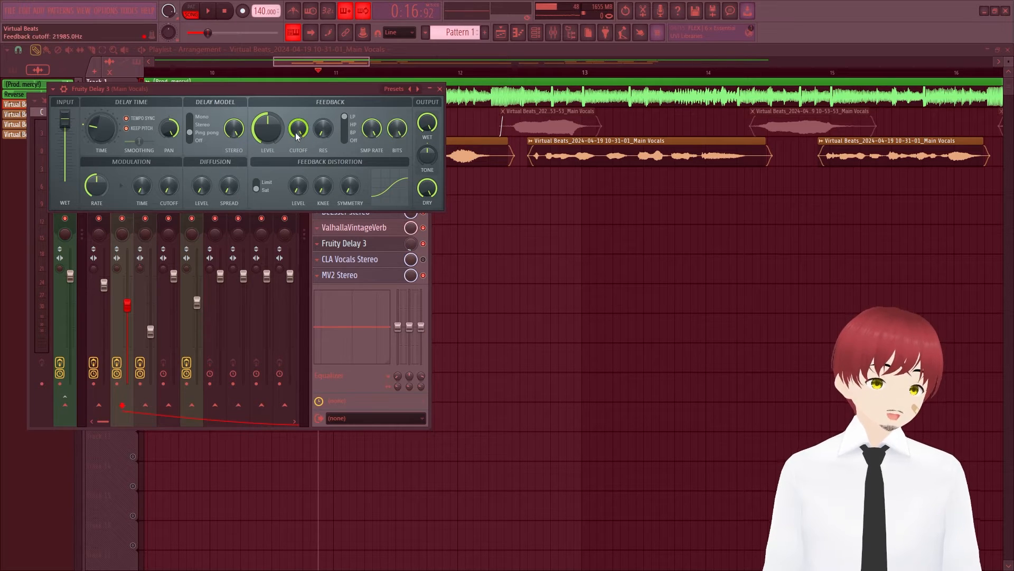
{"action": "left_click_drag", "start_coordinate": [370, 88], "coordinate": [340, 26]}
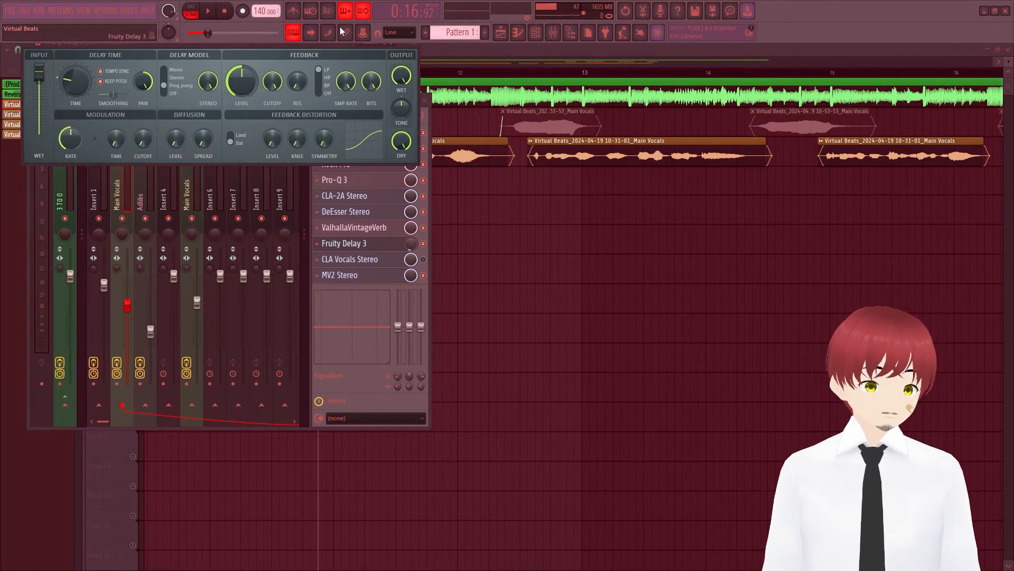
{"action": "left_click_drag", "start_coordinate": [411, 243], "coordinate": [411, 224]}
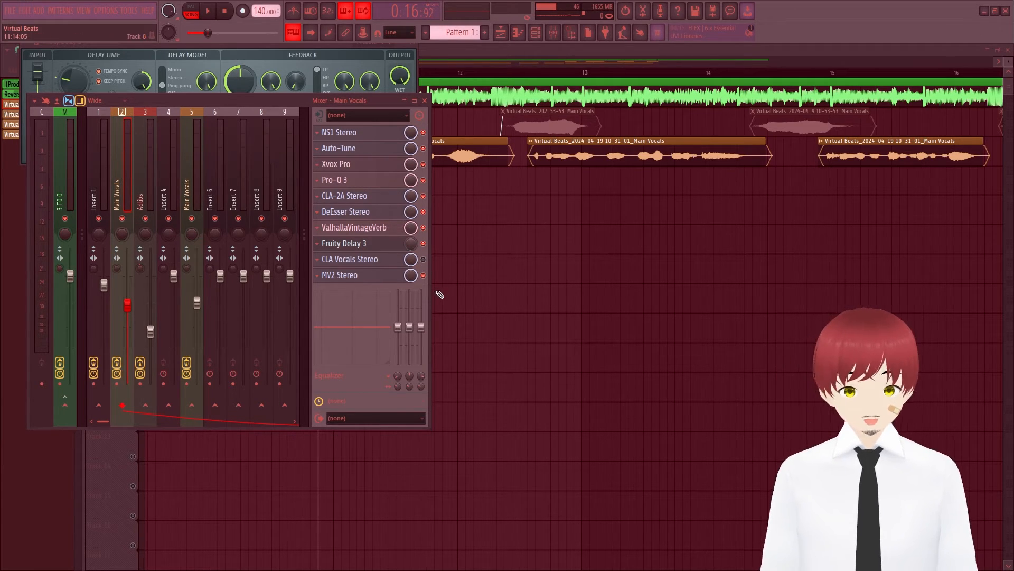
{"action": "key", "text": "ctrl+z"}
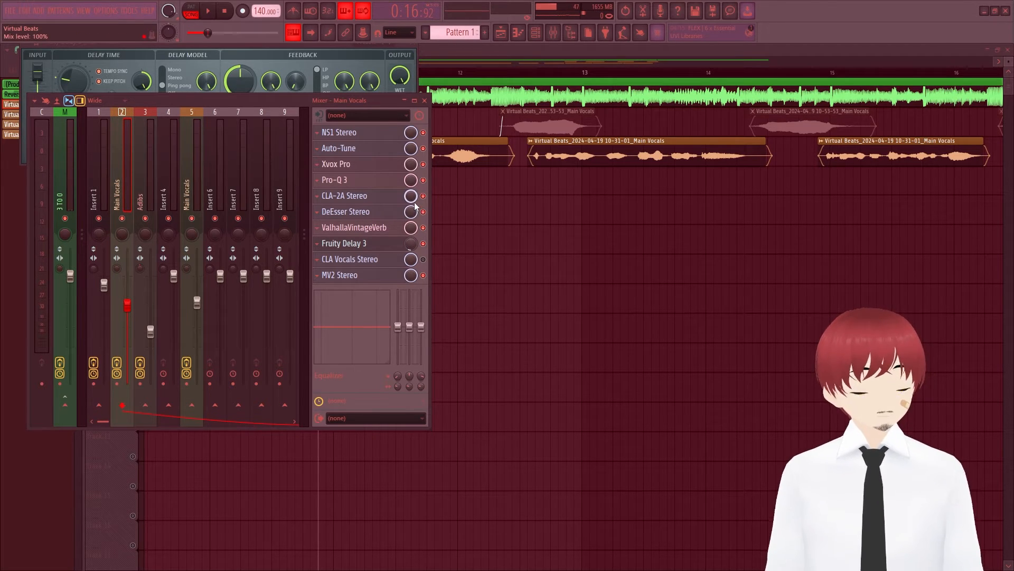
Open CLA Vocals on the Main Vocals track in place of Fruity Delay 3, examine its fader settings and close it
{"action": "left_click", "coordinate": [389, 259]}
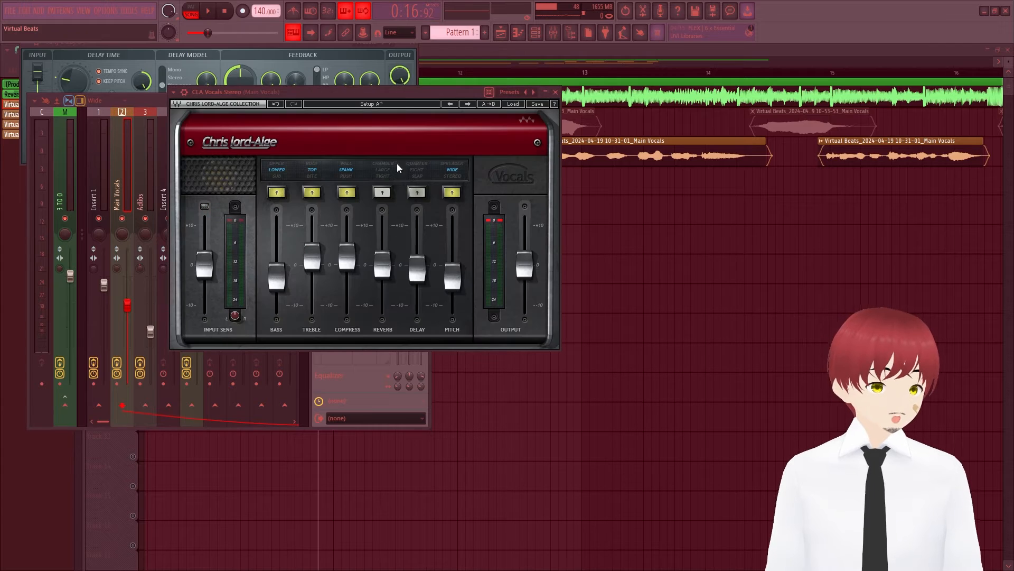
{"action": "left_click", "coordinate": [412, 49]}
{"action": "left_click_drag", "start_coordinate": [405, 95], "coordinate": [328, 87]}
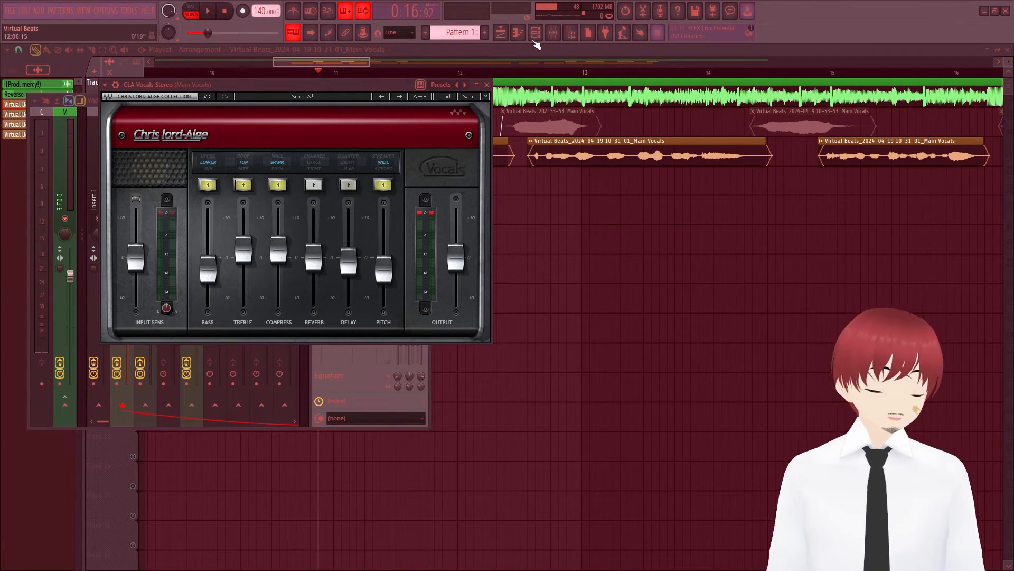
{"action": "left_click", "coordinate": [486, 84]}
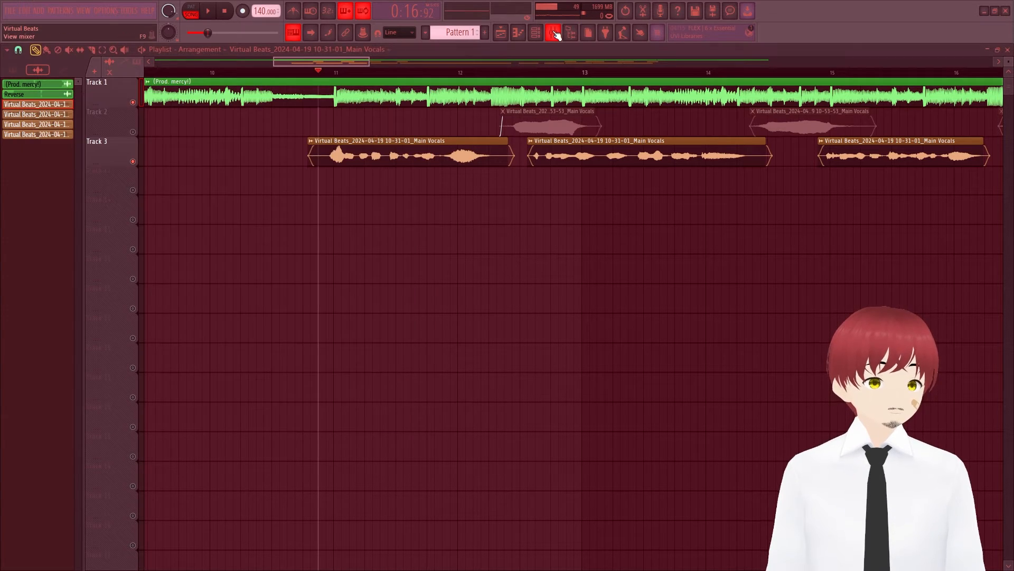
Play the vocals over the beat several times and enable CLA Vocals in the Main Vocals chain
{"action": "key", "text": "space"}
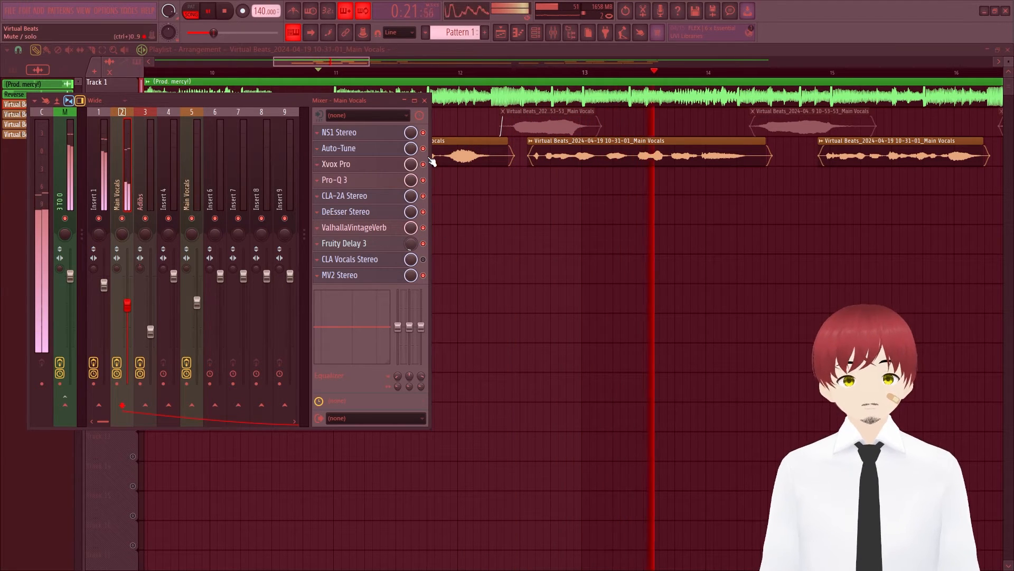
{"action": "key", "text": "space"}
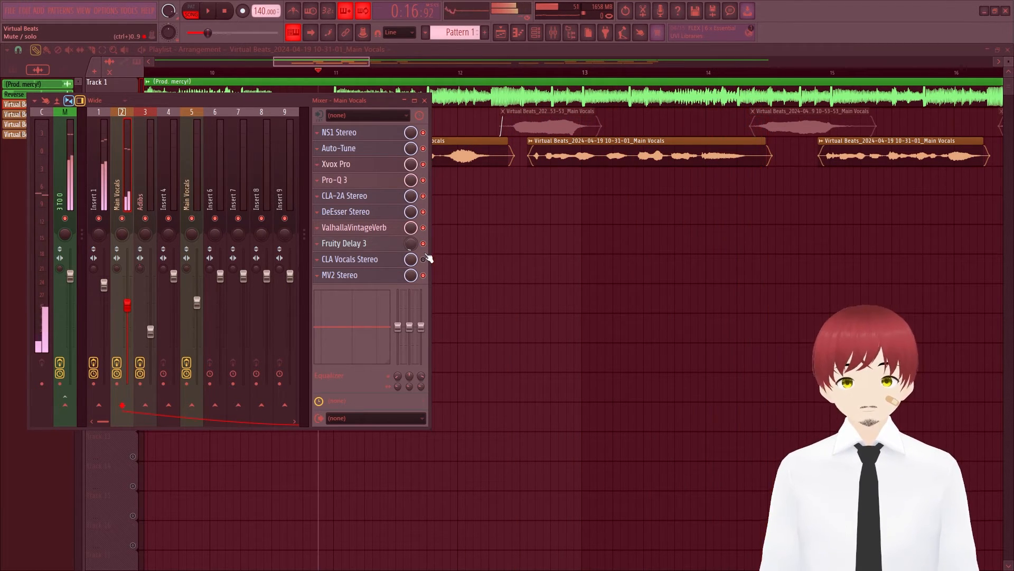
{"action": "key", "text": "space"}
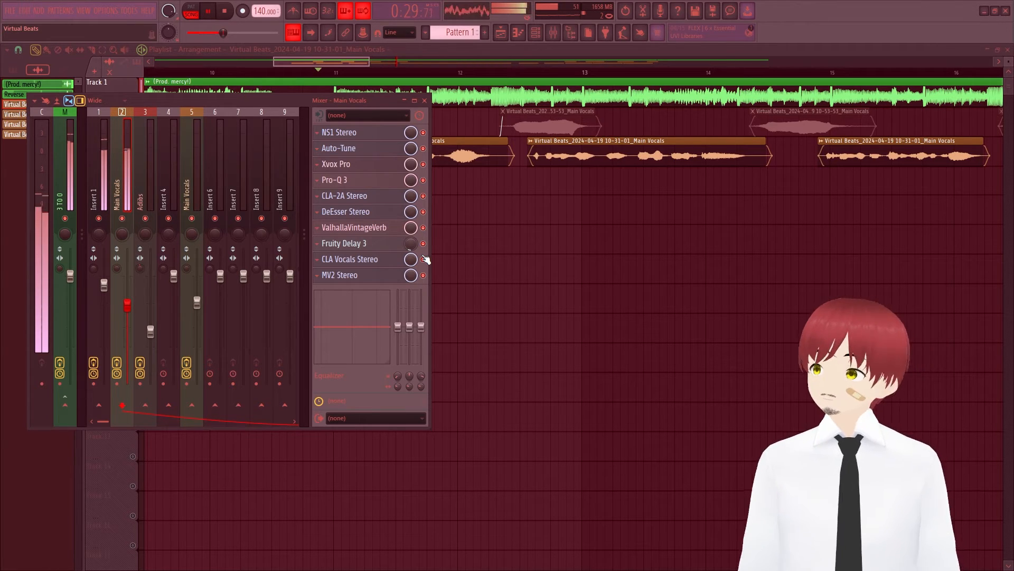
{"action": "key", "text": "space"}
Stop playback, unmute the adlibs on Track 2 and mute the main vocals on Track 3 in the playlist
{"action": "left_click", "coordinate": [225, 11]}
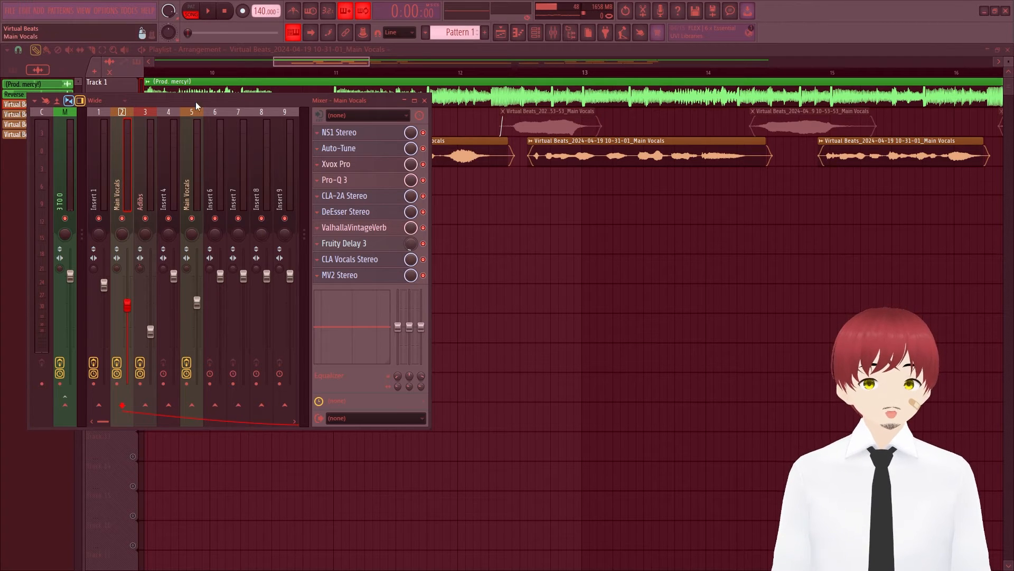
{"action": "left_click_drag", "start_coordinate": [348, 63], "coordinate": [694, 79]}
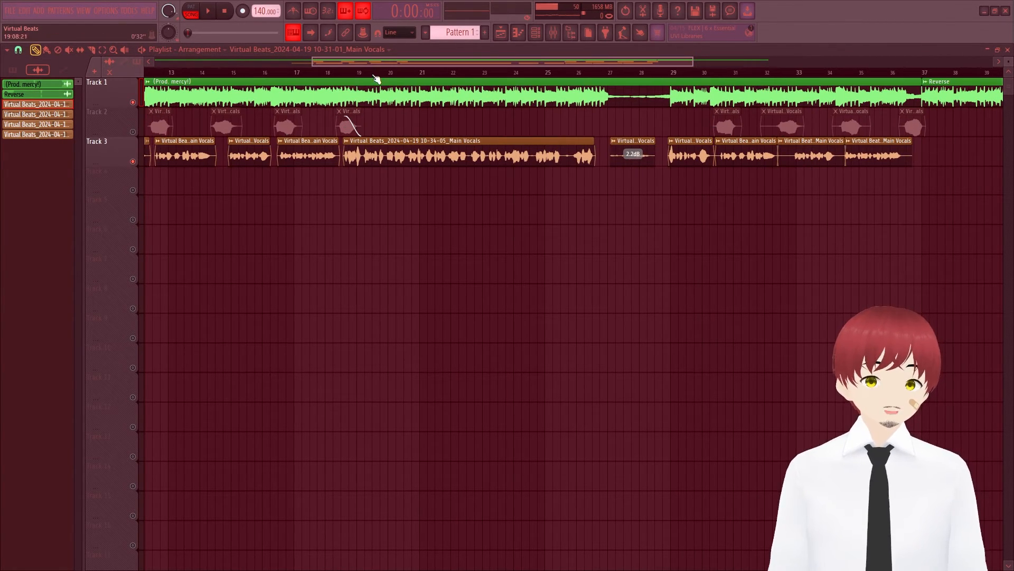
{"action": "left_click_drag", "start_coordinate": [371, 61], "coordinate": [302, 62]}
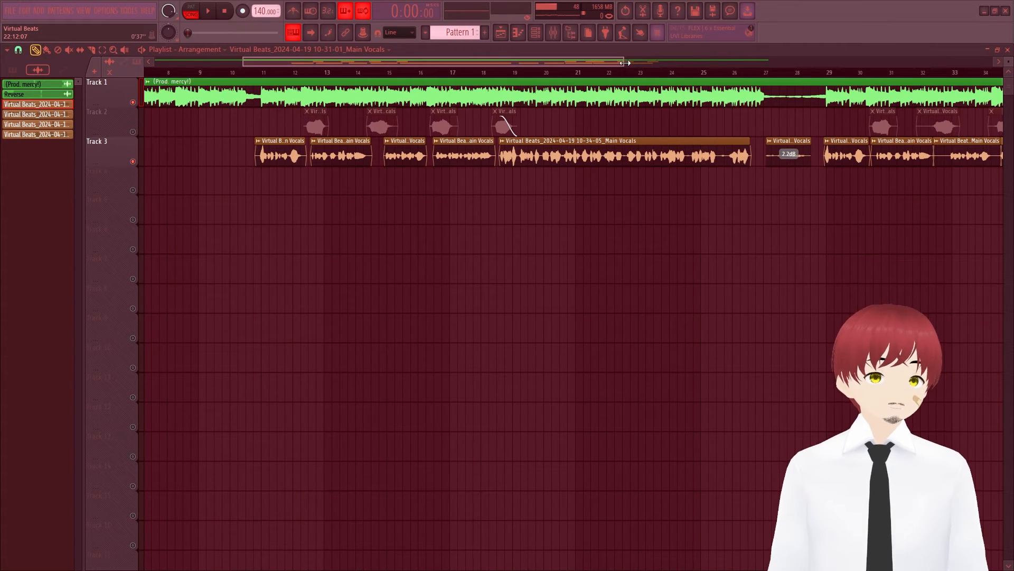
{"action": "left_click_drag", "start_coordinate": [627, 66], "coordinate": [417, 64]}
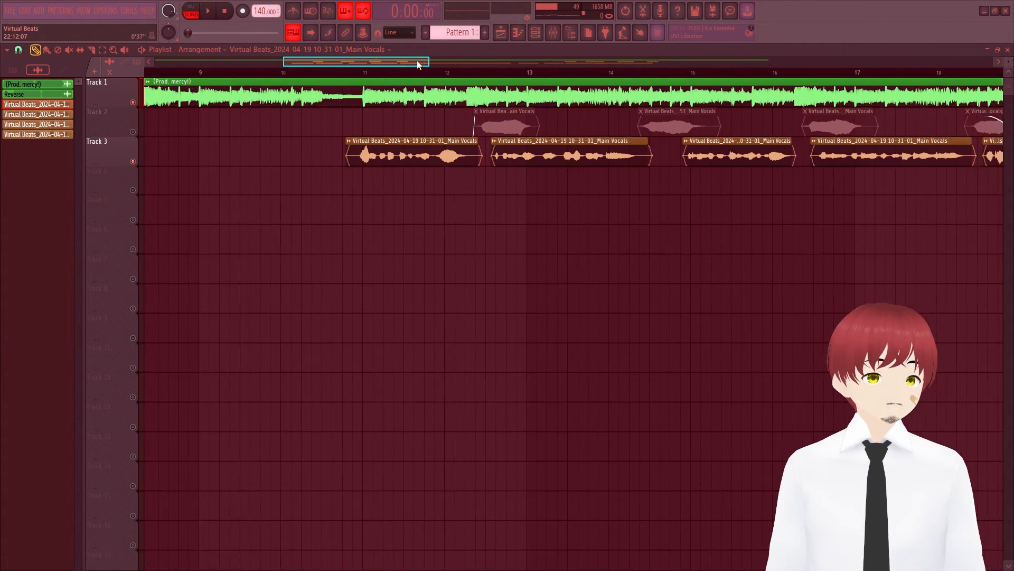
{"action": "left_click", "coordinate": [132, 131]}
{"action": "left_click", "coordinate": [132, 161]}
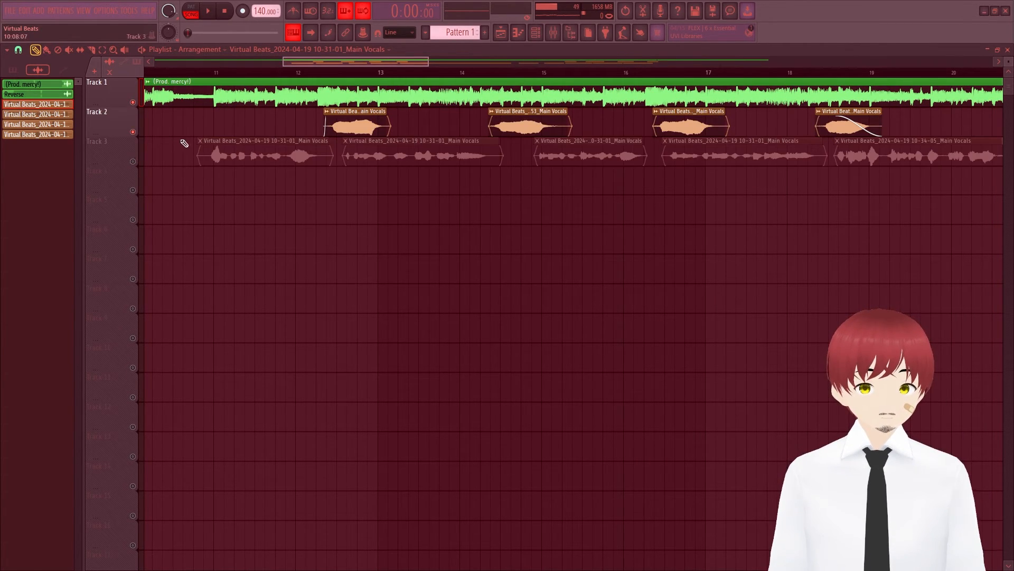
Select the Adlibs track in the mixer, examine its Little AlterBoy pitch, formant and mix settings, and close the plugin
{"action": "left_click", "coordinate": [554, 33]}
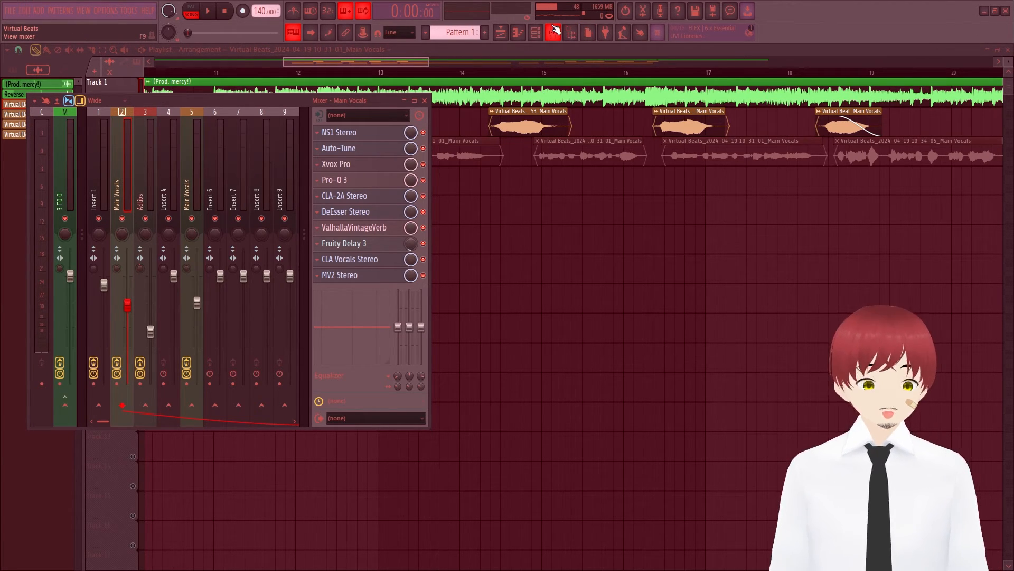
{"action": "left_click", "coordinate": [148, 153]}
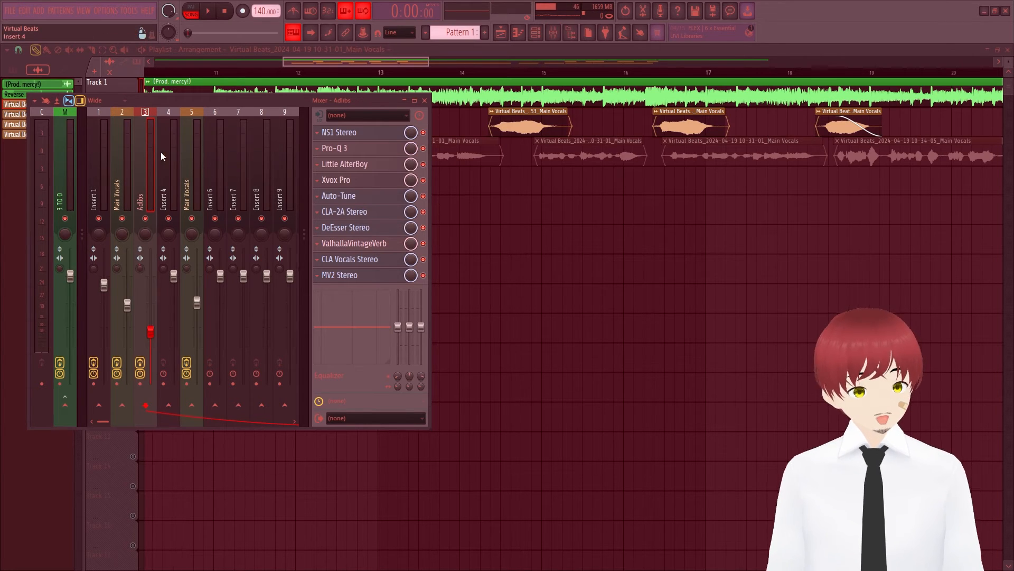
{"action": "left_click", "coordinate": [332, 167]}
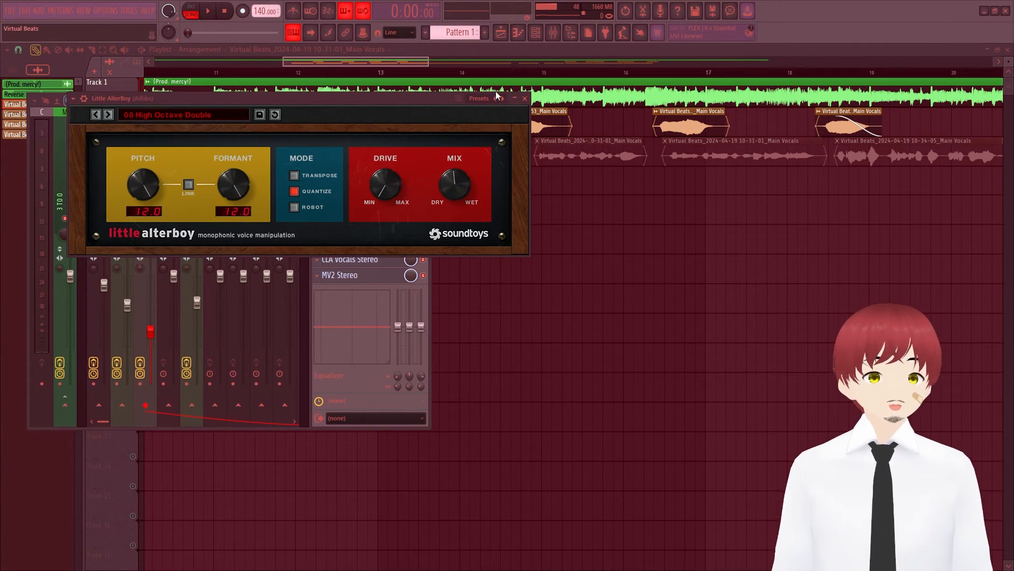
{"action": "left_click", "coordinate": [525, 98]}
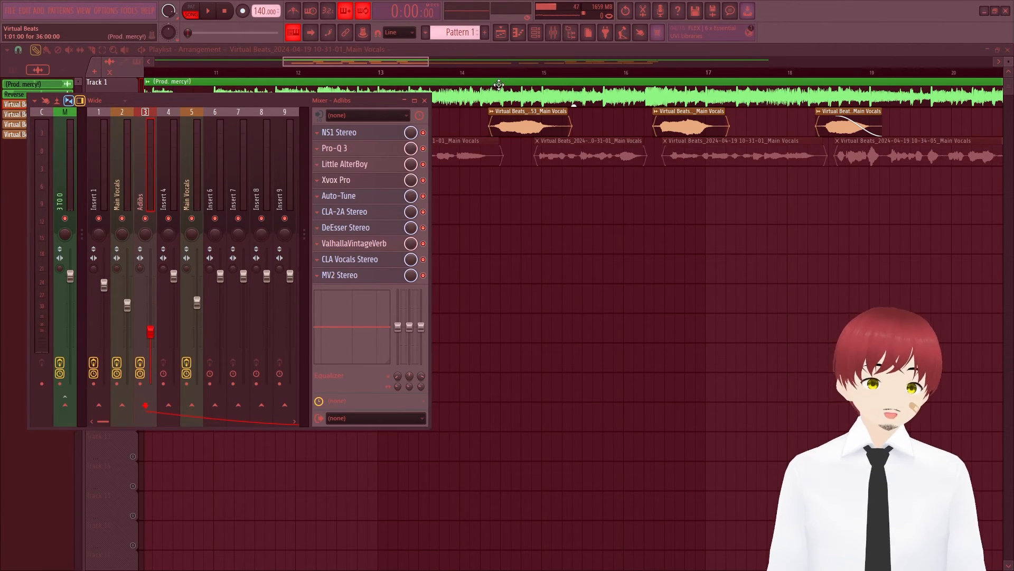
Place the playhead just before the first adlib clip on Track 2, at about bar 12
{"action": "key", "text": "F9"}
{"action": "left_click", "coordinate": [326, 73]}
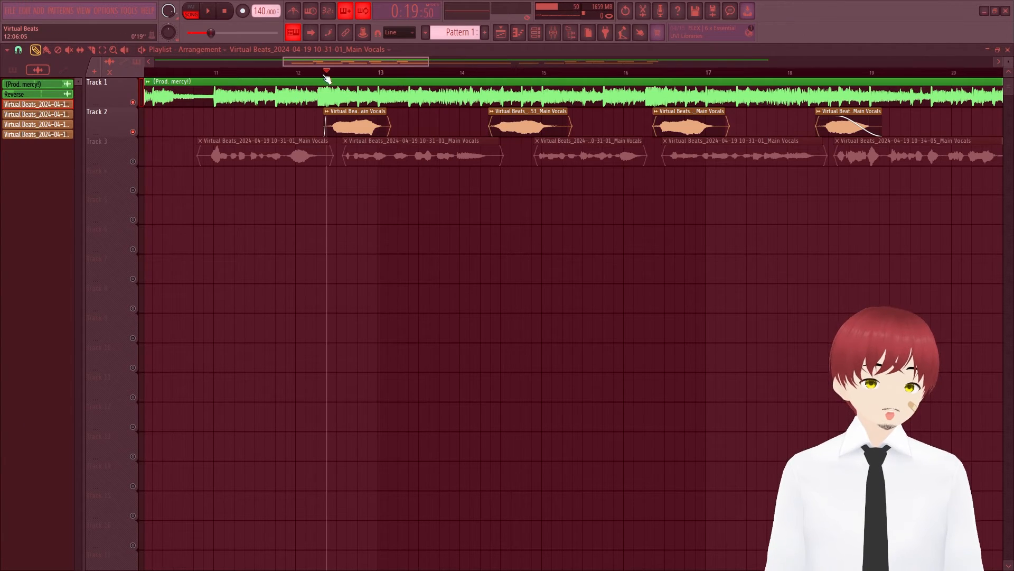
{"action": "left_click", "coordinate": [296, 68]}
Compare the effects chains of the Main Vocals and Adlibs mixer tracks
{"action": "key", "text": "F9"}
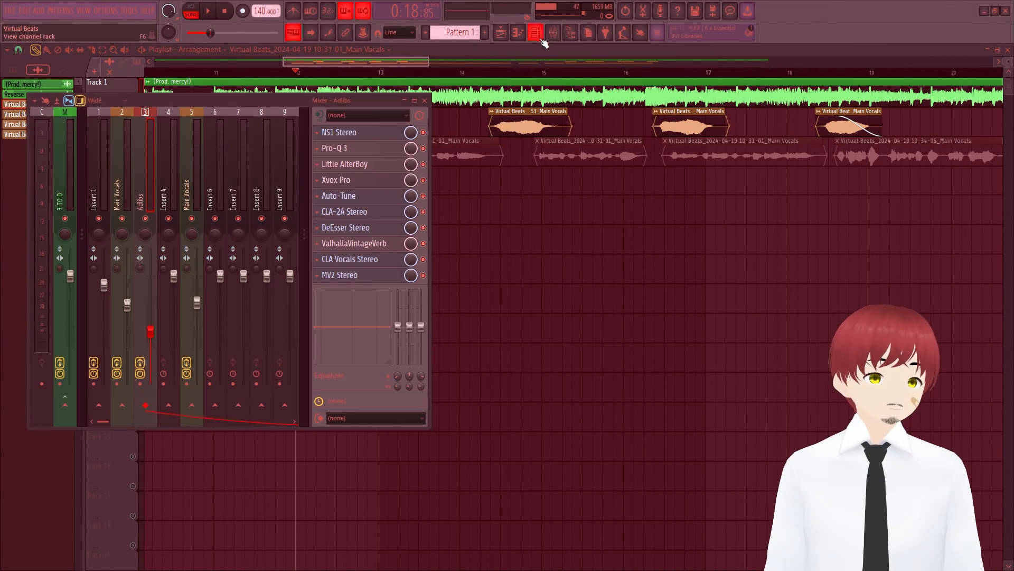
{"action": "left_click", "coordinate": [129, 168]}
{"action": "left_click", "coordinate": [144, 173]}
{"action": "left_click", "coordinate": [120, 176]}
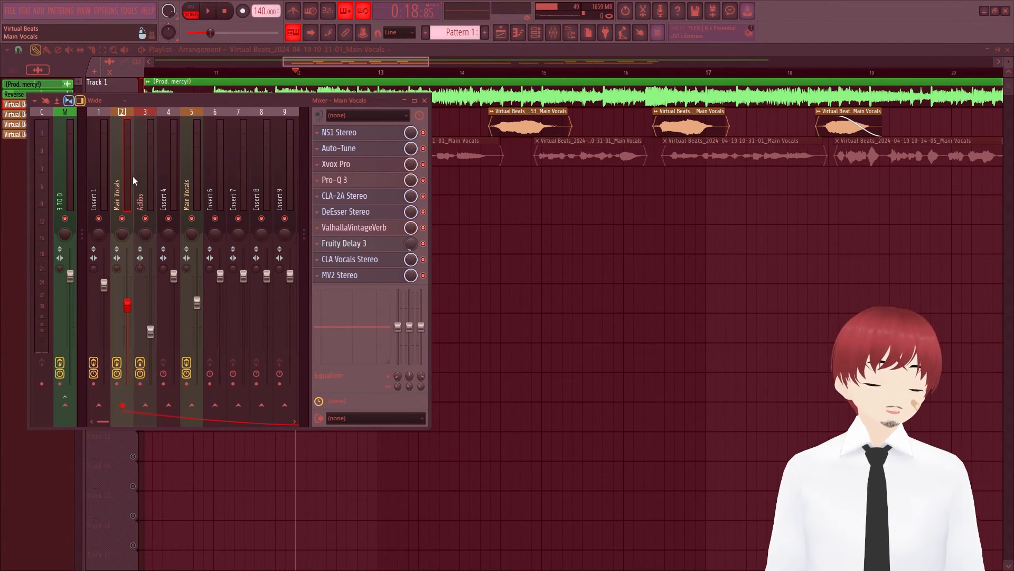
{"action": "left_click", "coordinate": [139, 176]}
{"action": "left_click", "coordinate": [106, 176]}
{"action": "left_click", "coordinate": [121, 179]}
{"action": "left_click", "coordinate": [107, 180]}
{"action": "left_click", "coordinate": [124, 182]}
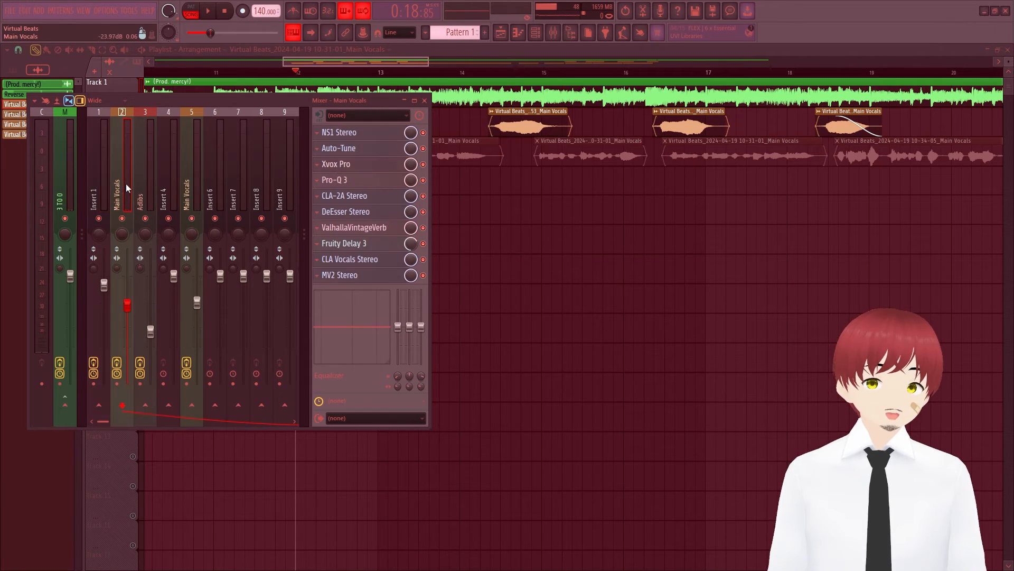
{"action": "left_click", "coordinate": [142, 183]}
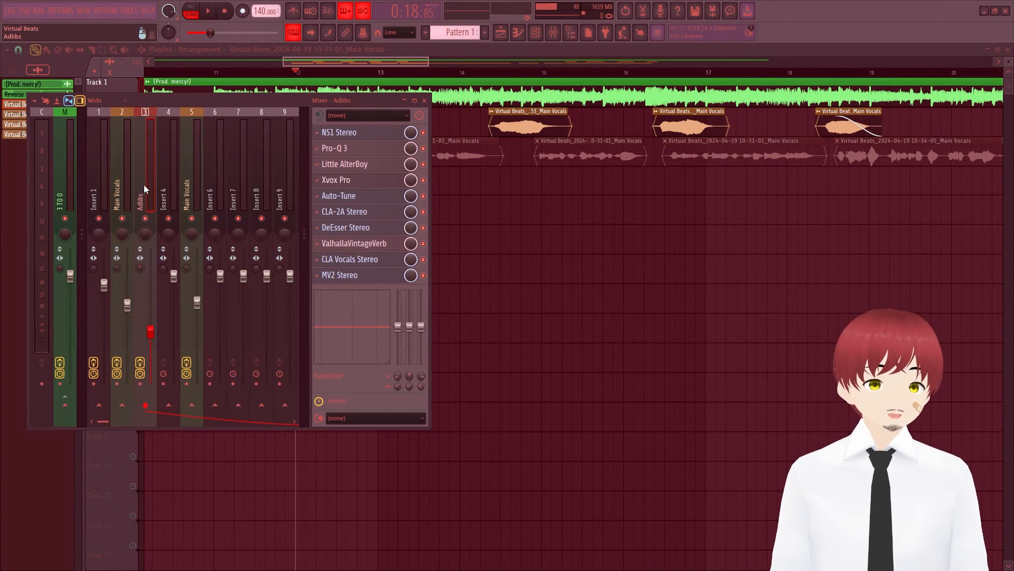
{"action": "left_click", "coordinate": [120, 192]}
{"action": "left_click", "coordinate": [136, 191]}
{"action": "left_click", "coordinate": [126, 192]}
{"action": "left_click", "coordinate": [134, 192]}
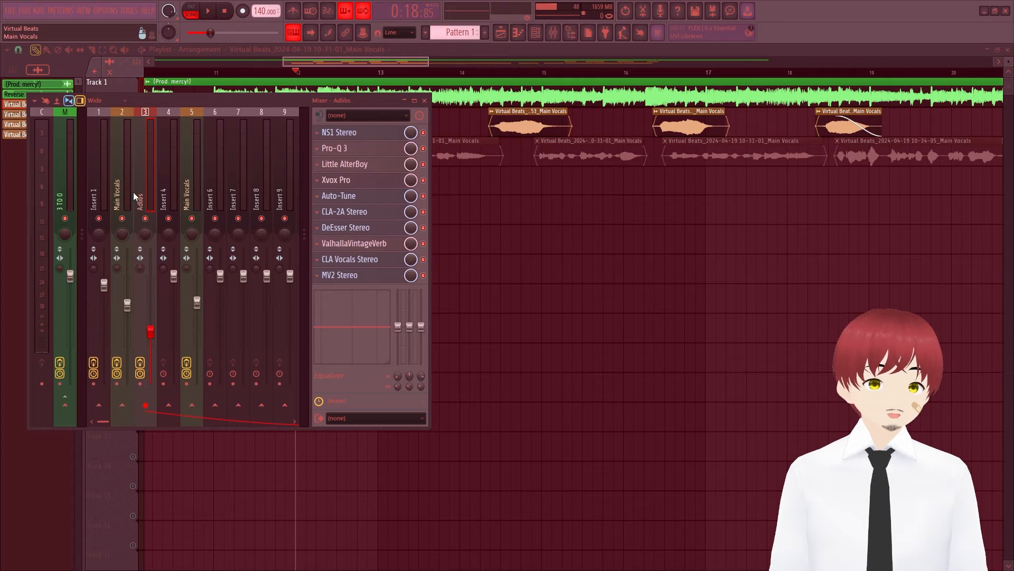
{"action": "left_click", "coordinate": [117, 193]}
{"action": "left_click", "coordinate": [144, 195]}
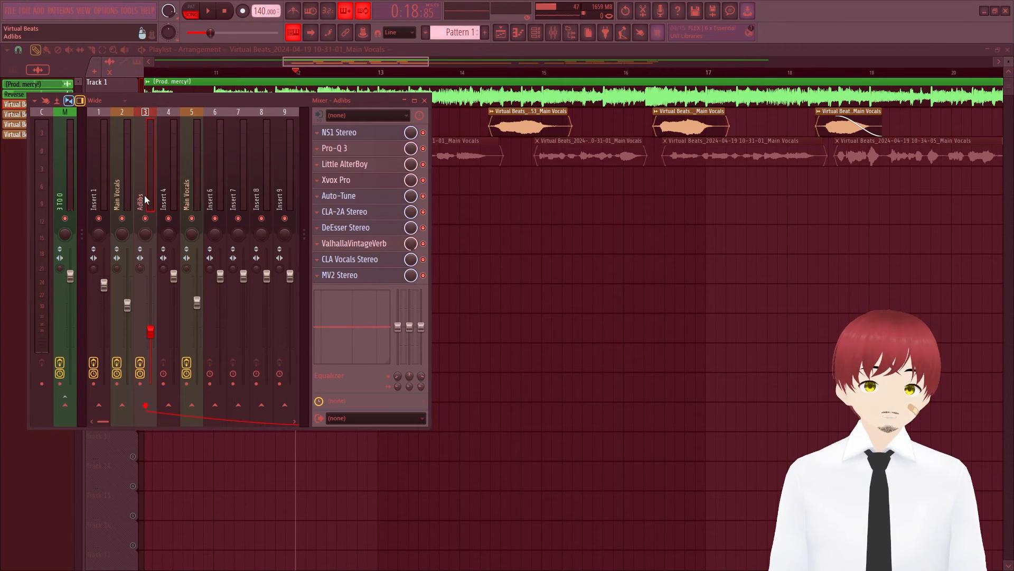
{"action": "left_click", "coordinate": [116, 190]}
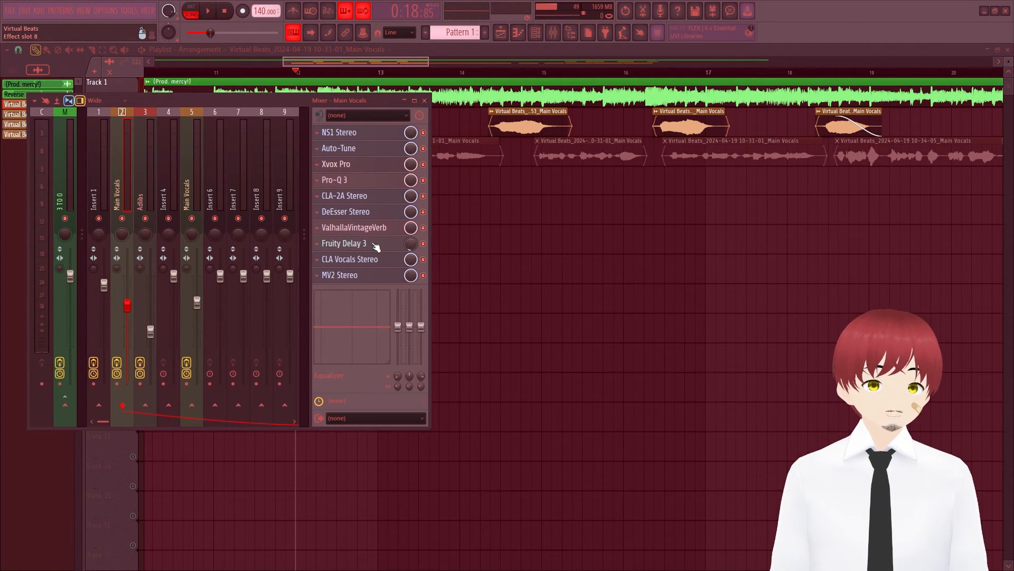
{"action": "left_click", "coordinate": [141, 180]}
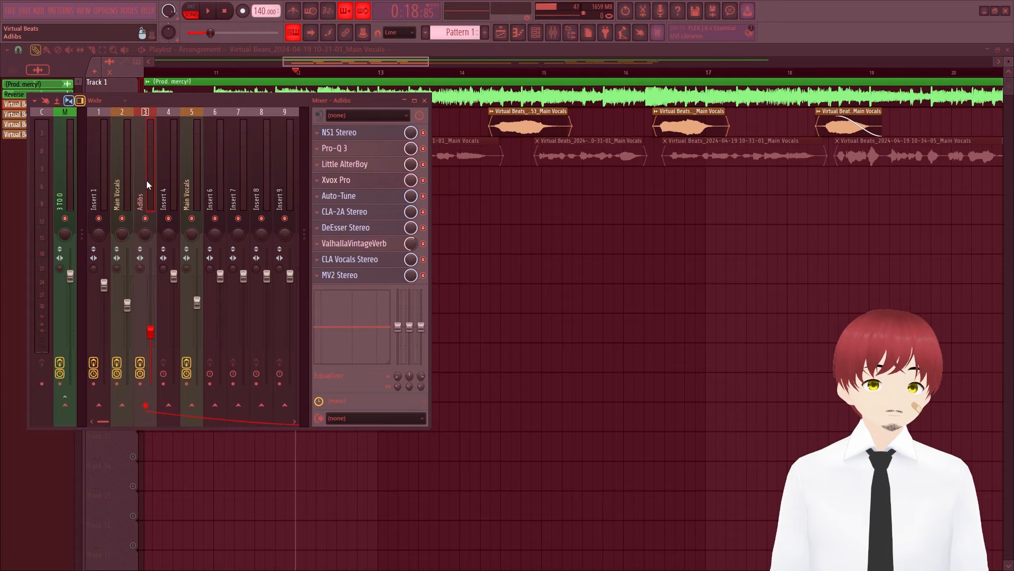
Examine Little AlterBoy again and the Pitch fader of CLA Vocals on the Adlibs track, closing both plugins
{"action": "left_click", "coordinate": [344, 164]}
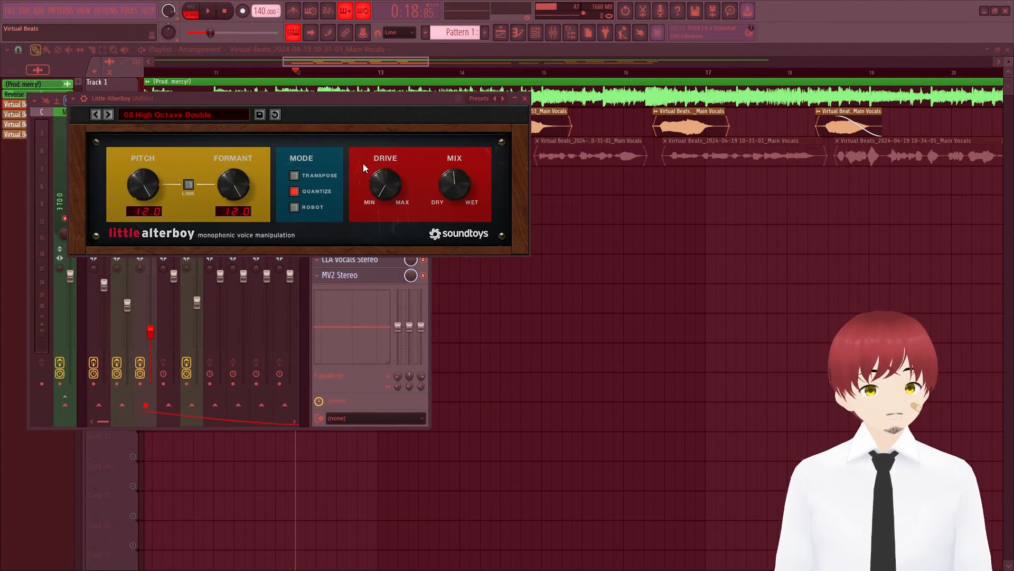
{"action": "left_click", "coordinate": [525, 99]}
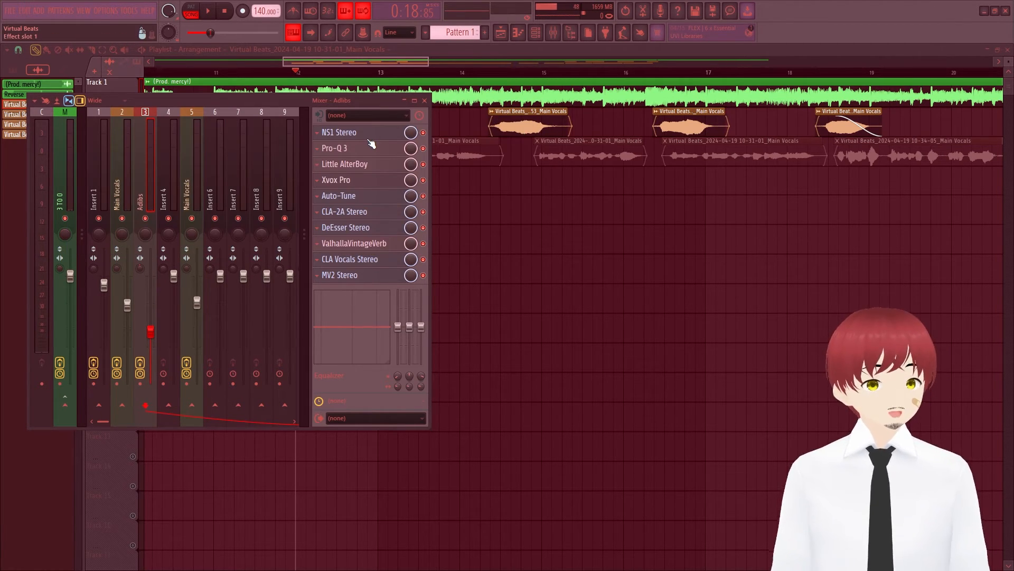
{"action": "left_click", "coordinate": [372, 260]}
{"action": "left_click_drag", "start_coordinate": [413, 86], "coordinate": [315, 46]}
{"action": "left_click", "coordinate": [353, 173]}
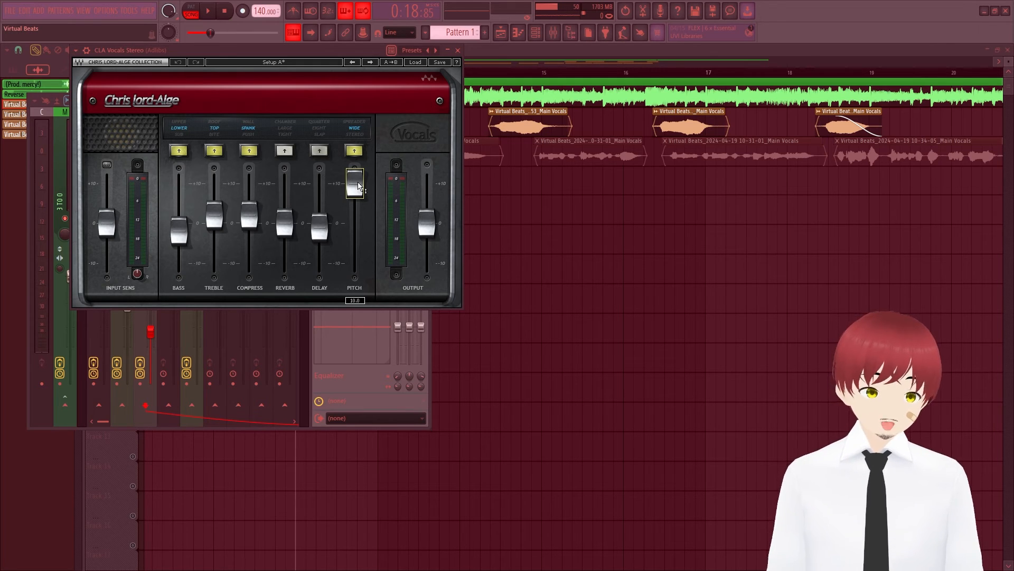
{"action": "left_click", "coordinate": [458, 51]}
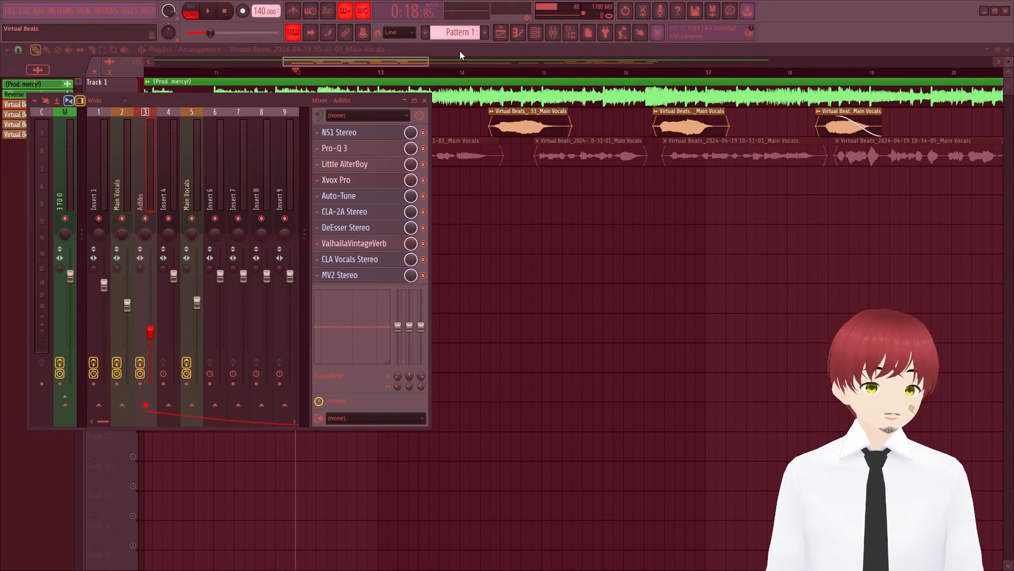
Play the adlibs with the CLA Vocals Pitch fader lowered to -0.3, and restore it to 10 for comparison
{"action": "left_click", "coordinate": [423, 259]}
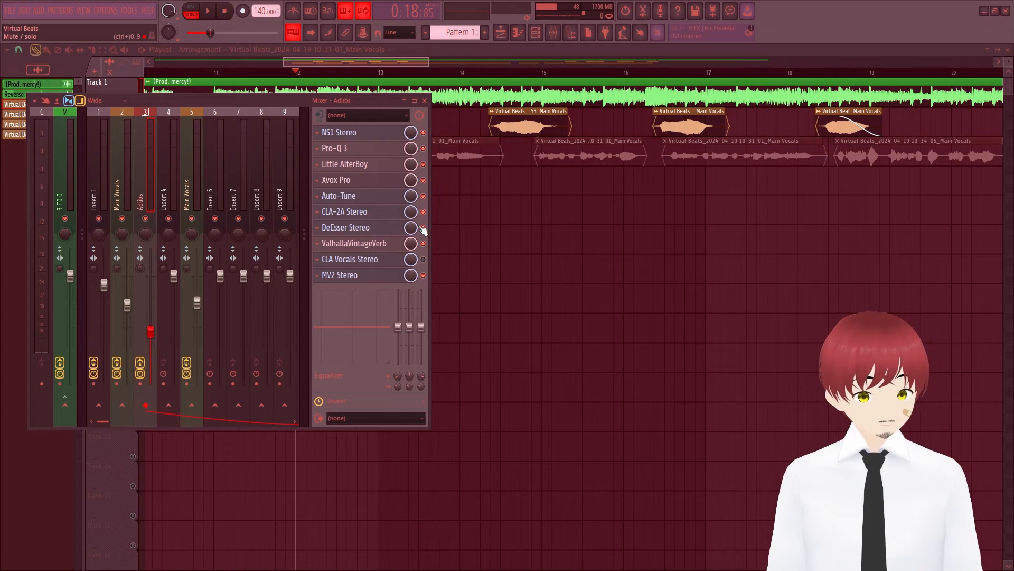
{"action": "left_click", "coordinate": [423, 260]}
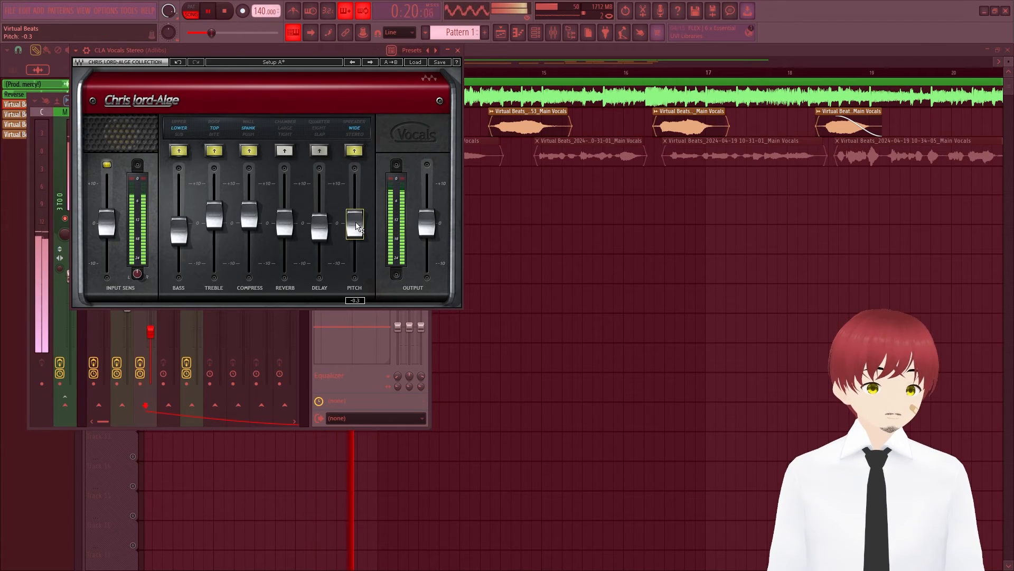
{"action": "key", "text": "space"}
{"action": "double_click", "coordinate": [356, 228]}
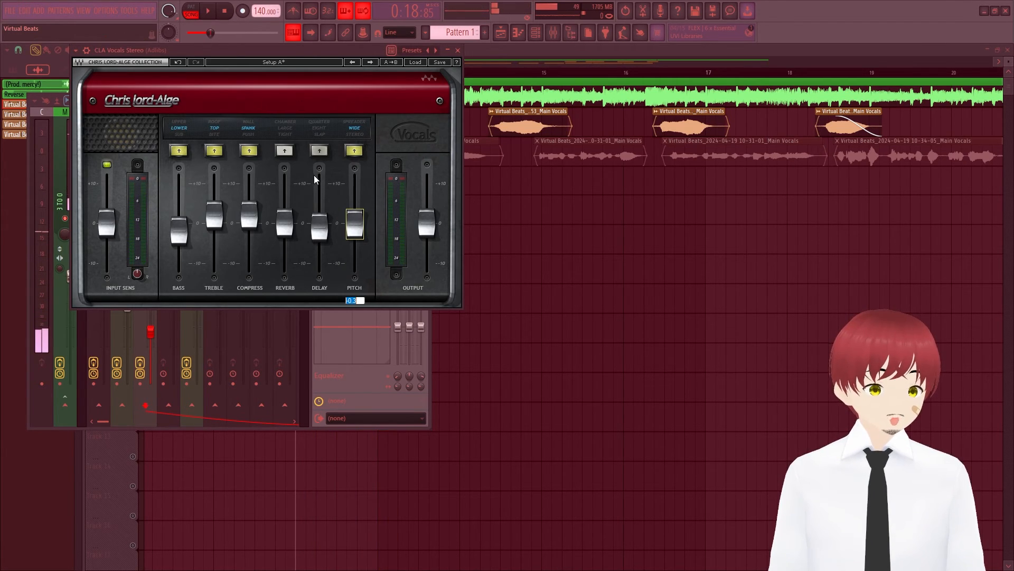
{"action": "left_click", "coordinate": [362, 246]}
{"action": "left_click_drag", "start_coordinate": [357, 215], "coordinate": [356, 176]}
{"action": "key", "text": "space"}
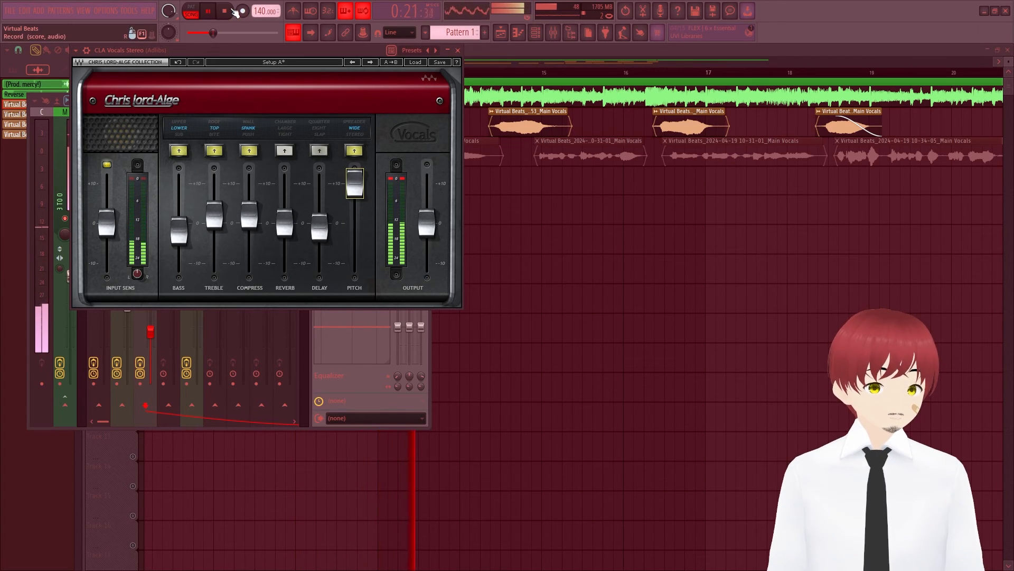
{"action": "key", "text": "space"}
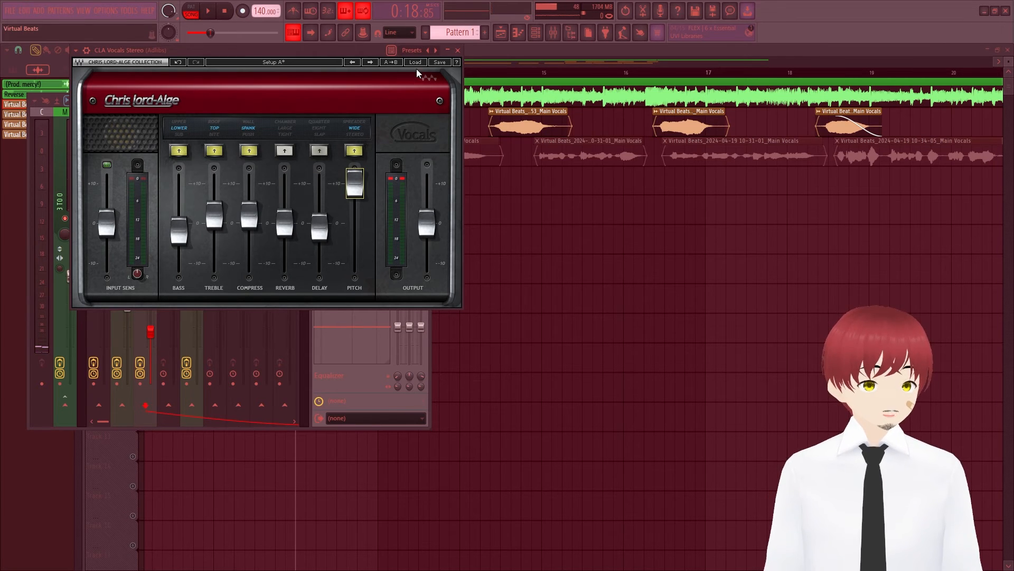
{"action": "left_click", "coordinate": [458, 51]}
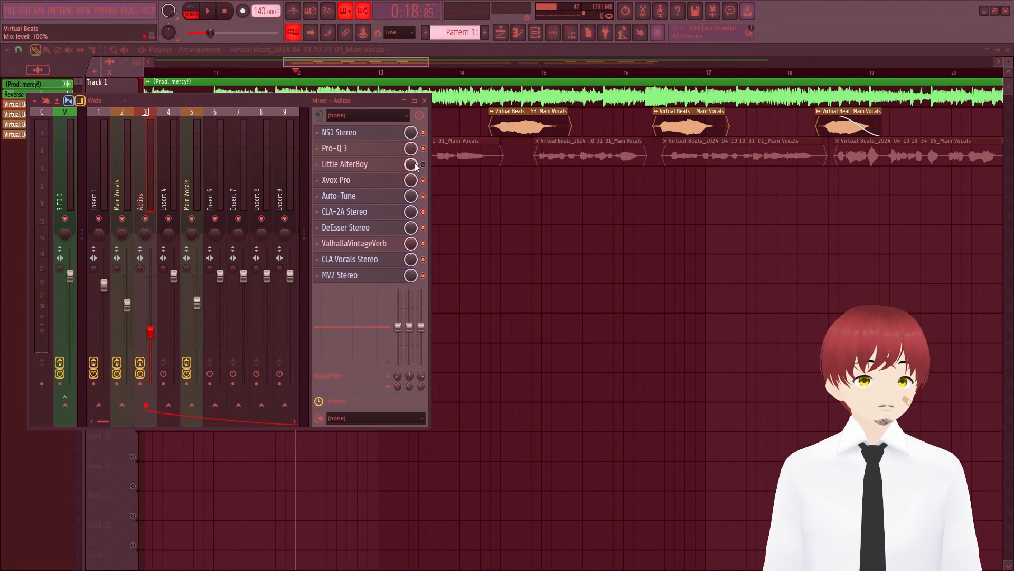
Examine Little AlterBoy's High Octave Double preset on the Adlibs track, close it, and play the adlibs over the beat
{"action": "left_click", "coordinate": [389, 164]}
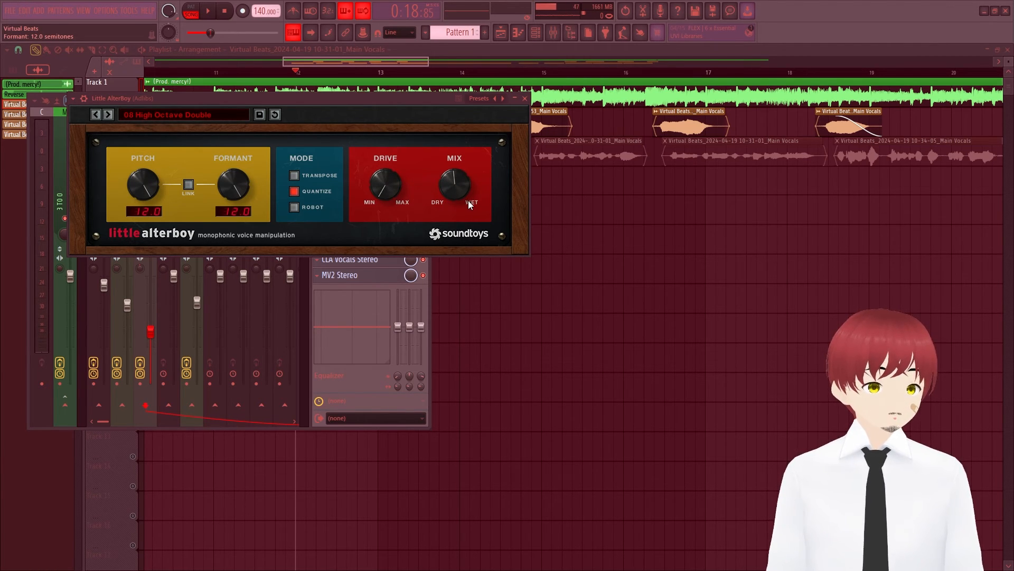
{"action": "left_click", "coordinate": [526, 98]}
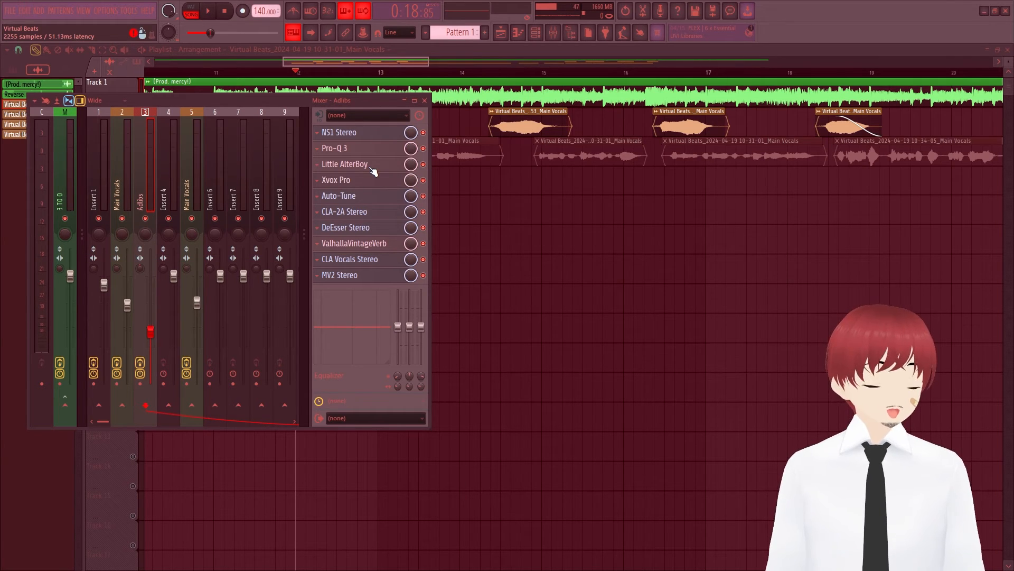
{"action": "key", "text": "space"}
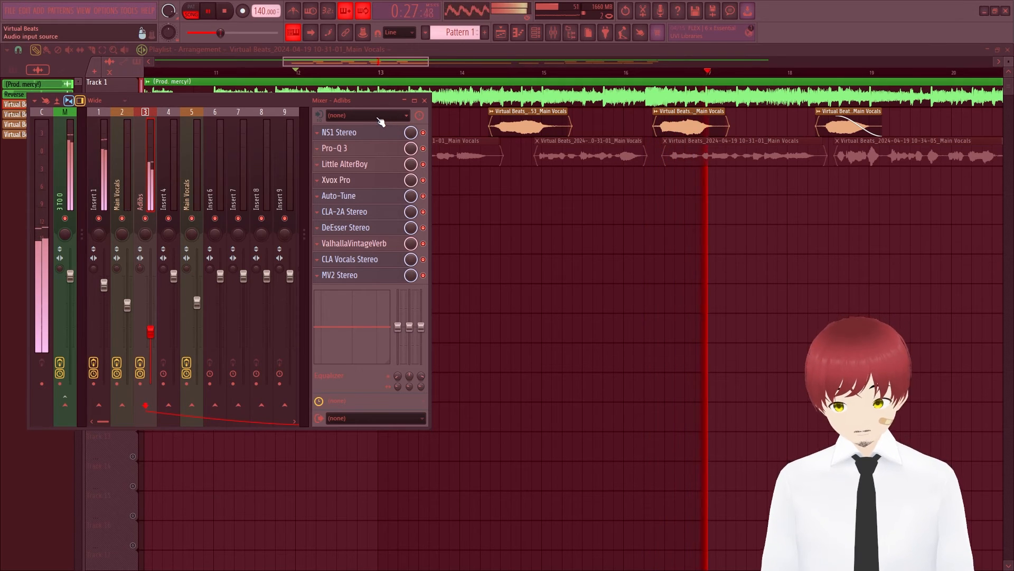
{"action": "key", "text": "space"}
Unmute the main vocals on Track 3 and play them together with the adlibs and the beat
{"action": "left_click", "coordinate": [229, 72]}
{"action": "left_click", "coordinate": [132, 153]}
{"action": "key", "text": "space"}
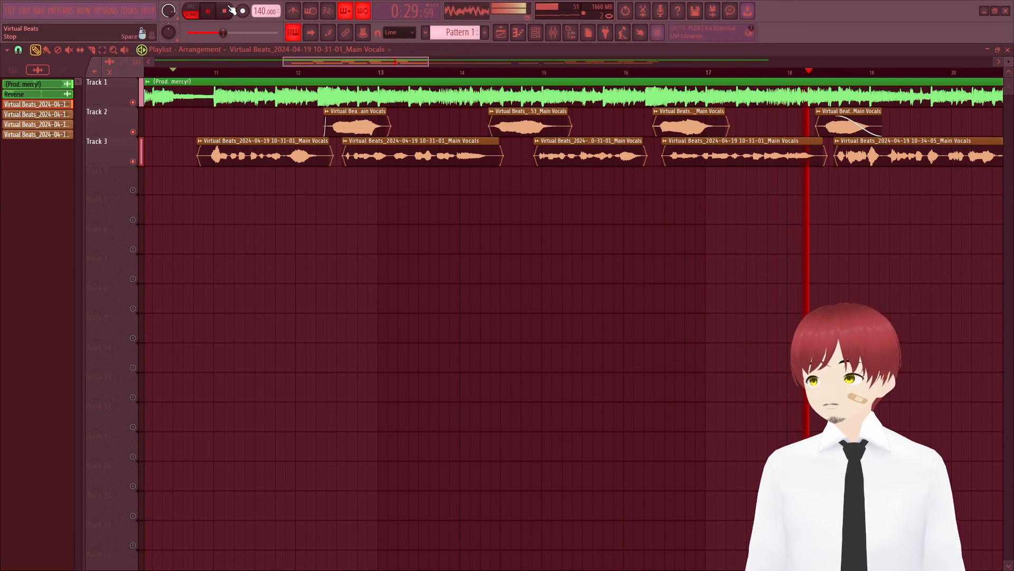
{"action": "key", "text": "space"}
Place the playhead just before the long main vocals clip on Track 3, past bar 18, and show the arrangement through its end
{"action": "scroll", "coordinate": [576, 96], "scroll_direction": "right", "scroll_amount": 5}
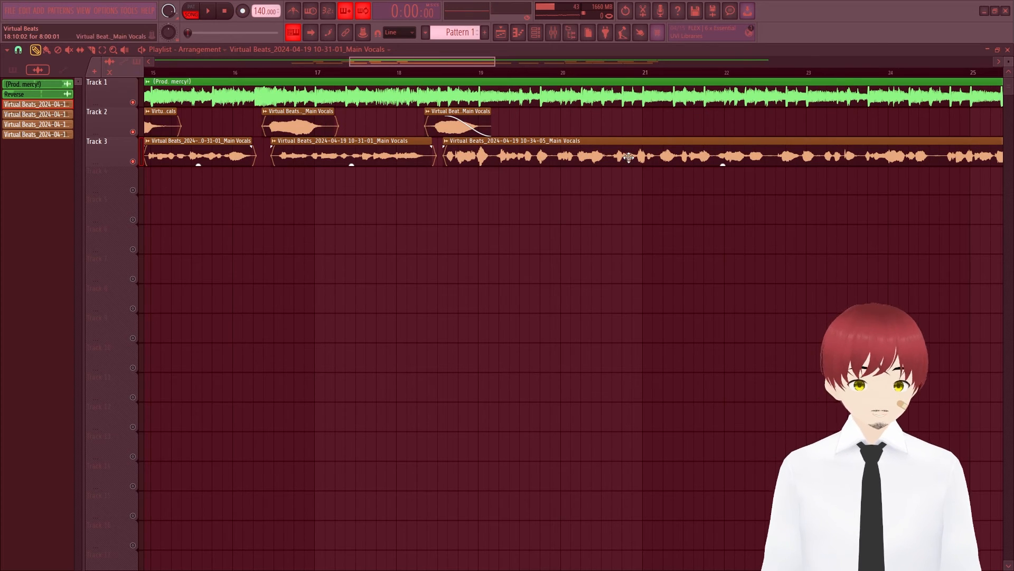
{"action": "left_click", "coordinate": [439, 76]}
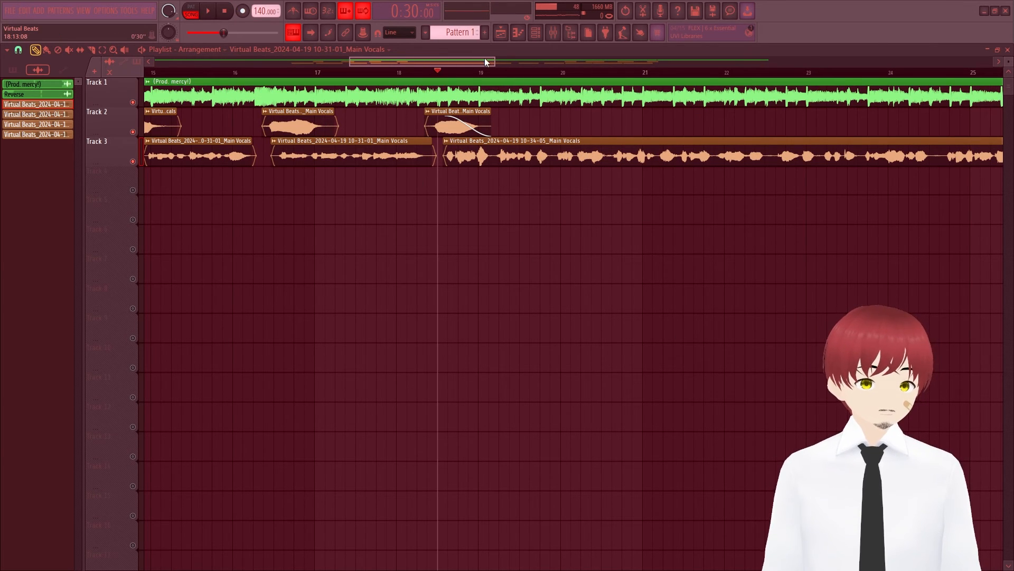
{"action": "left_click_drag", "start_coordinate": [494, 60], "coordinate": [983, 60]}
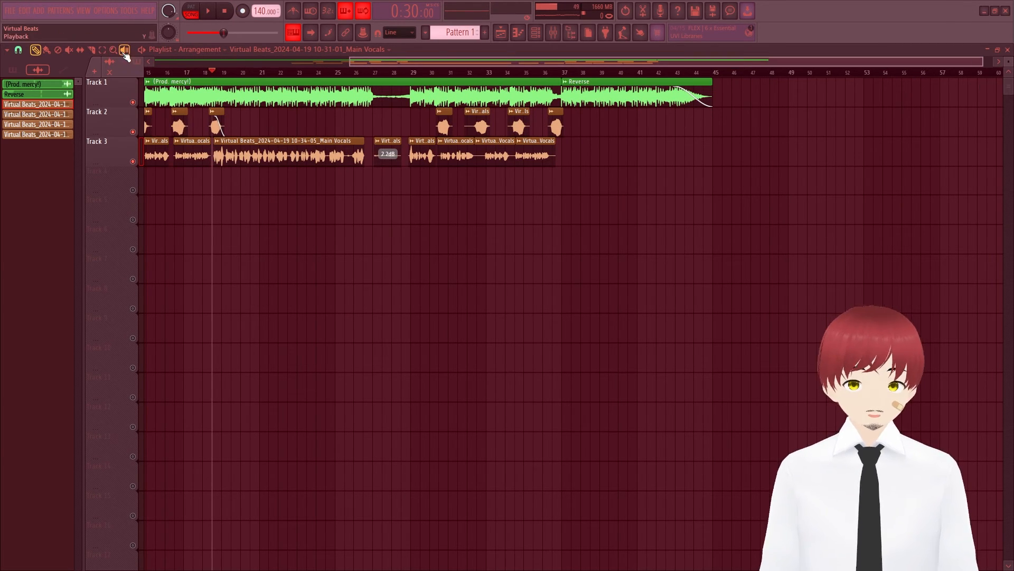
Move the long main vocals clip just past bar 18 from Track 3 down to the same position on Track 4
{"action": "left_click_drag", "start_coordinate": [307, 222], "coordinate": [314, 127]}
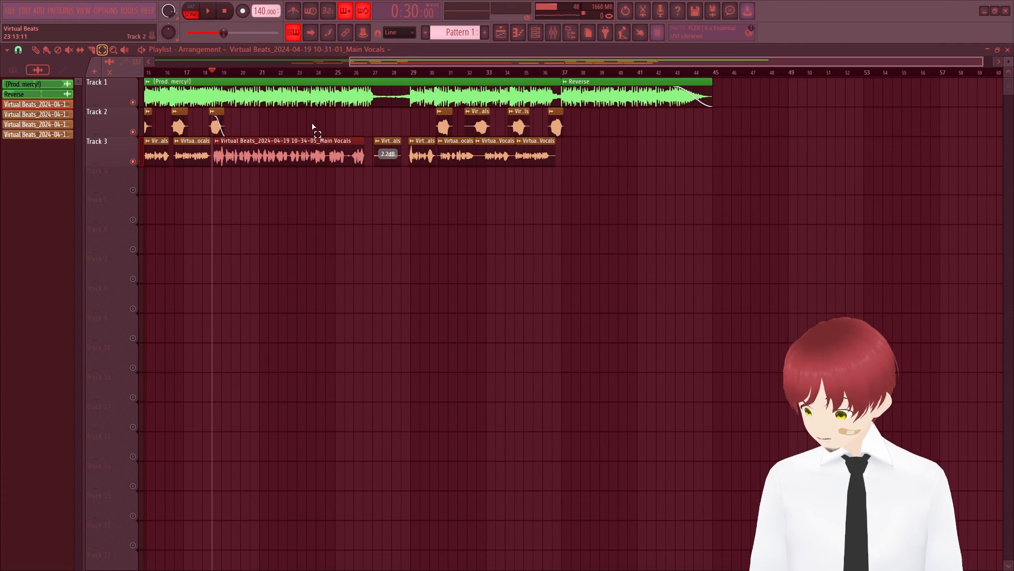
{"action": "key", "text": "shift+Down"}
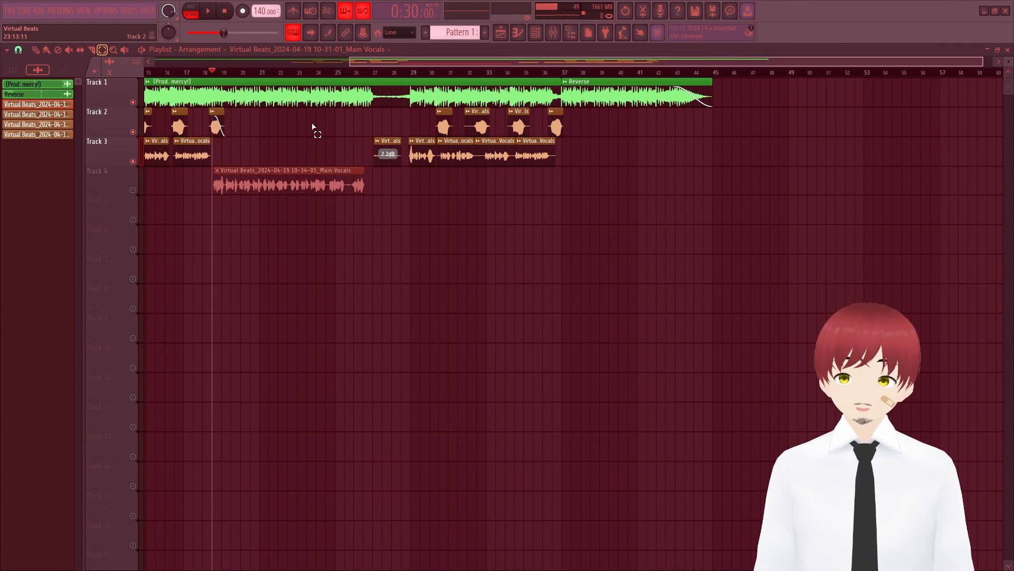
{"action": "left_click", "coordinate": [134, 190]}
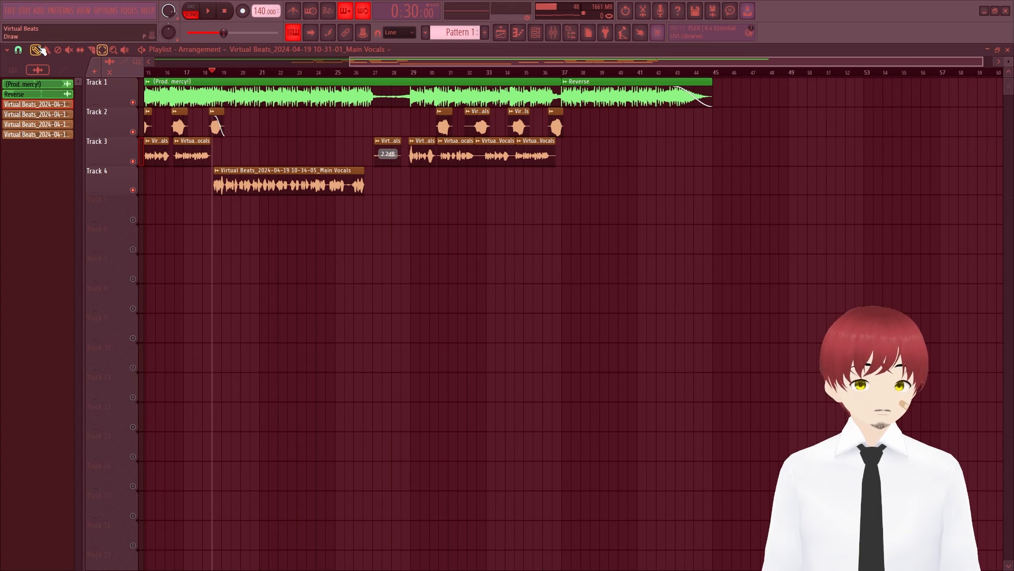
Mute the adlibs on Track 2 and play the beat from bar 17 into the long vocals clip on Track 4
{"action": "left_click", "coordinate": [184, 71]}
{"action": "left_click", "coordinate": [137, 130]}
{"action": "key", "text": "space"}
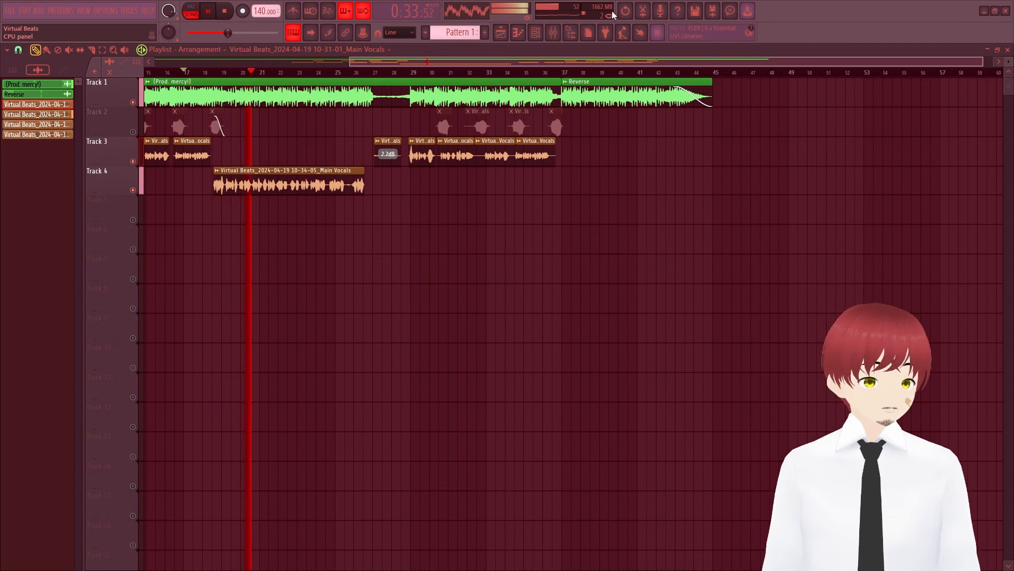
{"action": "key", "text": "space"}
Compare the effects chains of the two Main Vocals inserts, and place NS1 Stereo ahead of Auto-Tune on insert 5
{"action": "left_click", "coordinate": [555, 34]}
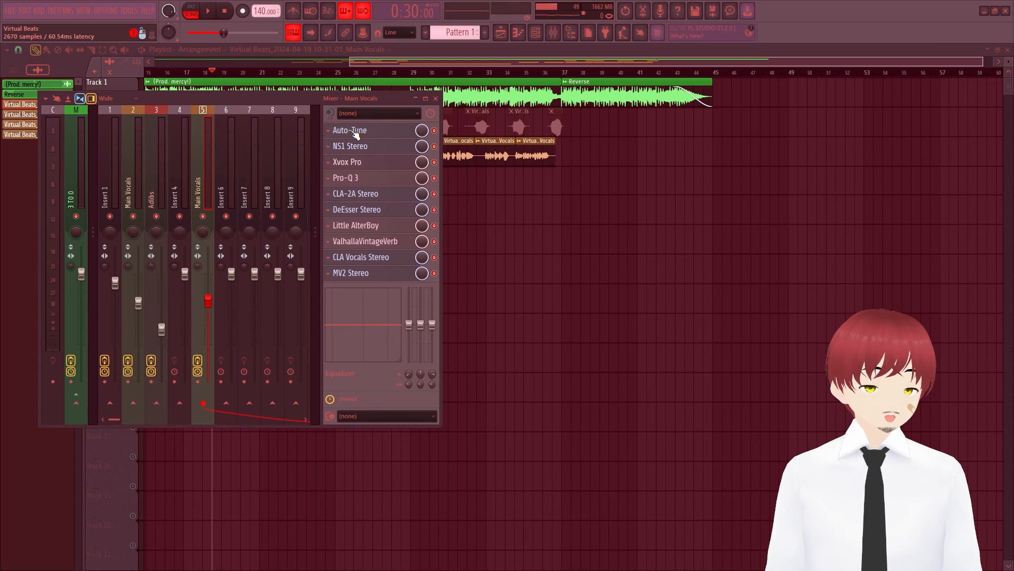
{"action": "left_click", "coordinate": [136, 184]}
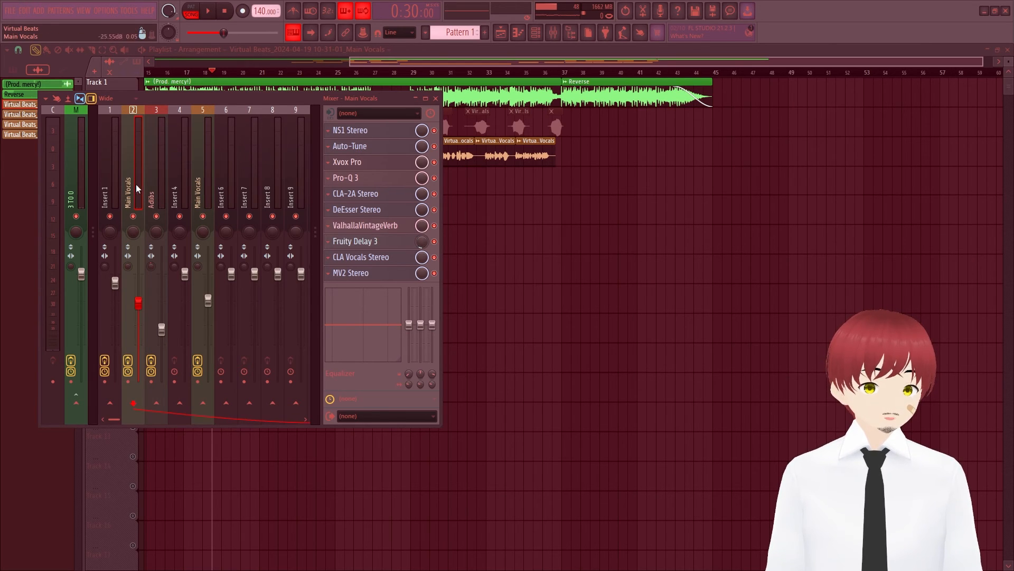
{"action": "left_click", "coordinate": [209, 179]}
{"action": "left_click", "coordinate": [136, 184]}
{"action": "left_click", "coordinate": [196, 181]}
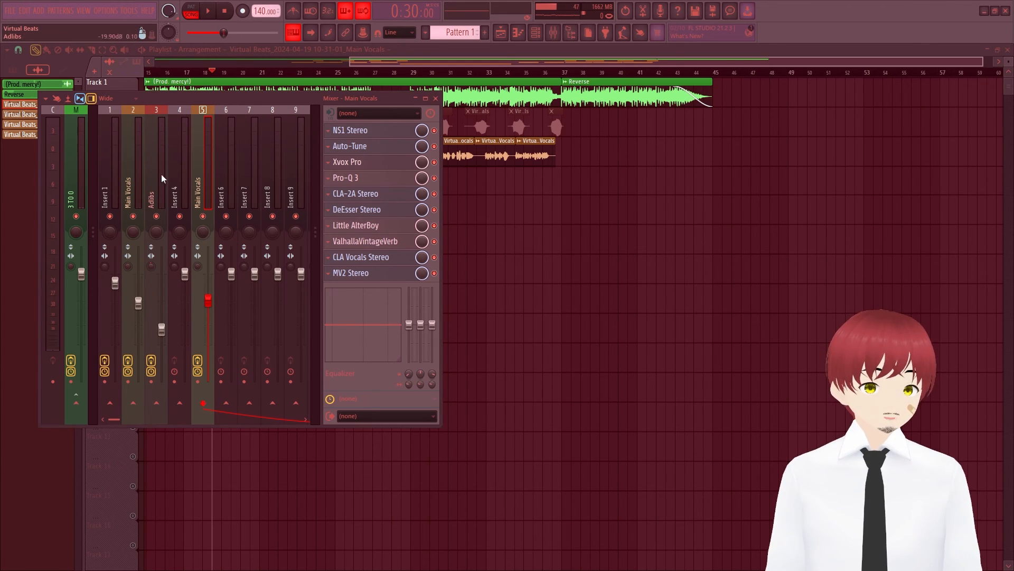
{"action": "left_click", "coordinate": [125, 184]}
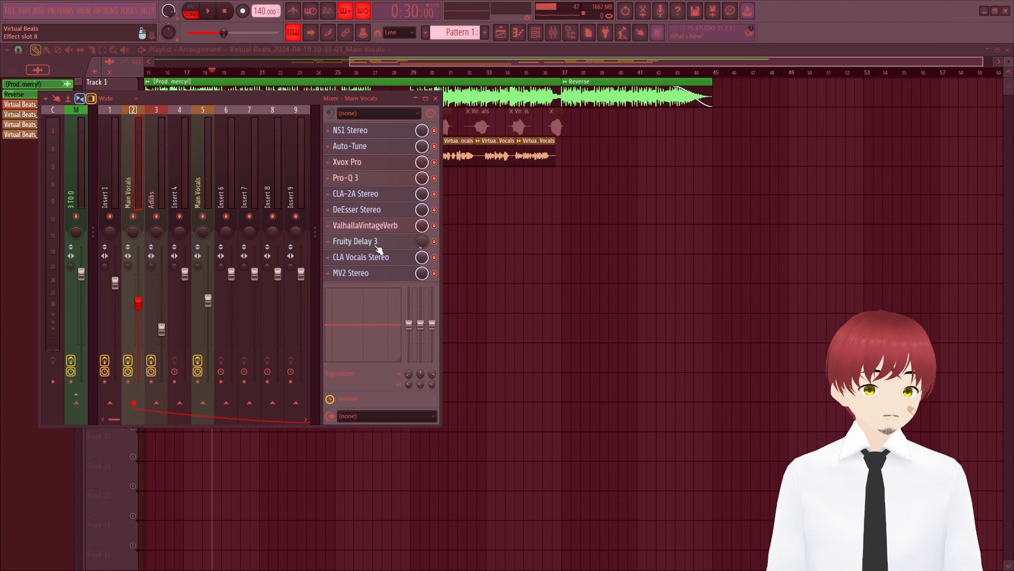
{"action": "left_click", "coordinate": [199, 184]}
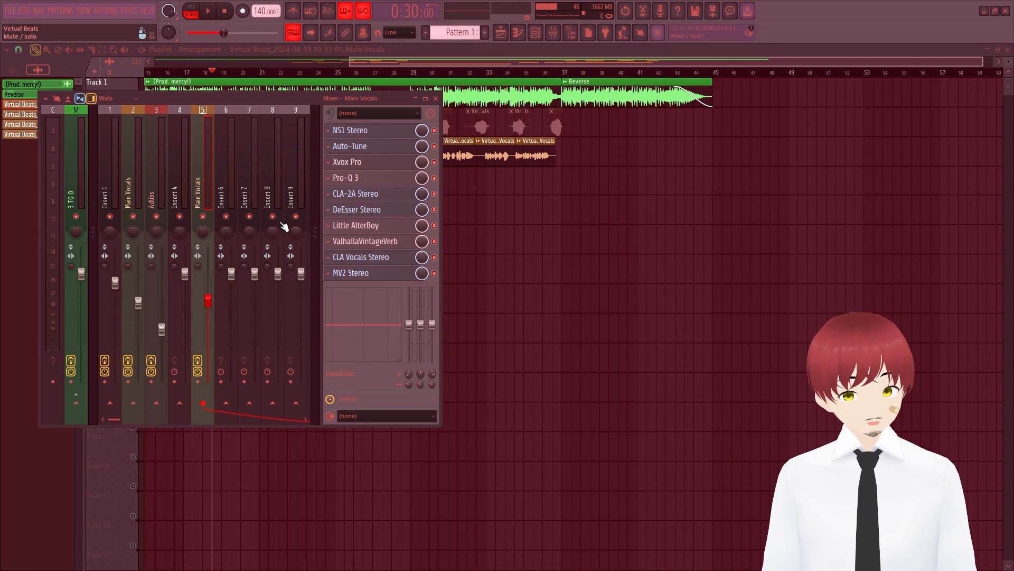
Examine Little AlterBoy's High Octave Double preset on Main Vocals insert 5, and close the plugin
{"action": "left_click", "coordinate": [361, 226]}
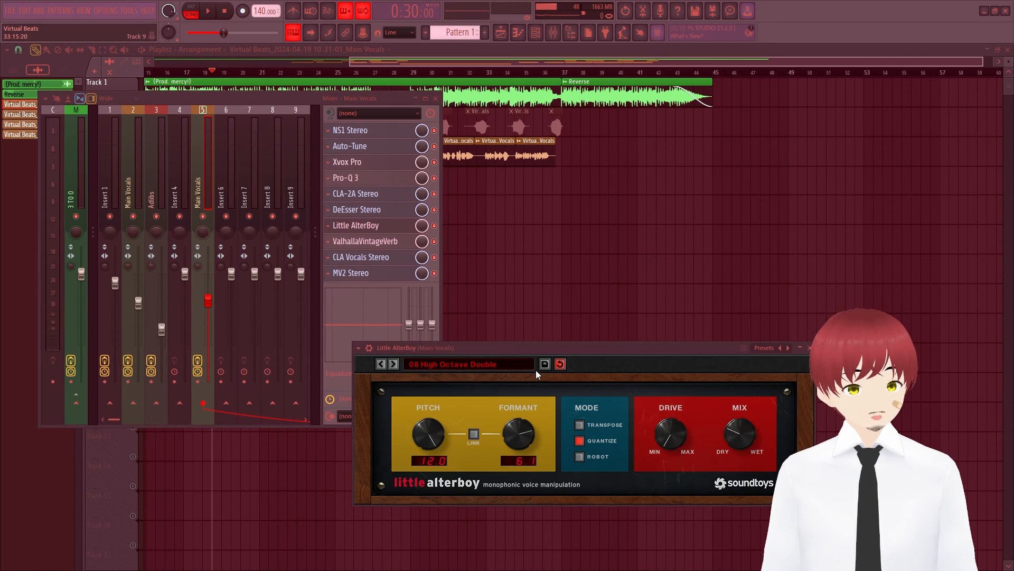
{"action": "left_click_drag", "start_coordinate": [532, 352], "coordinate": [259, 118]}
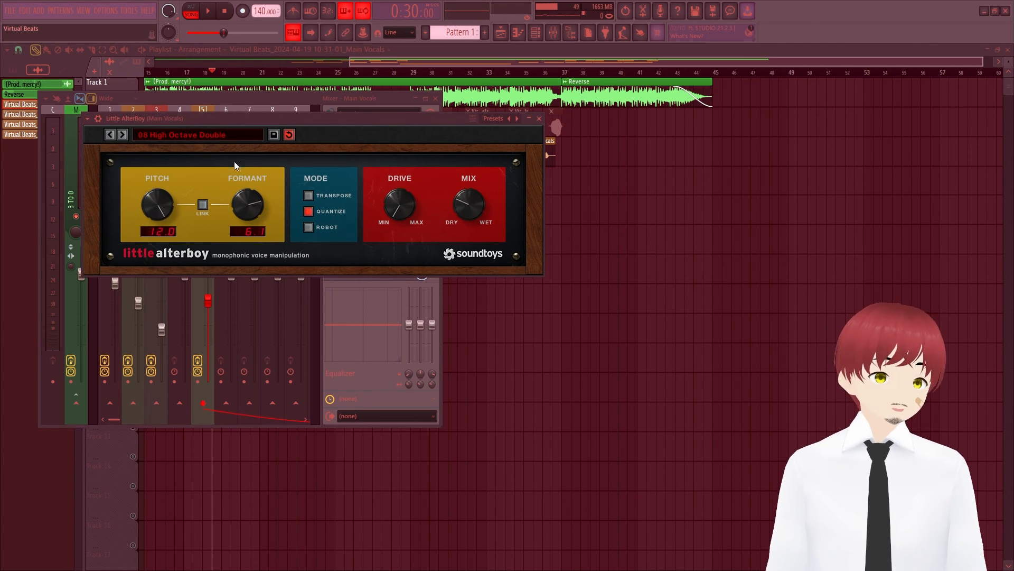
{"action": "left_click", "coordinate": [539, 119]}
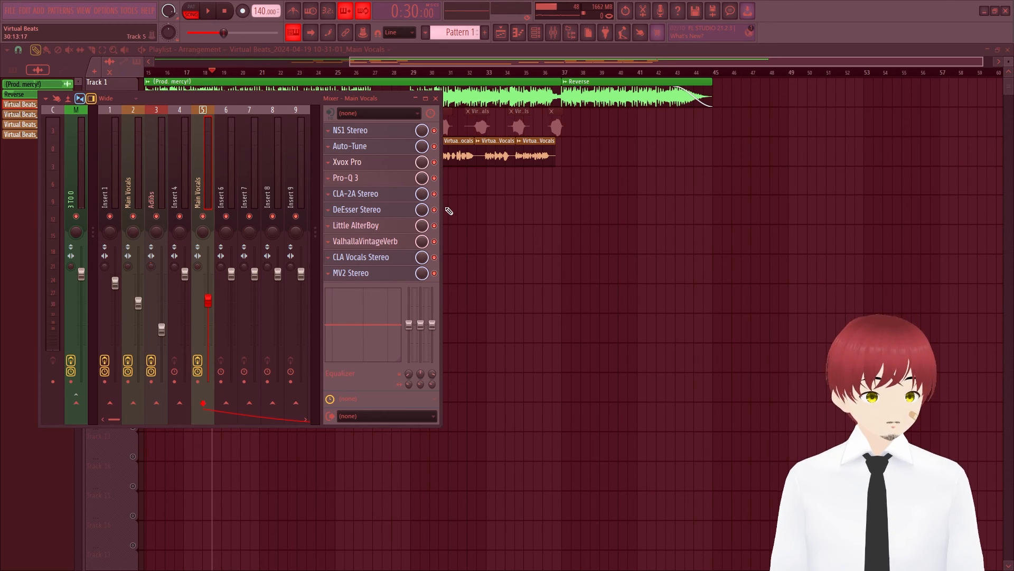
Move the mixer below the tracks and play the Track 4 vocals over the beat with Little AlterBoy bypassed for comparison
{"action": "left_click_drag", "start_coordinate": [370, 100], "coordinate": [408, 205]}
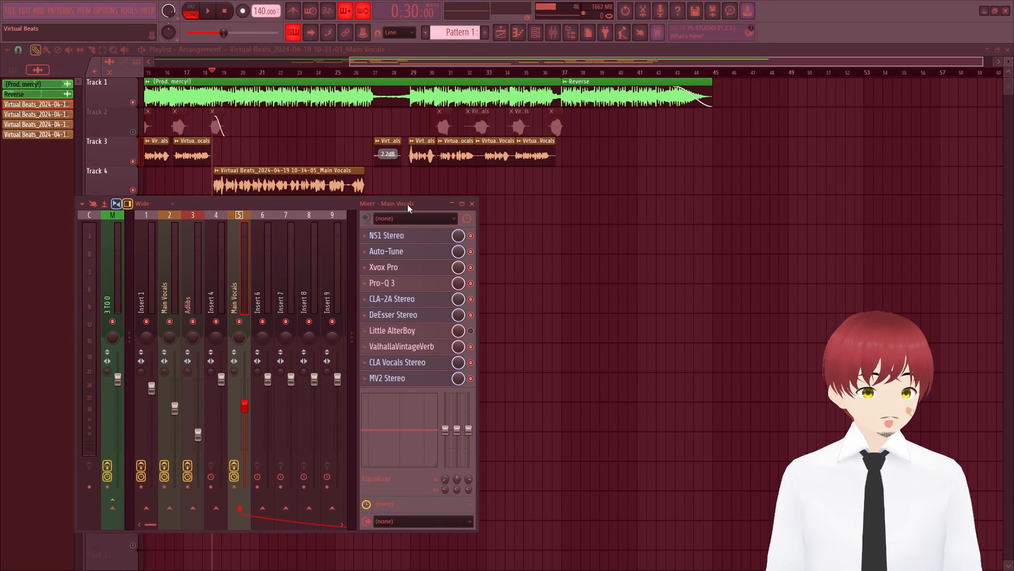
{"action": "key", "text": "space"}
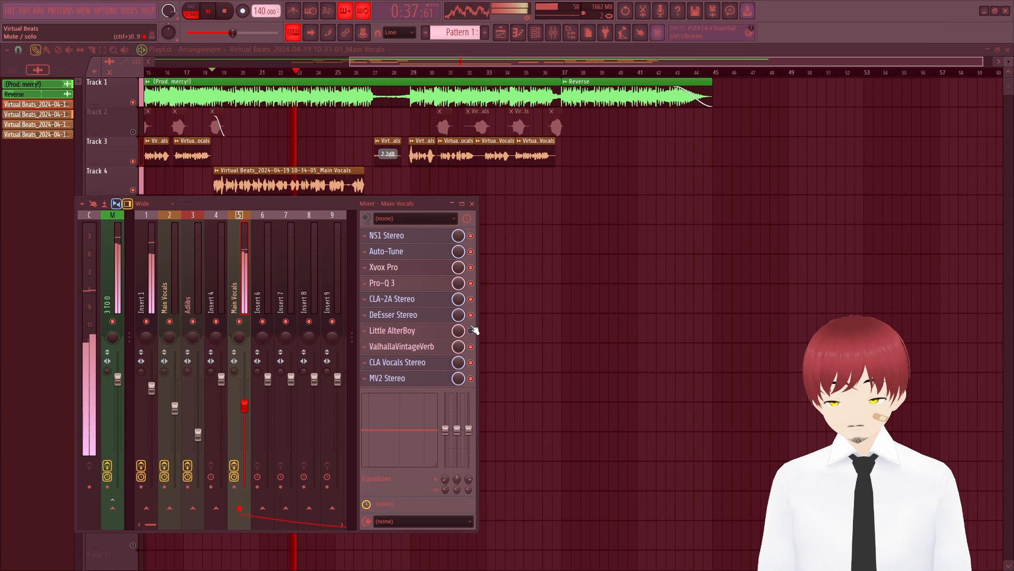
{"action": "key", "text": "space"}
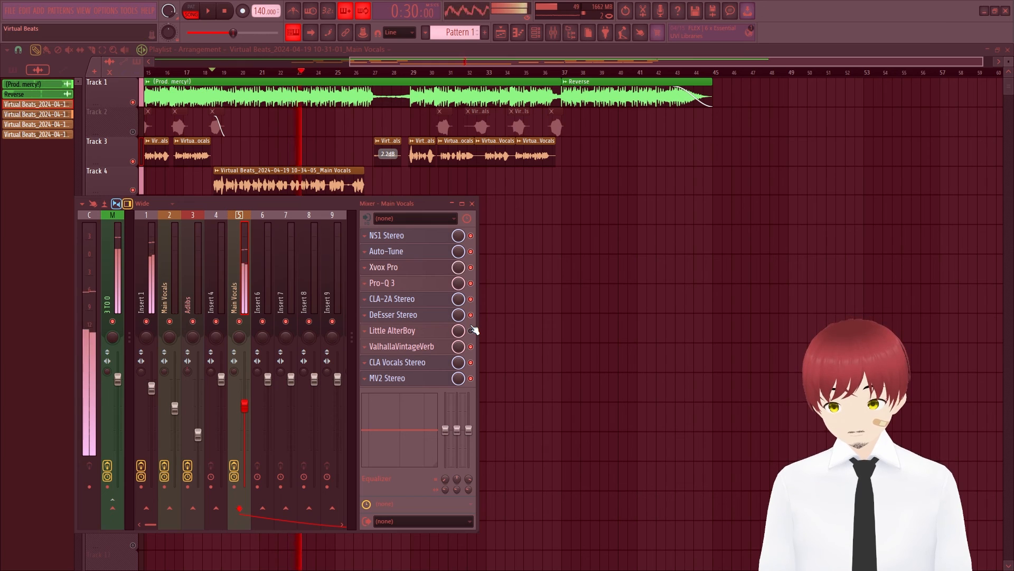
{"action": "left_click", "coordinate": [470, 330]}
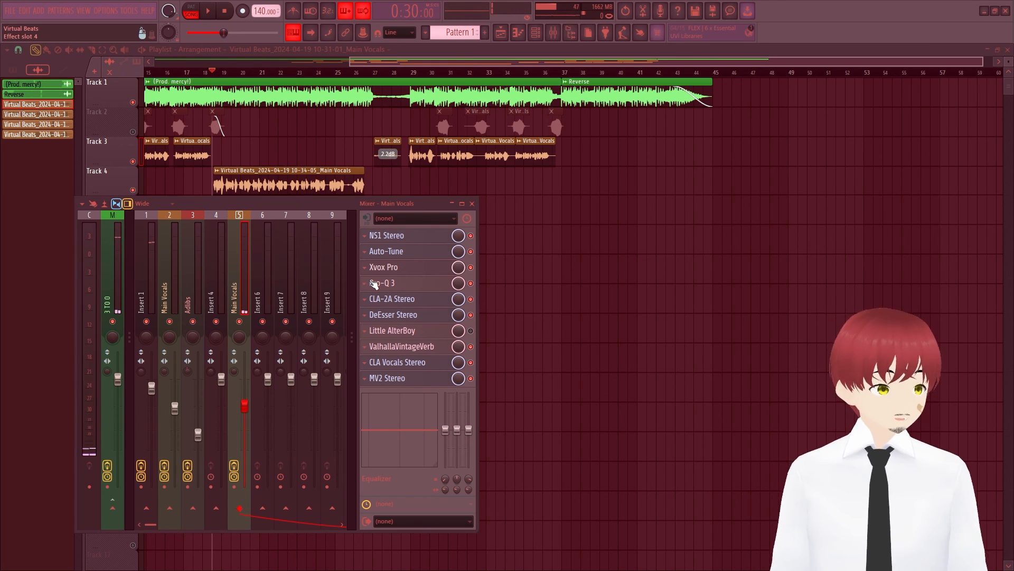
Play the Track 4 vocals to the clip's end, switching Little AlterBoy back on, and reset the playback position to the song start
{"action": "key", "text": "space"}
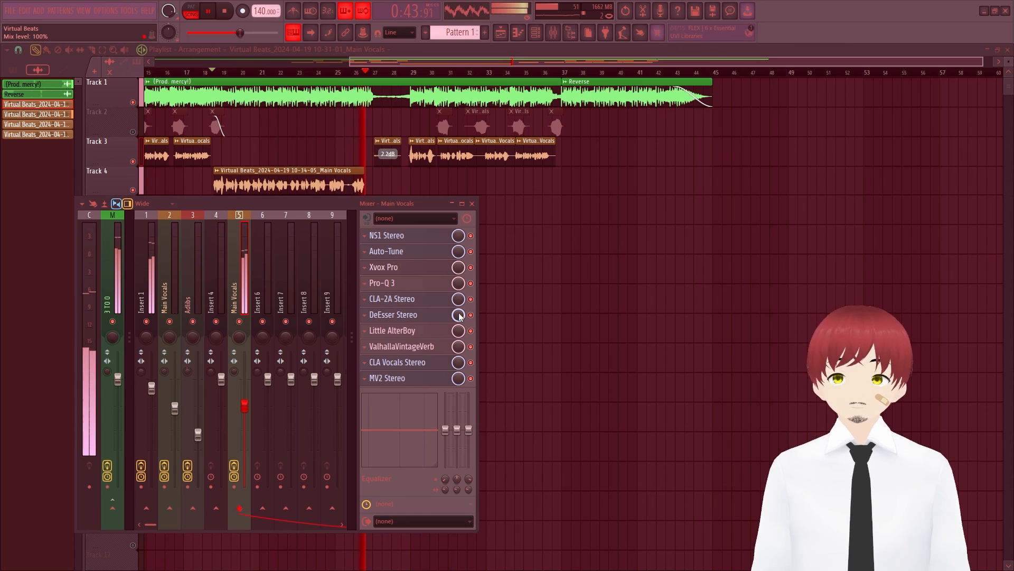
{"action": "left_click", "coordinate": [226, 11]}
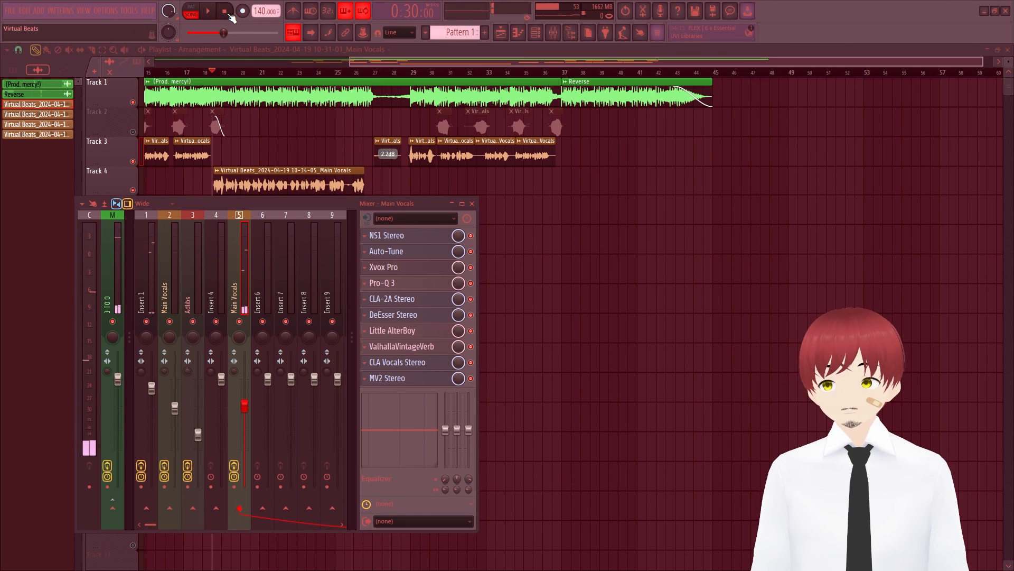
{"action": "left_click", "coordinate": [226, 11]}
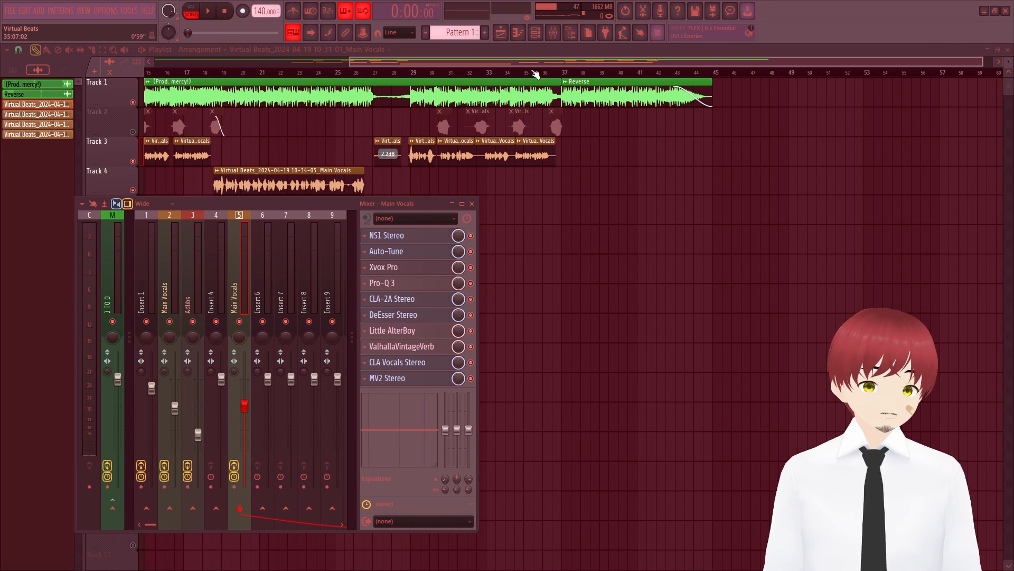
Unmute the adlibs on Track 2, and close the playlist, mixer and main vocals audio clip windows
{"action": "left_click_drag", "start_coordinate": [981, 57], "coordinate": [698, 57]}
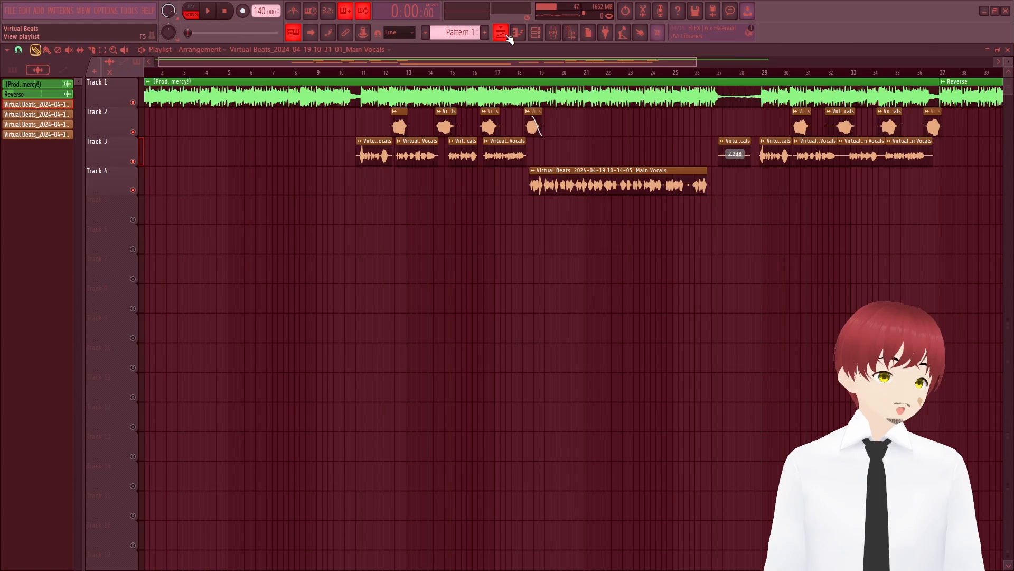
{"action": "left_click", "coordinate": [505, 35]}
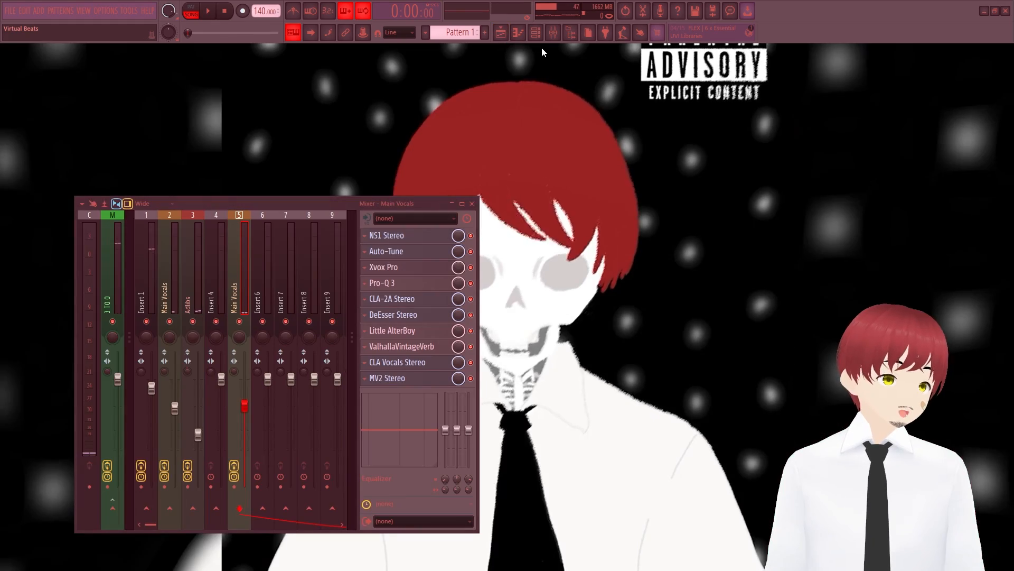
{"action": "left_click", "coordinate": [472, 204]}
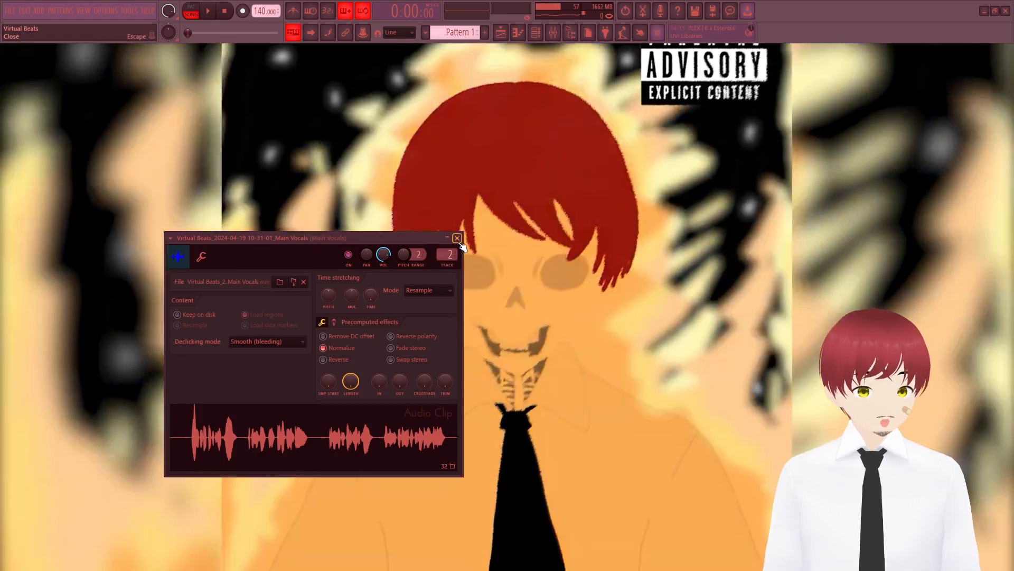
{"action": "left_click", "coordinate": [458, 238]}
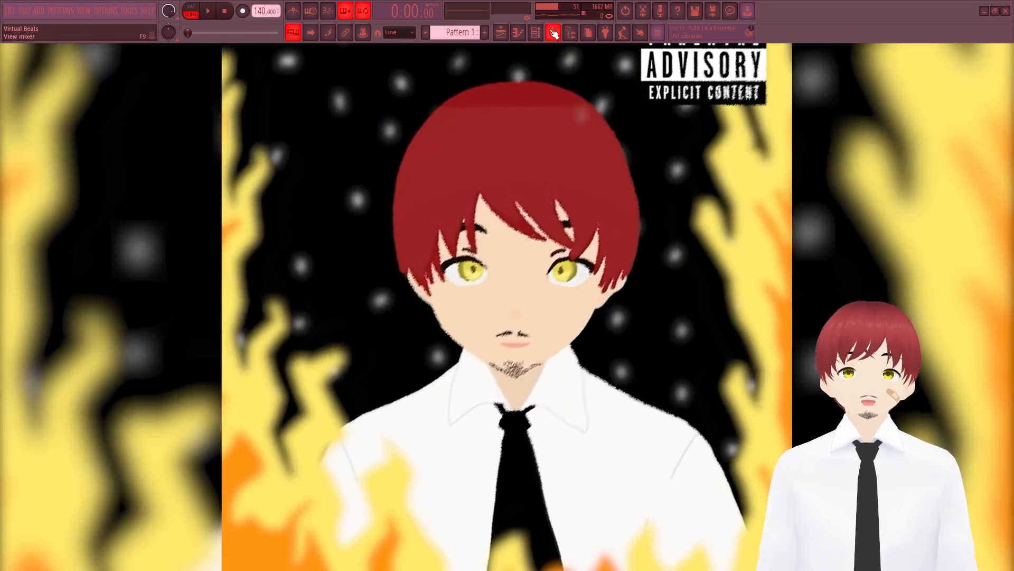